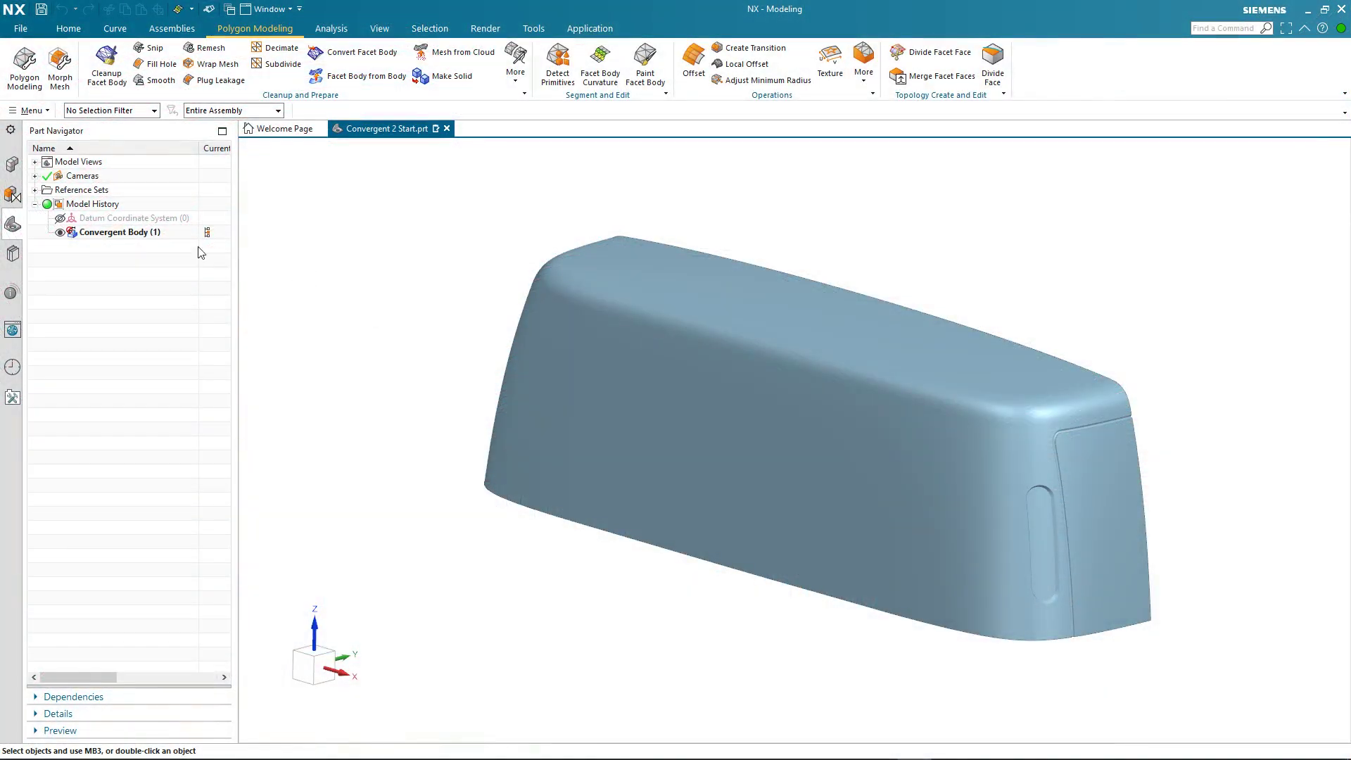
left_click(151, 233)
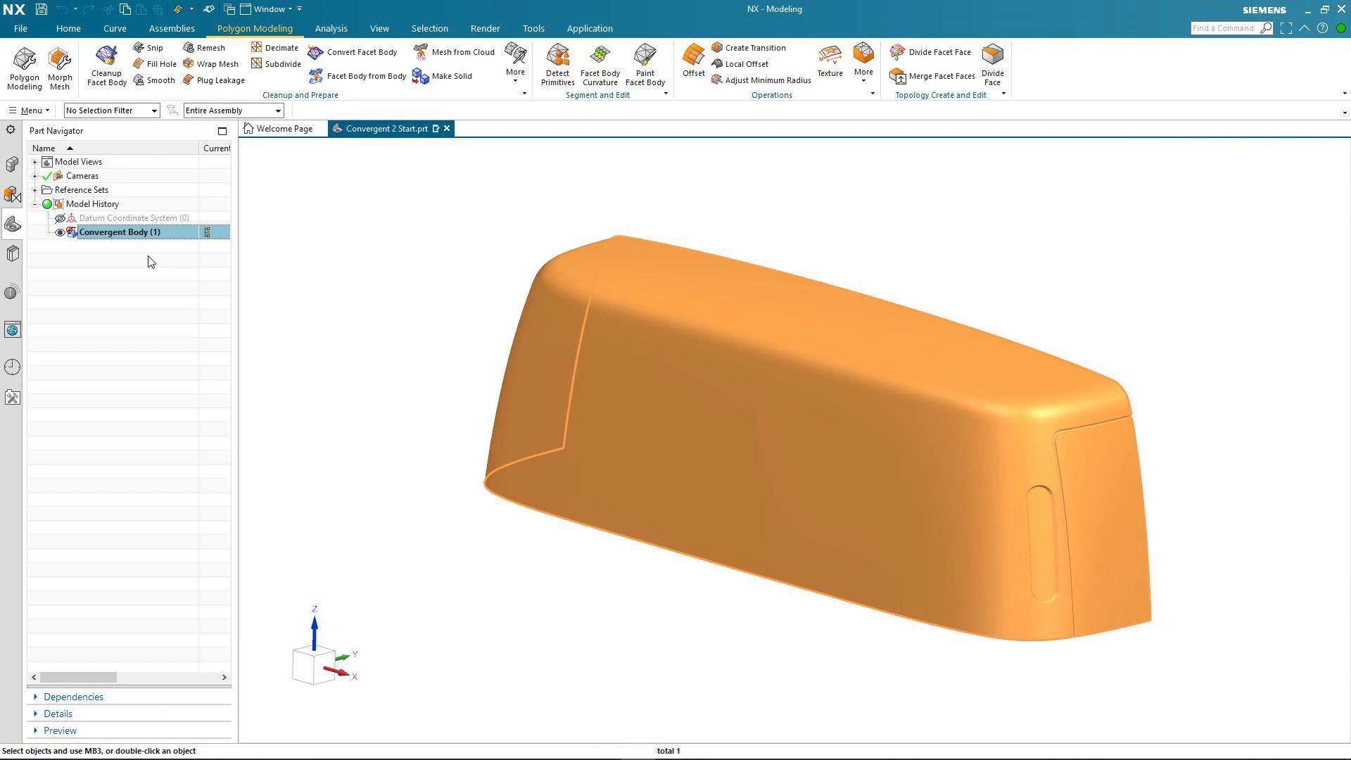
left_click(154, 326)
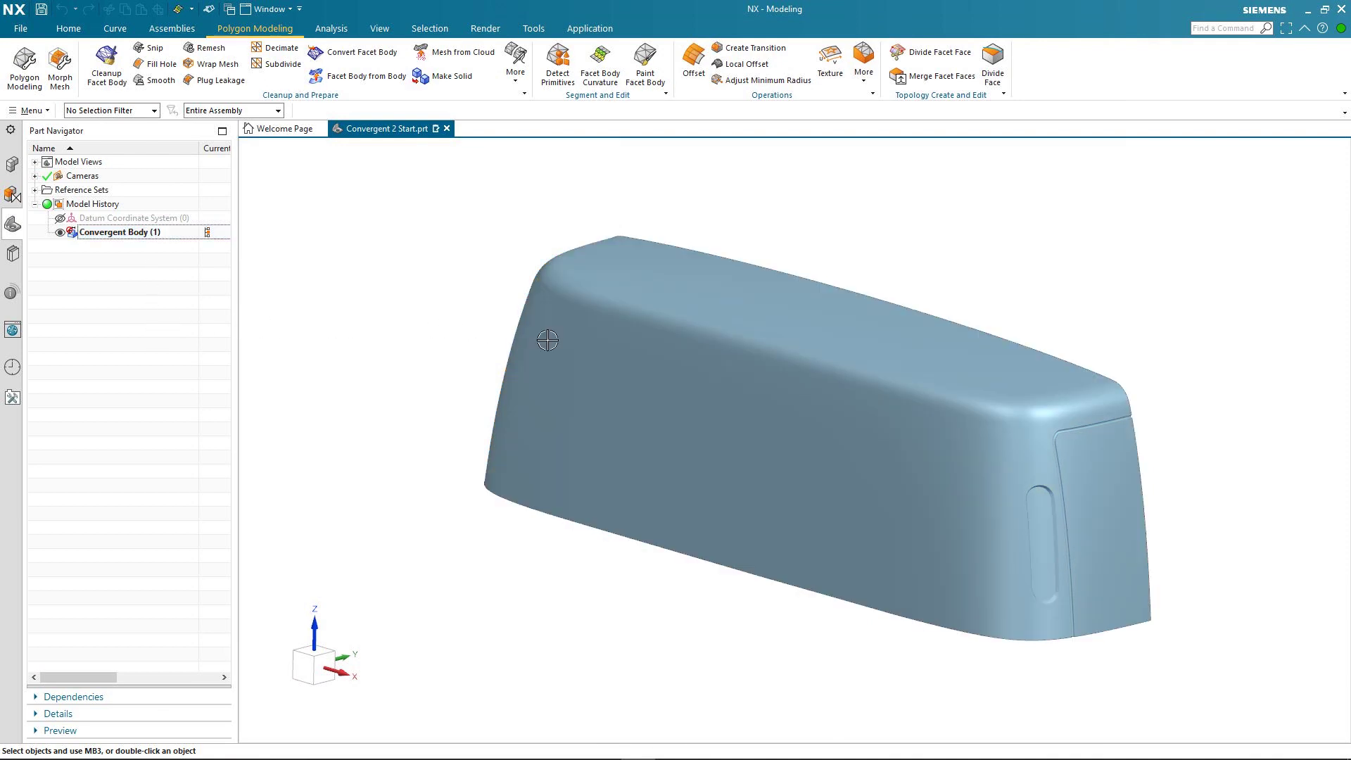
mouse_move(546, 338)
middle_mouse_down()
mouse_move(428, 326)
mouse_move(362, 341)
mouse_move(539, 340)
mouse_move(524, 329)
middle_mouse_up()
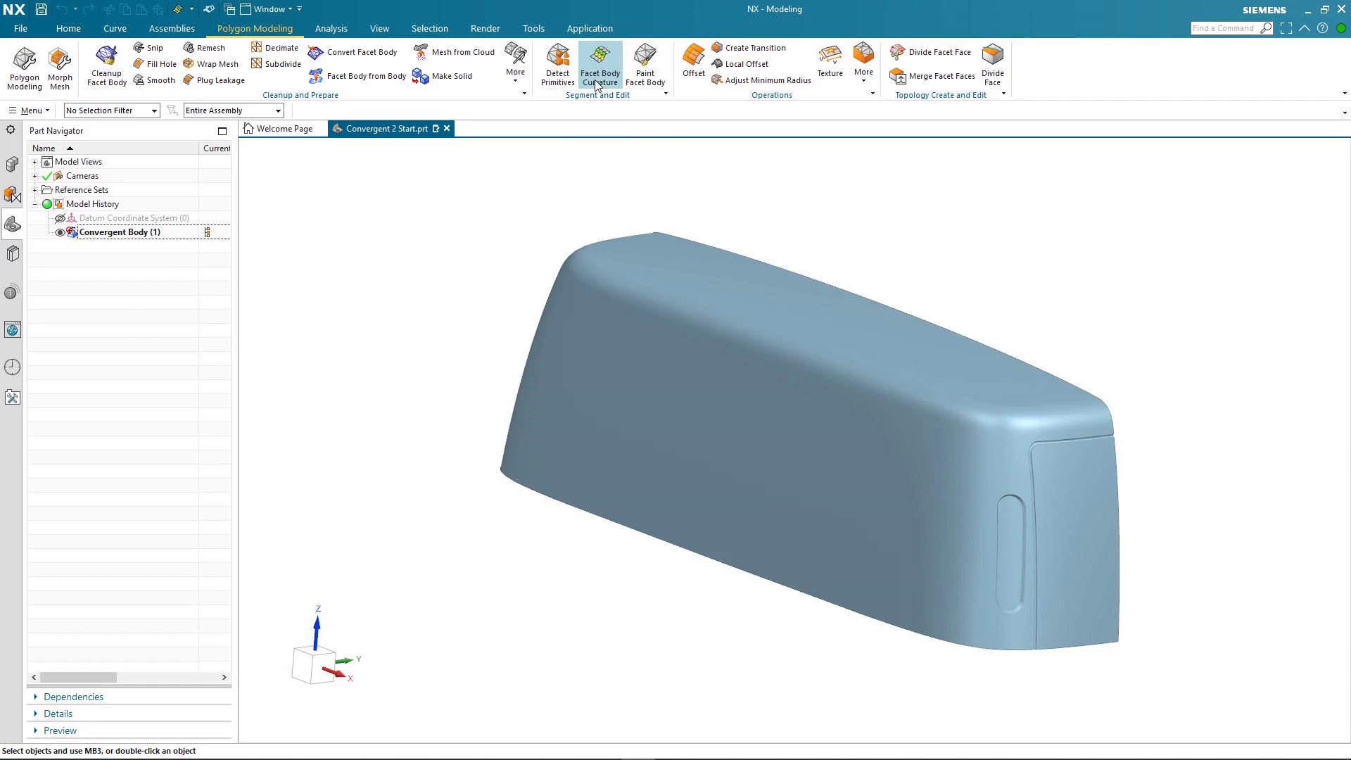
Step: Run Facet Body Curvature on the facet body with a concave threshold of 350
left_click(599, 74)
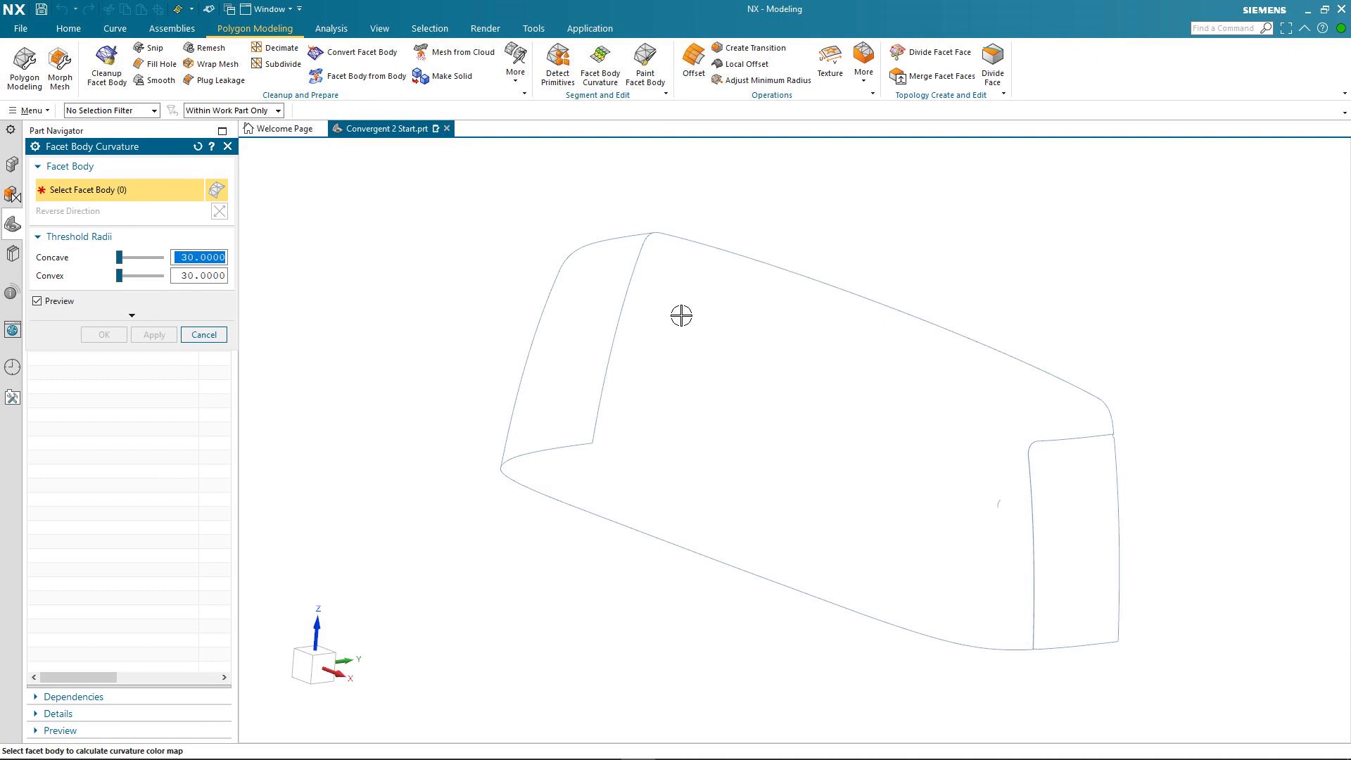
left_click(681, 315)
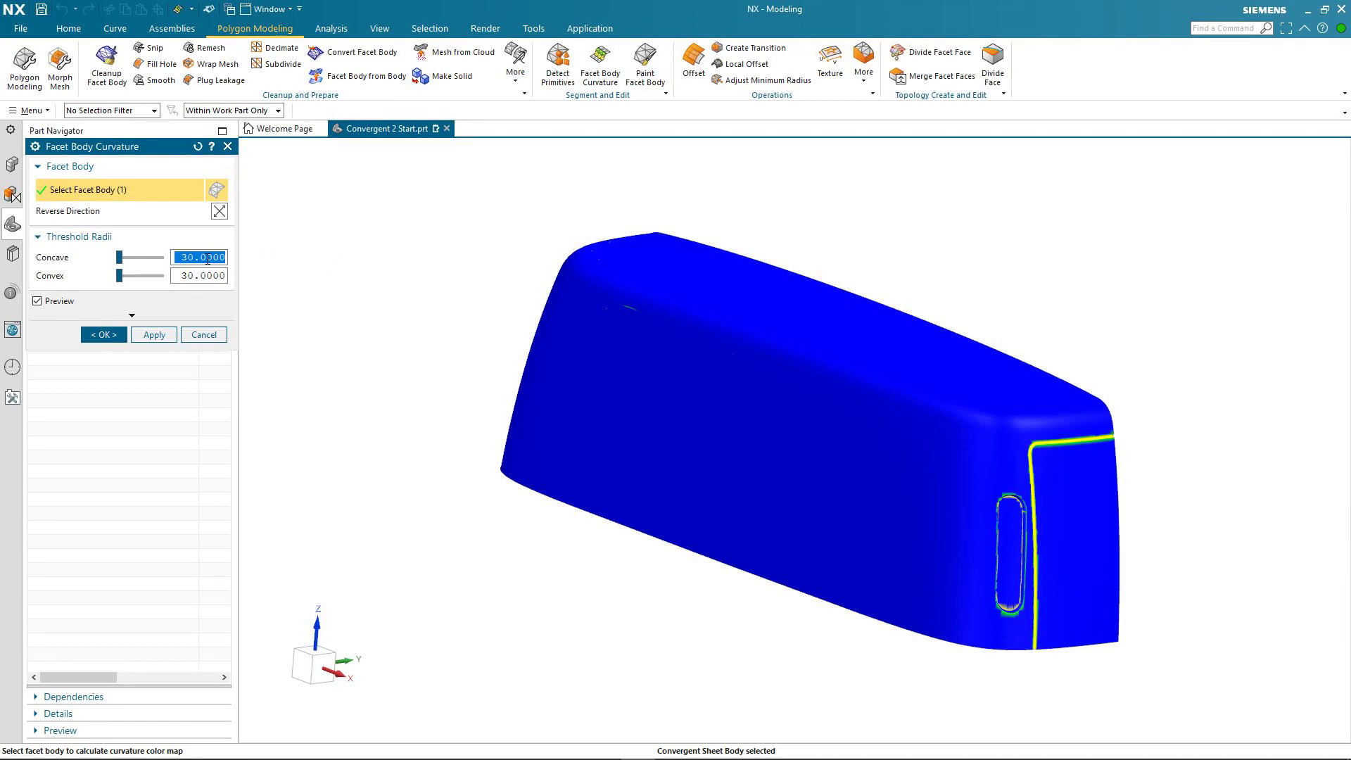
type("350")
key("Return")
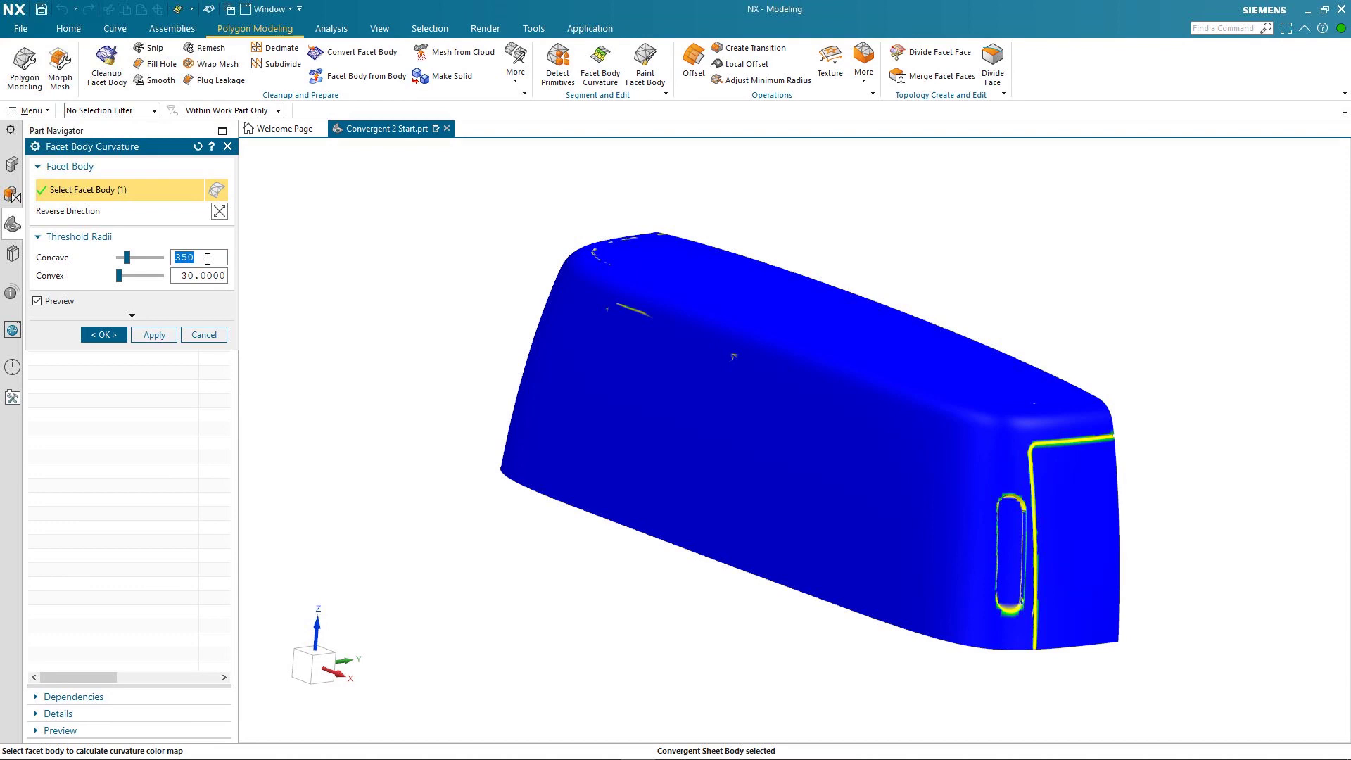
Step: Reverse the curvature direction, raise the concave threshold from 500 to about 693, and accept the map
left_click(220, 213)
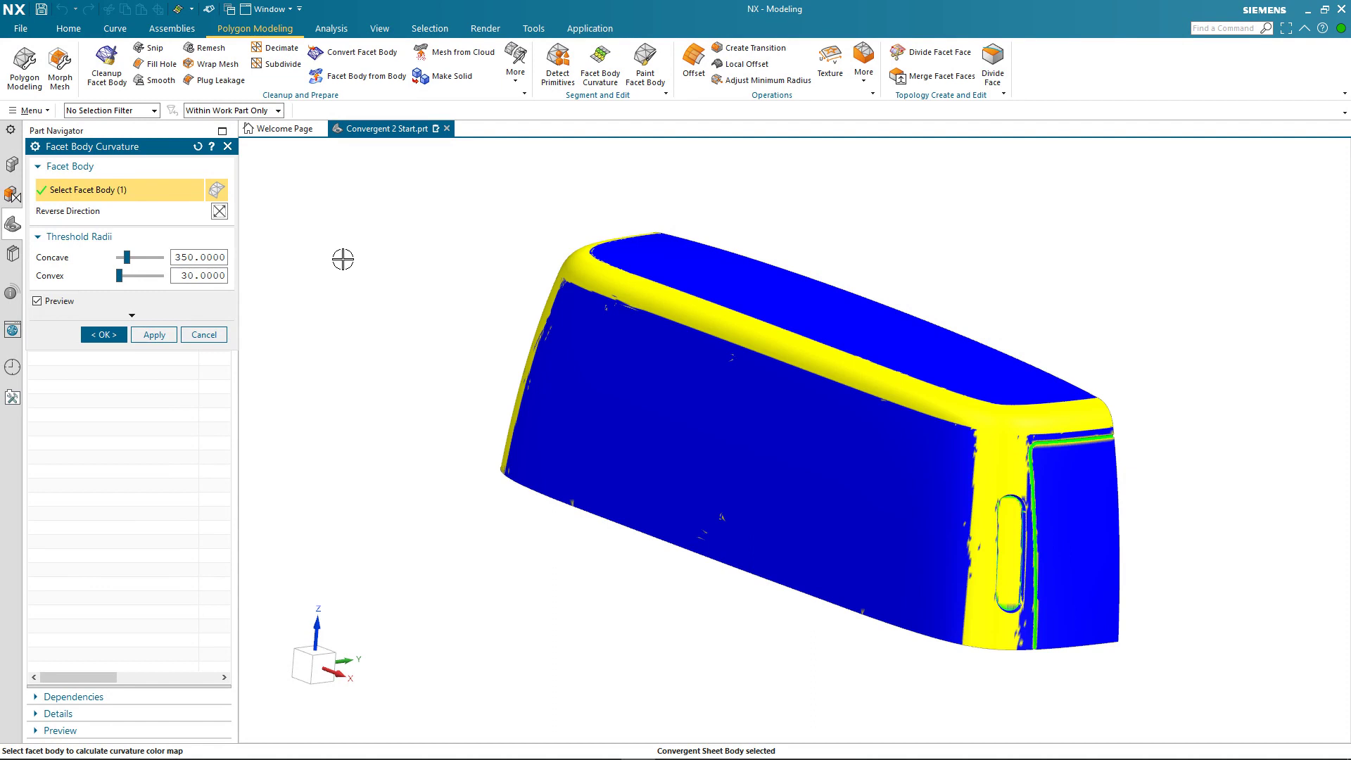
left_click(213, 258)
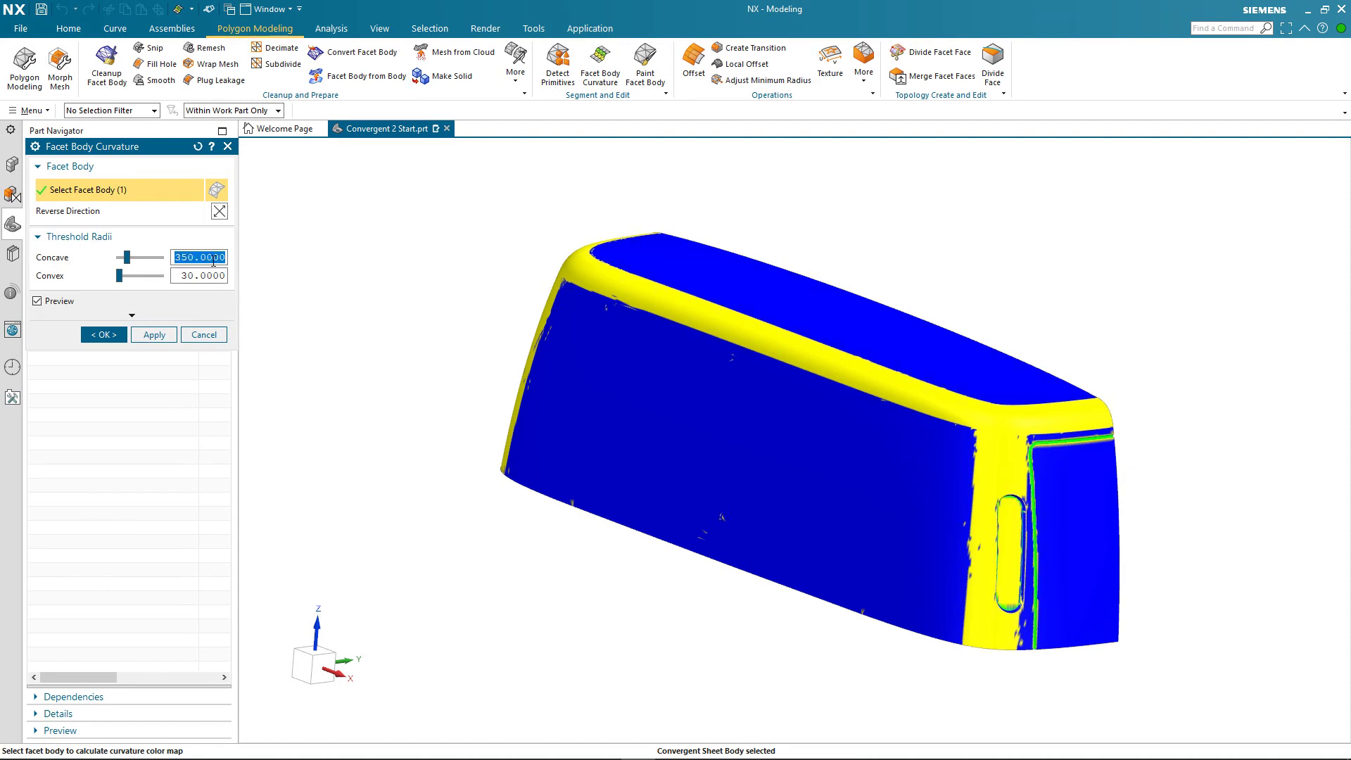
type("500")
key("Return")
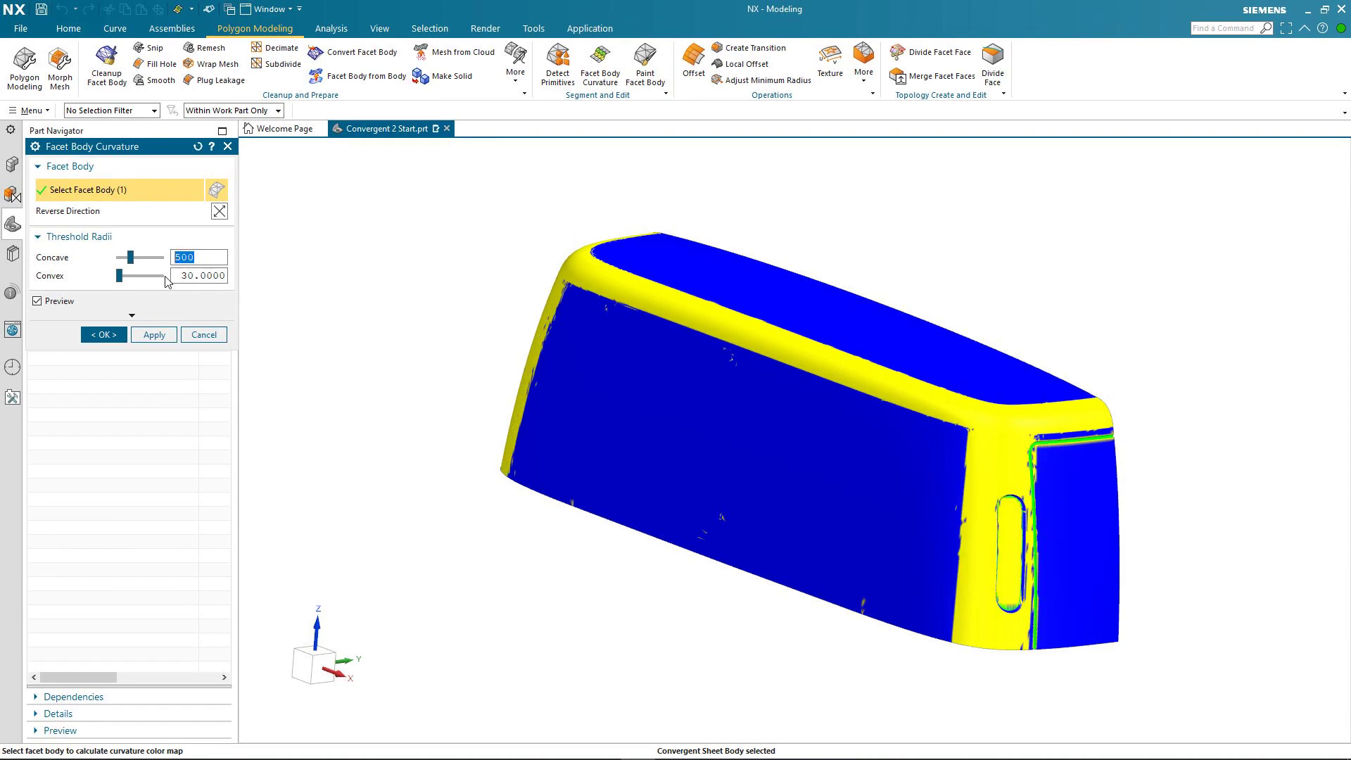
left_click_drag(135, 259, 138, 259)
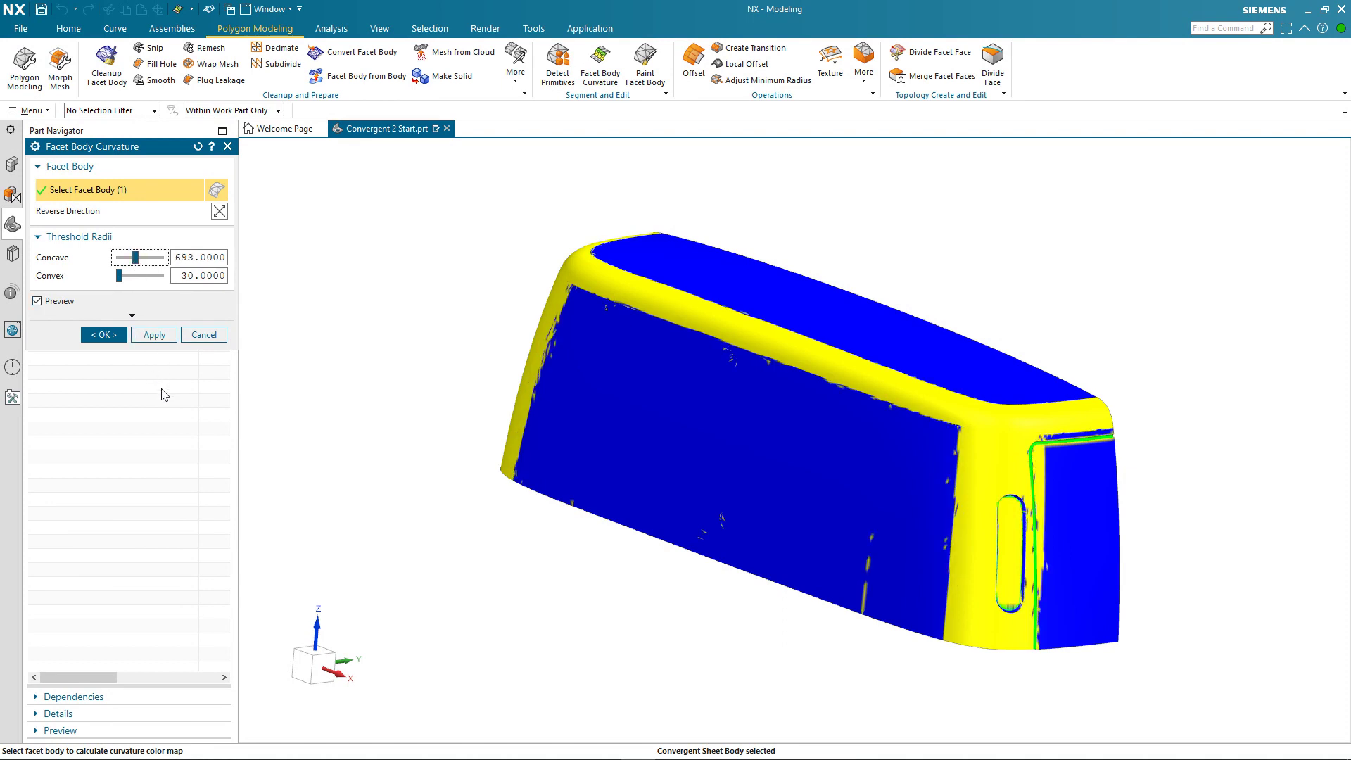
left_click(104, 335)
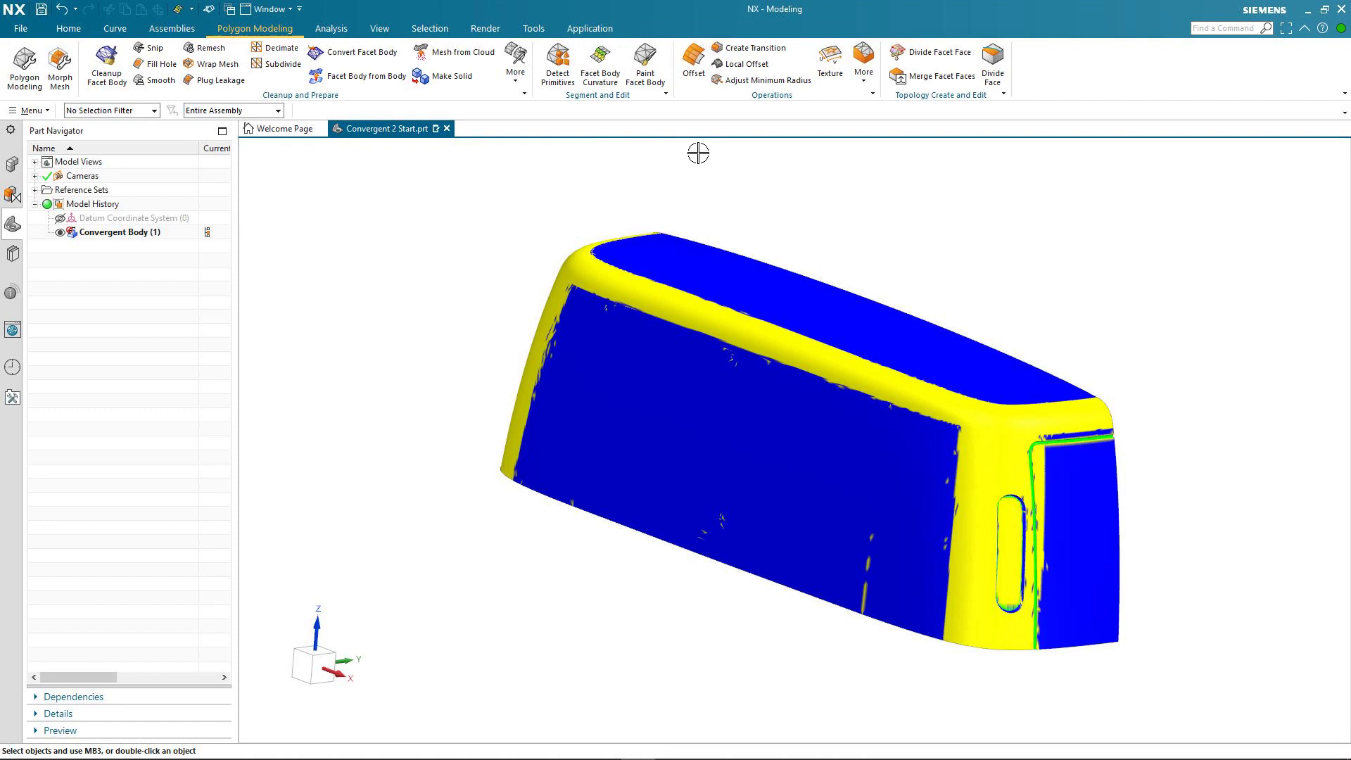
Step: Paint the oval pocket light green and the right end face pink on the facet body
left_click(645, 65)
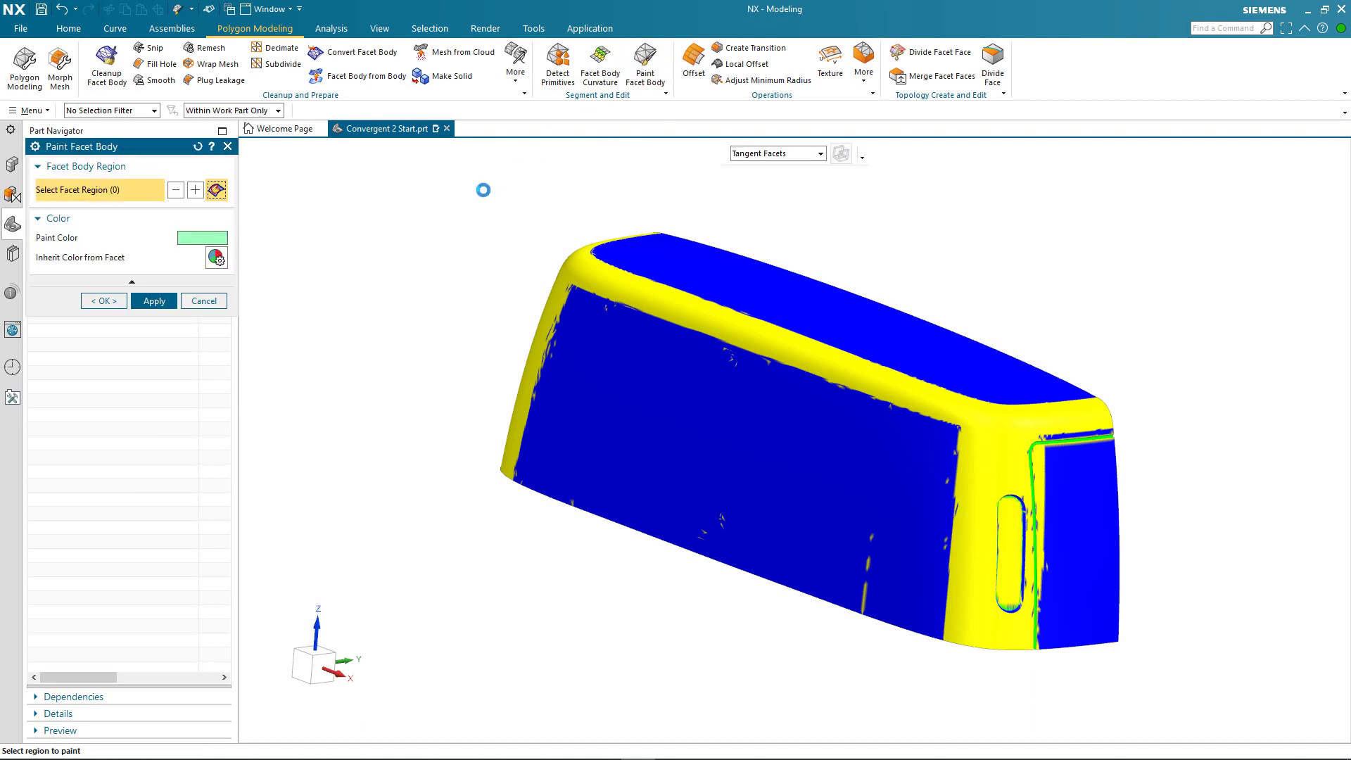
left_click(754, 159)
left_click(659, 172)
left_click(1009, 538)
left_click(190, 241)
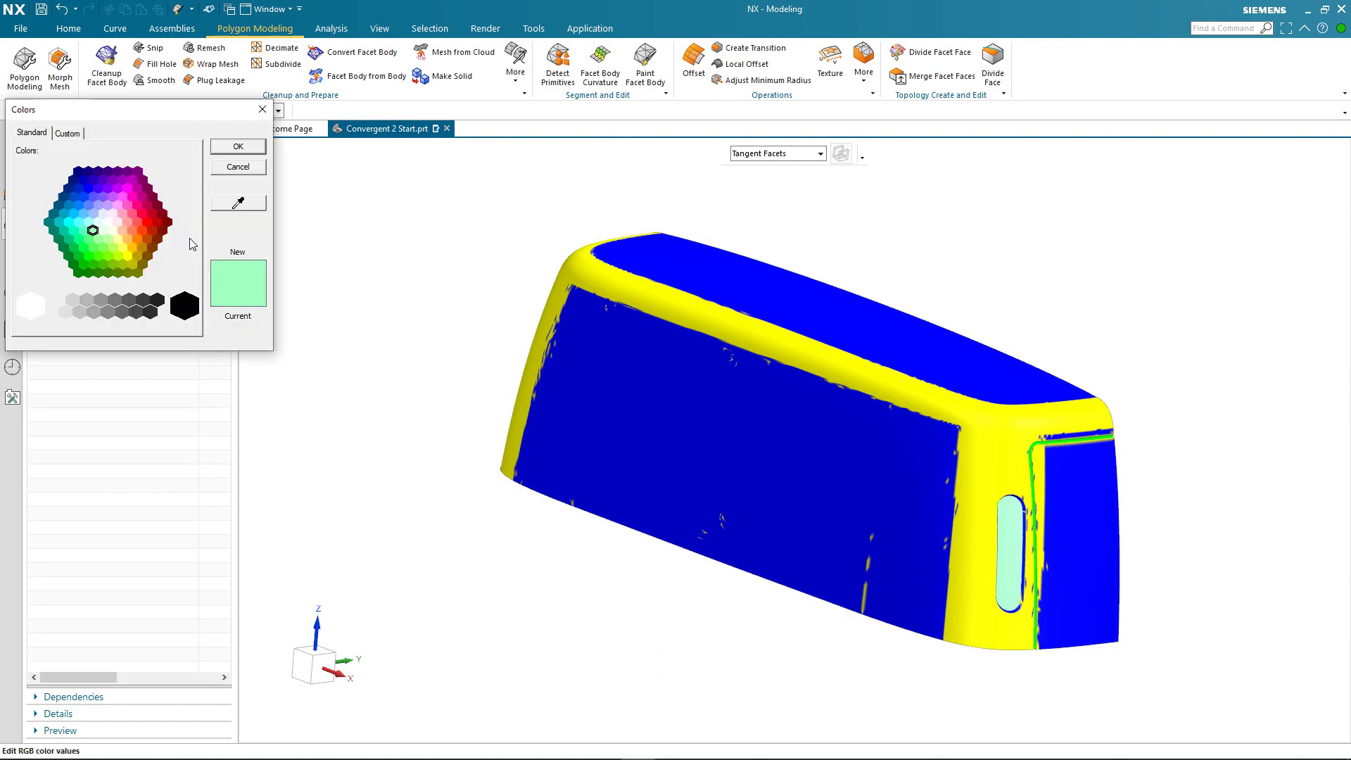
left_click(121, 210)
left_click(237, 147)
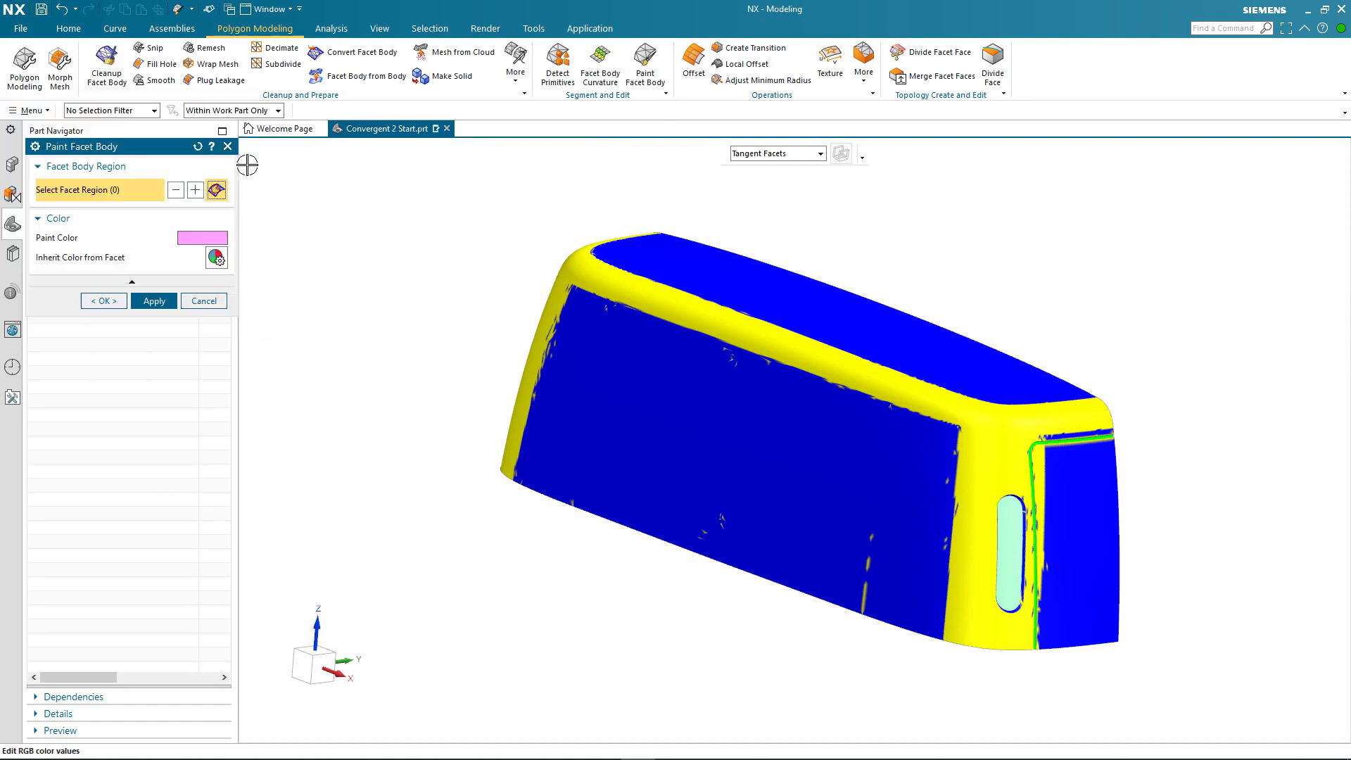
left_click(1081, 511)
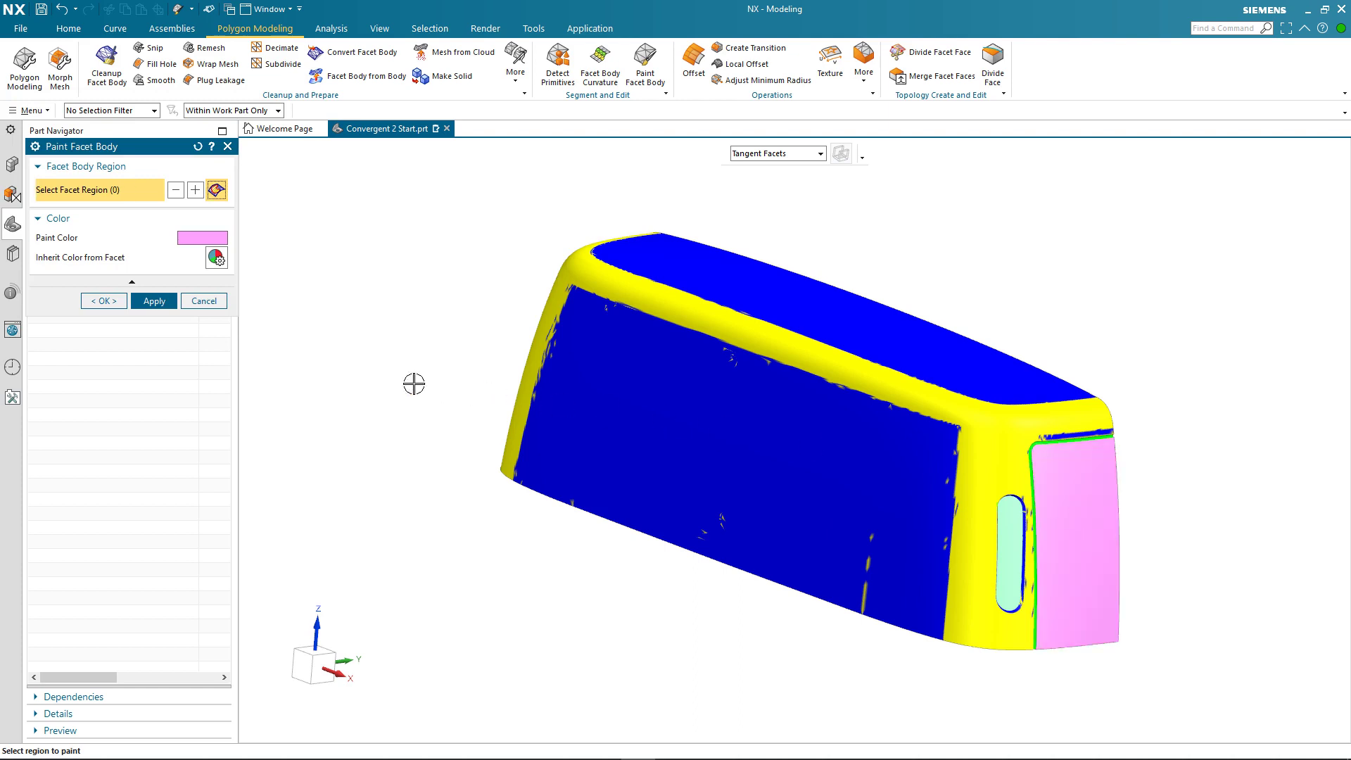
left_click(107, 302)
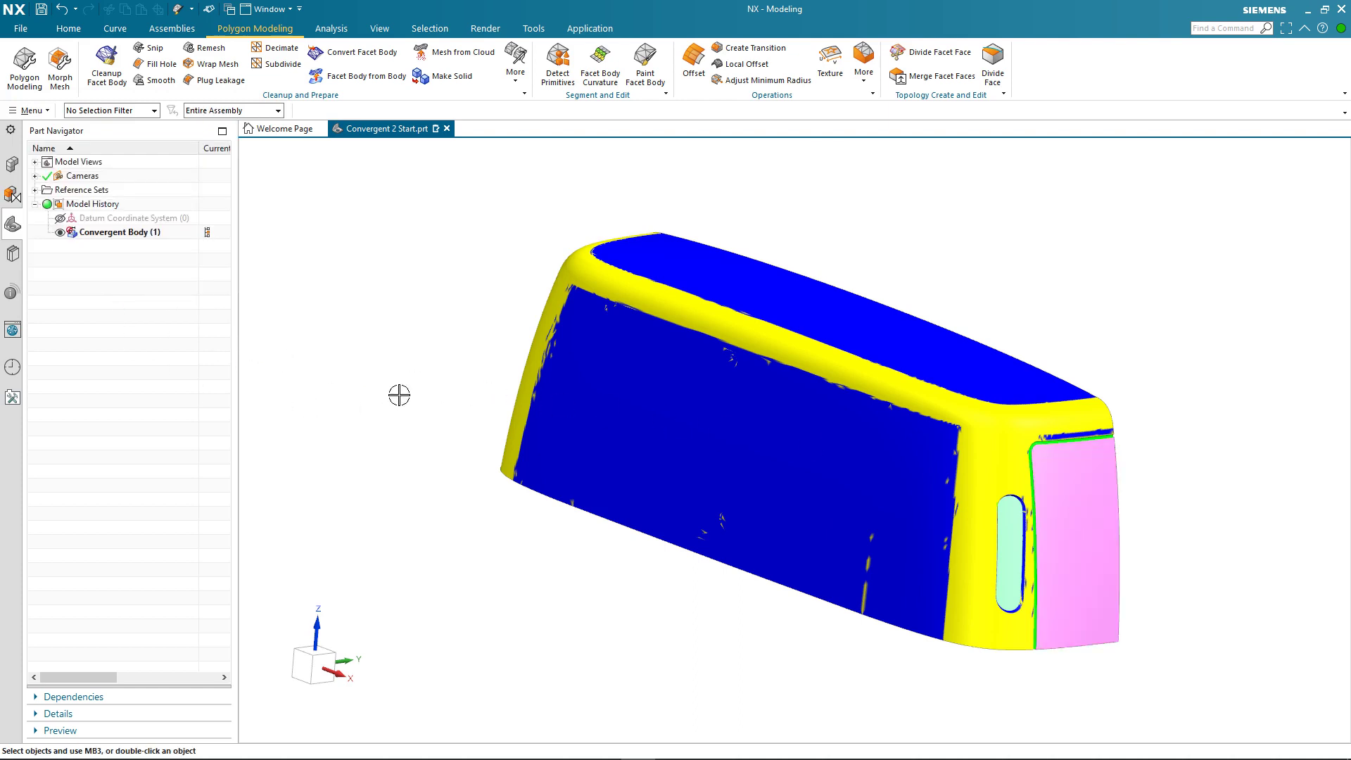
mouse_move(419, 389)
middle_mouse_down()
mouse_move(518, 432)
mouse_move(405, 408)
middle_mouse_up()
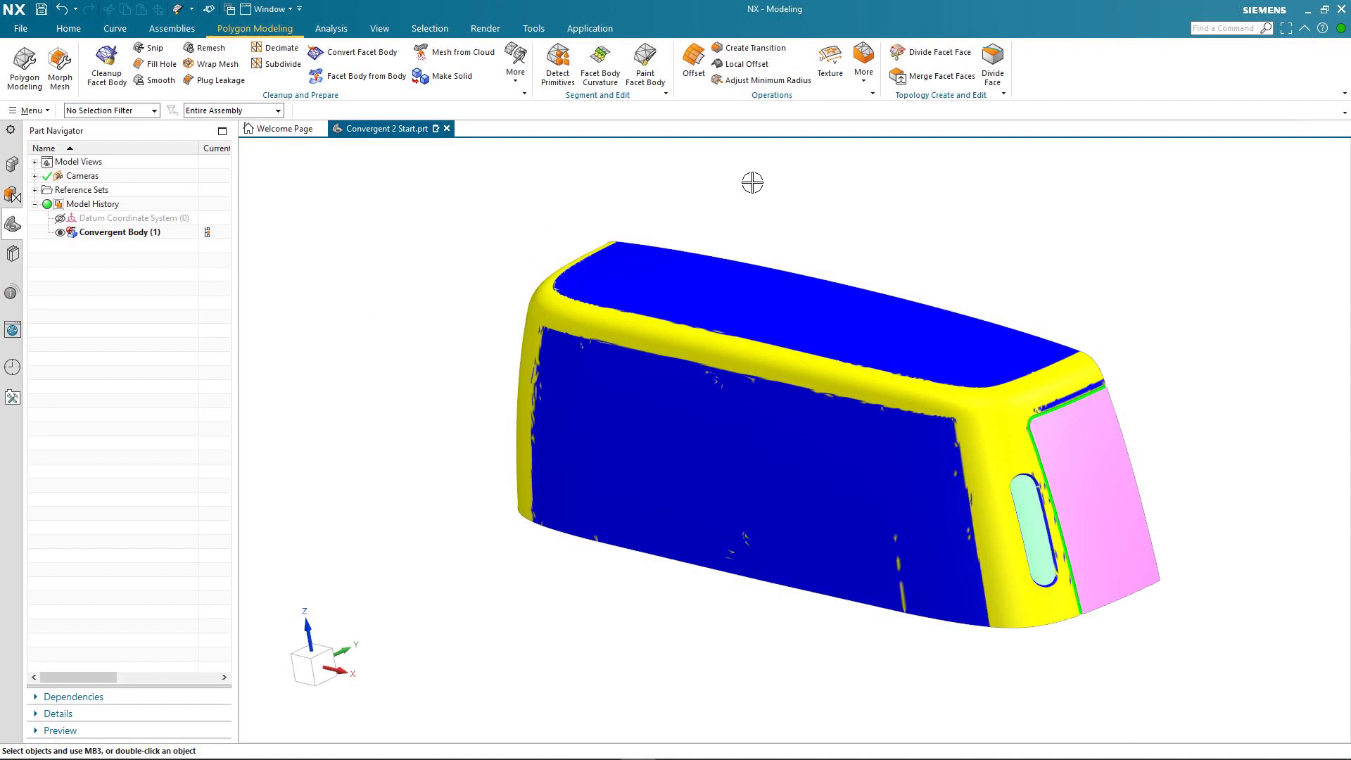
left_click(927, 60)
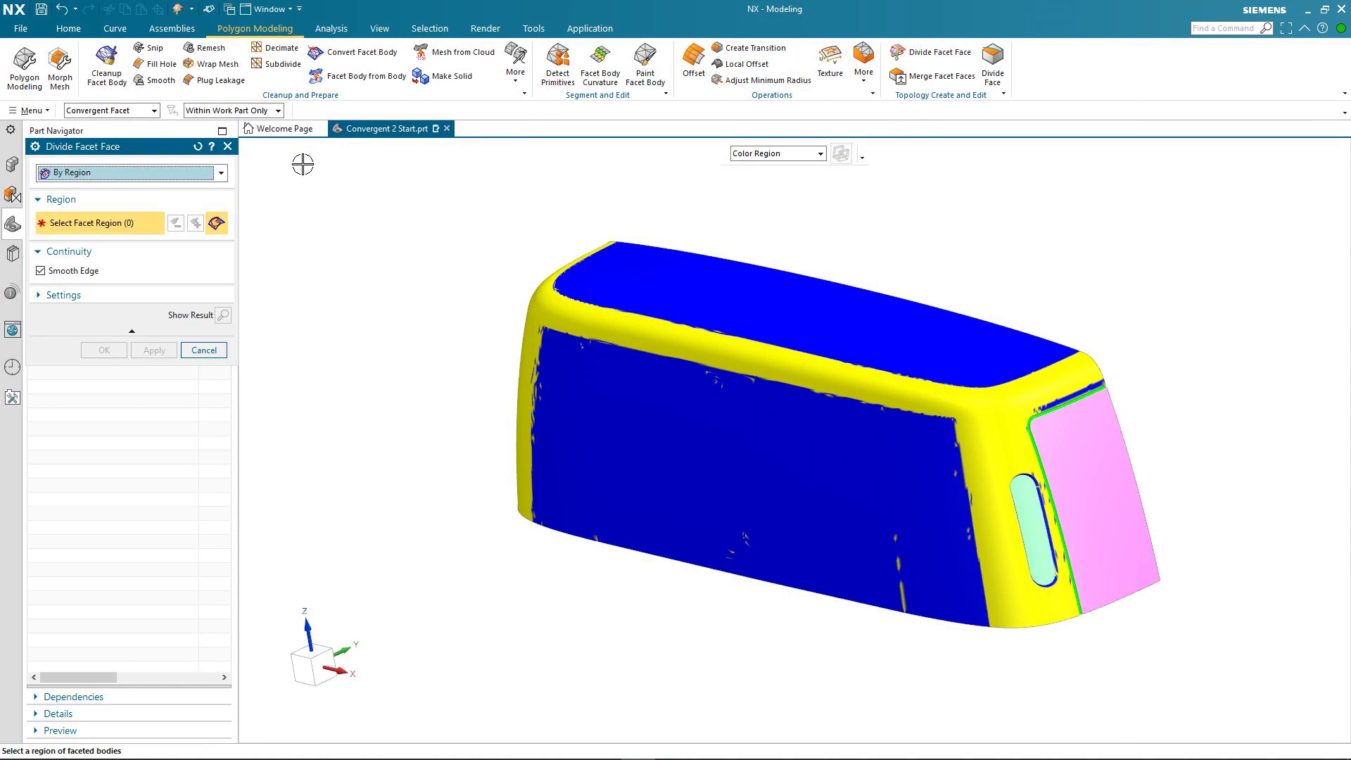
left_click(223, 174)
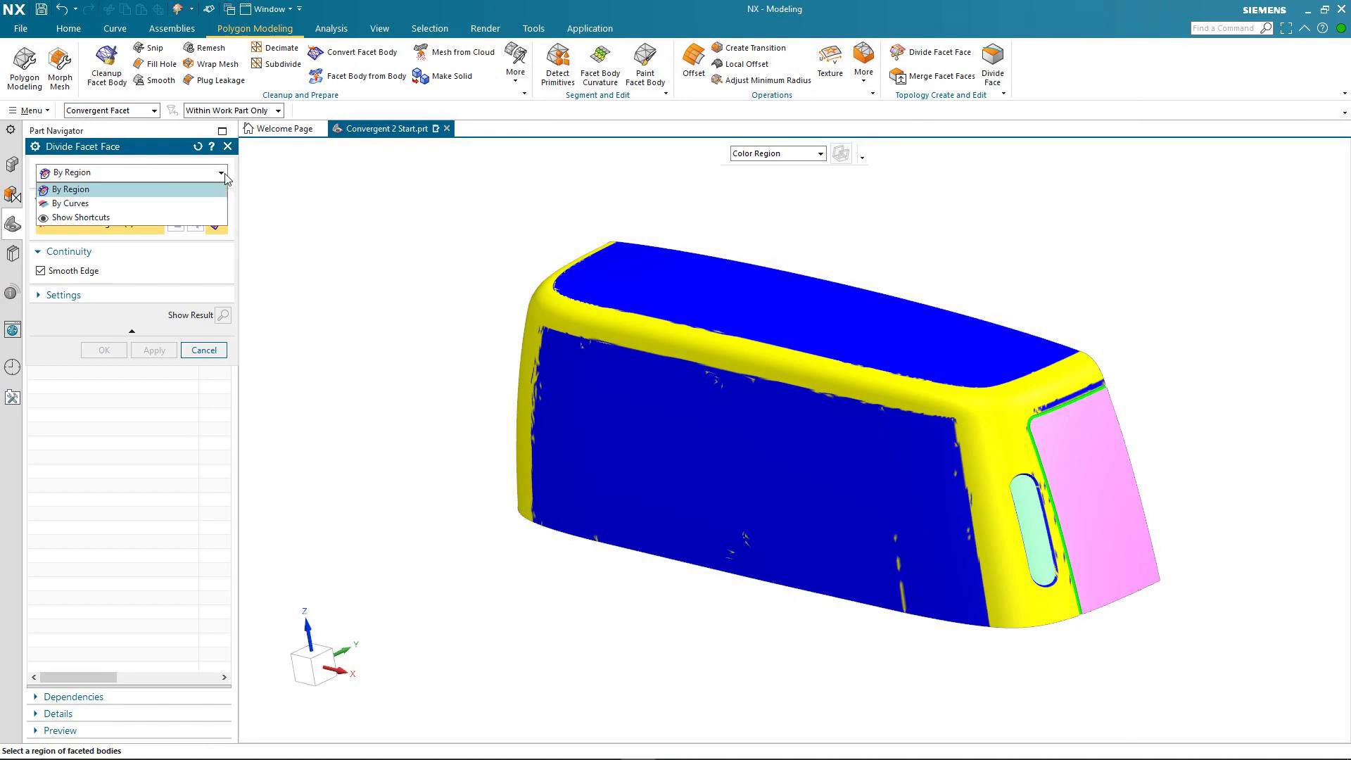
left_click(171, 185)
left_click(816, 154)
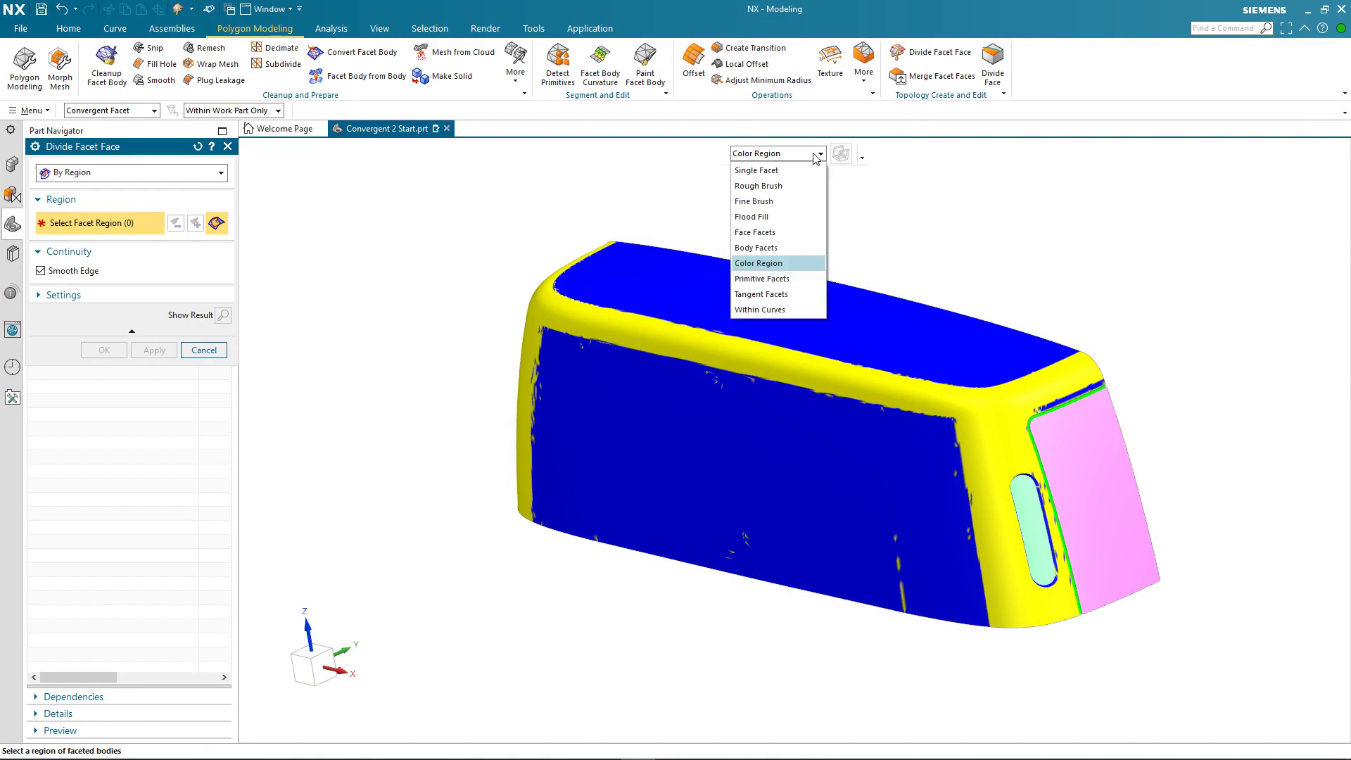
left_click(778, 262)
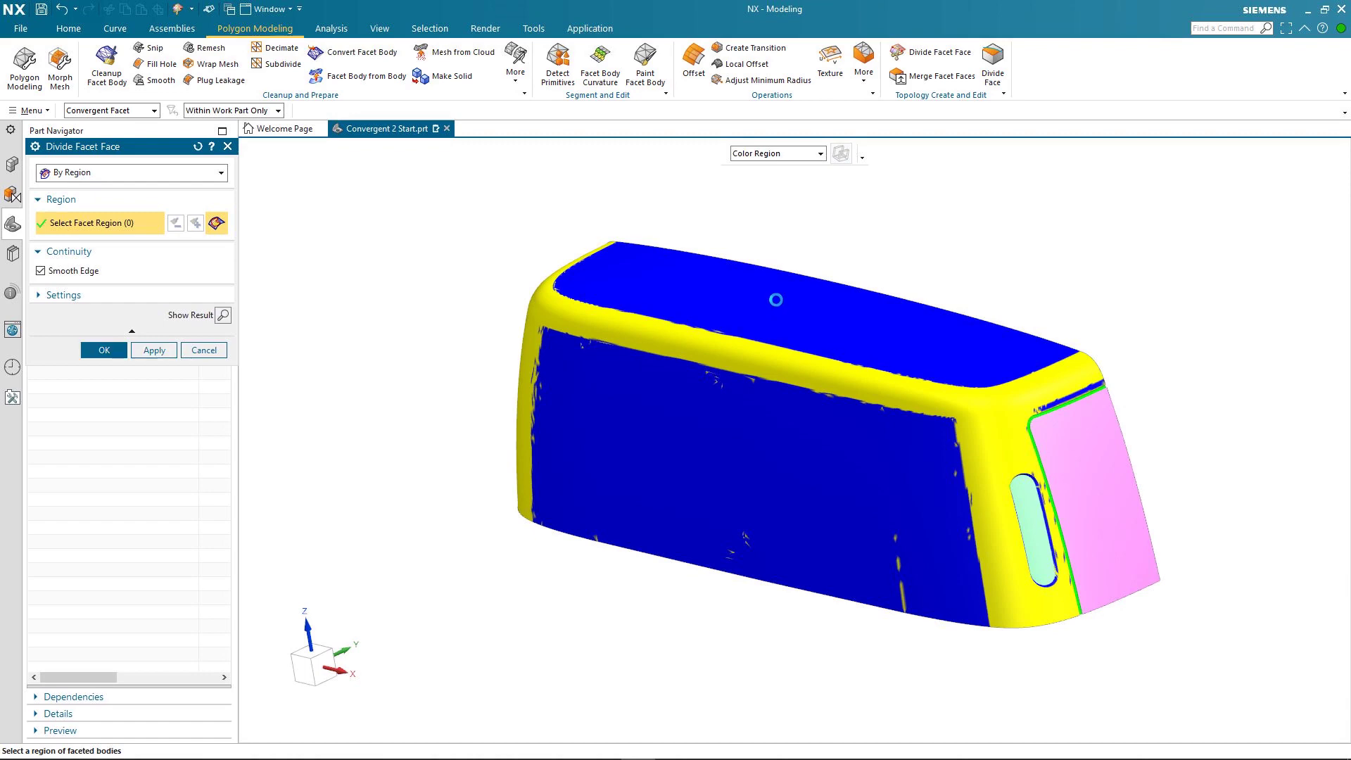
left_click(777, 301)
left_click(741, 484)
left_click(1027, 526)
left_click(1066, 485)
middle_click_drag(437, 455, 521, 474)
left_click(427, 394)
left_click(104, 350)
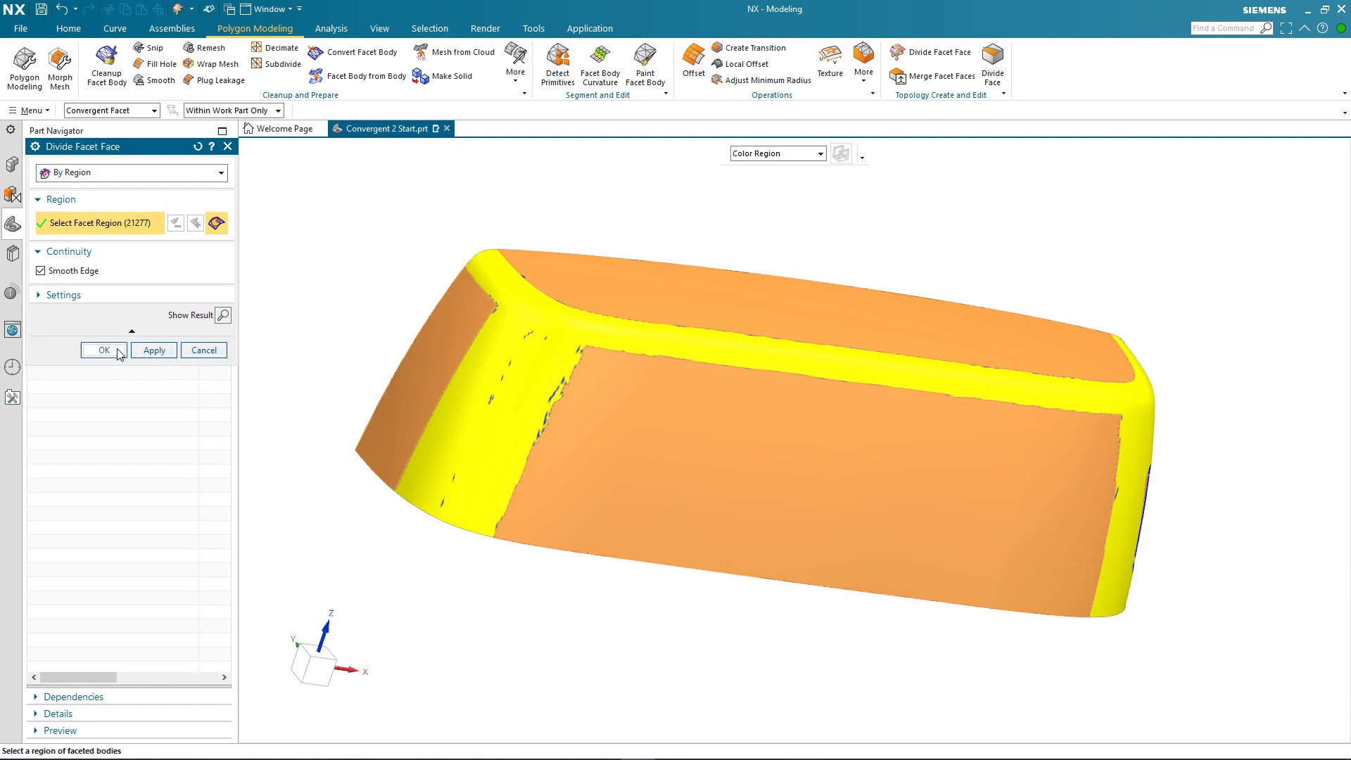
middle_click_drag(758, 606, 679, 581)
right_click_drag(382, 519, 380, 490)
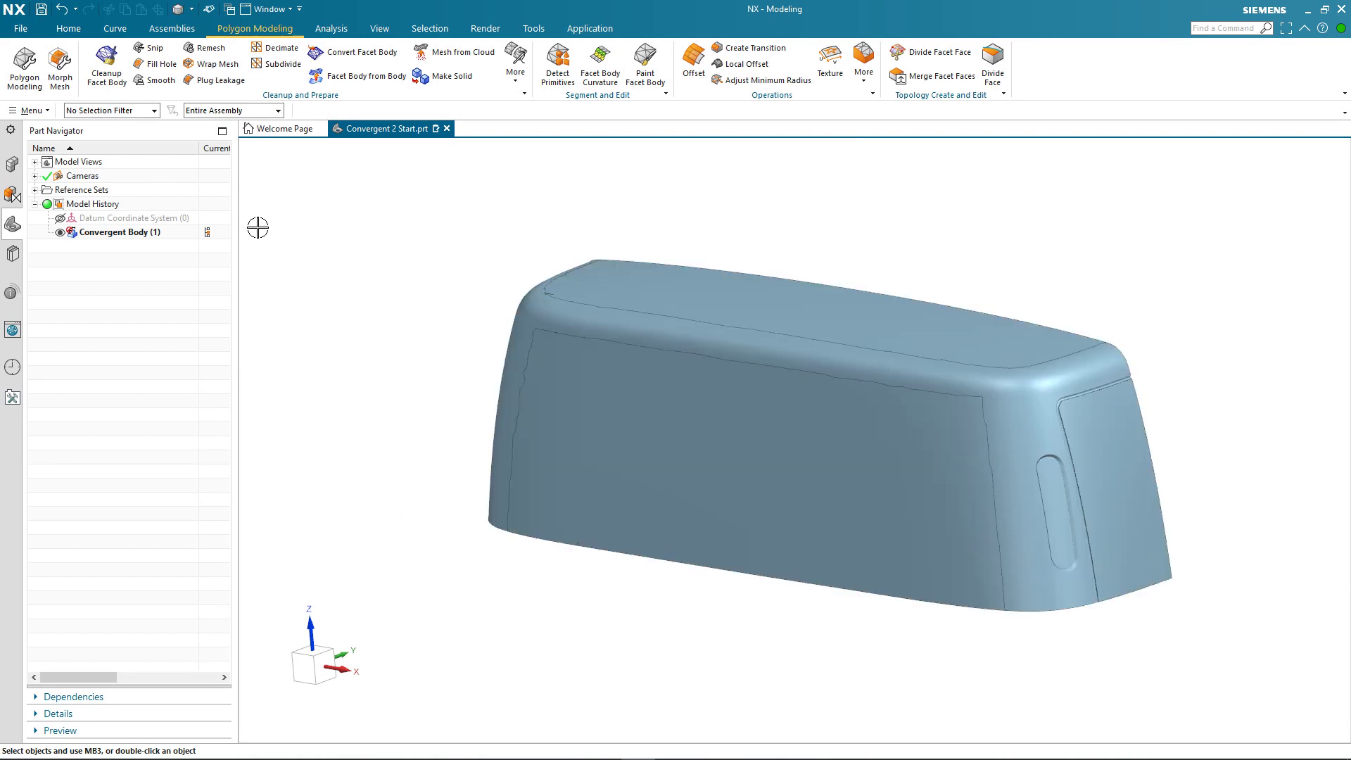
left_click(135, 111)
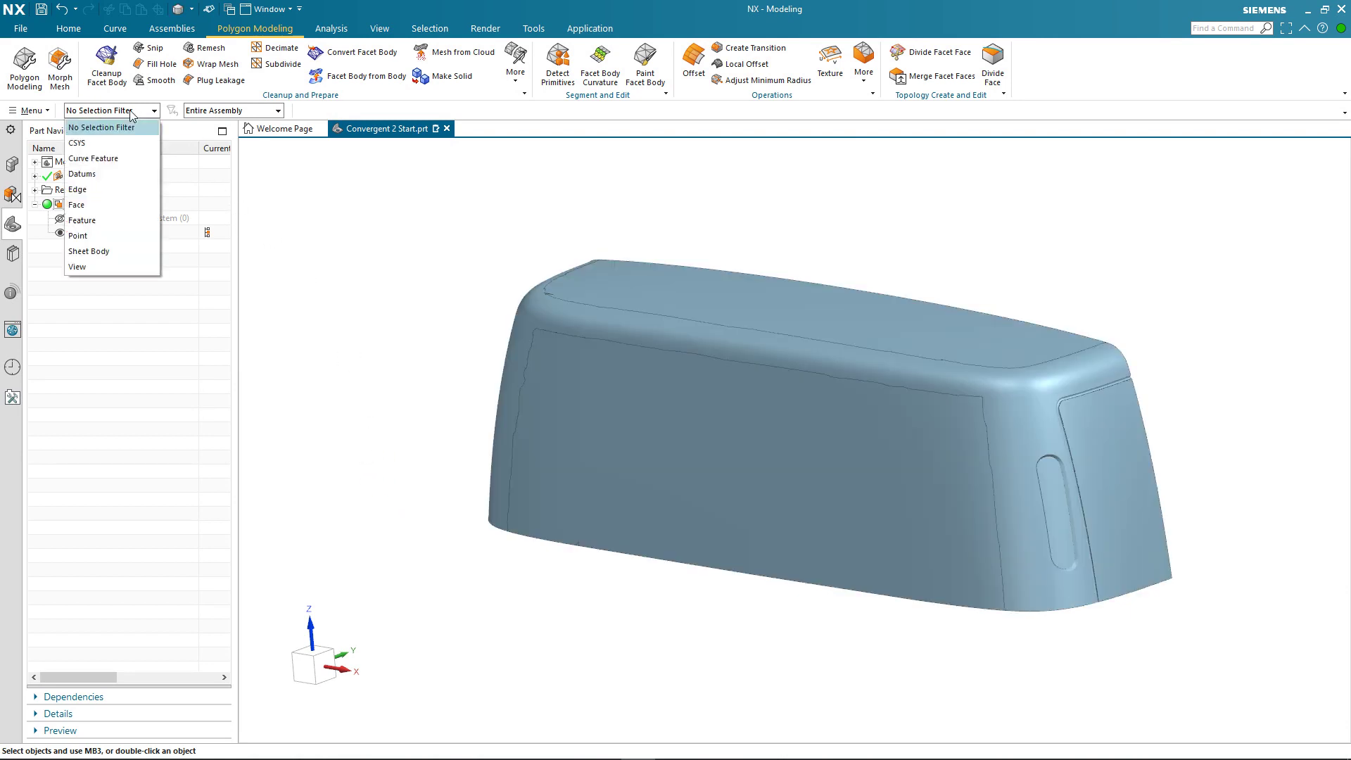
left_click(107, 204)
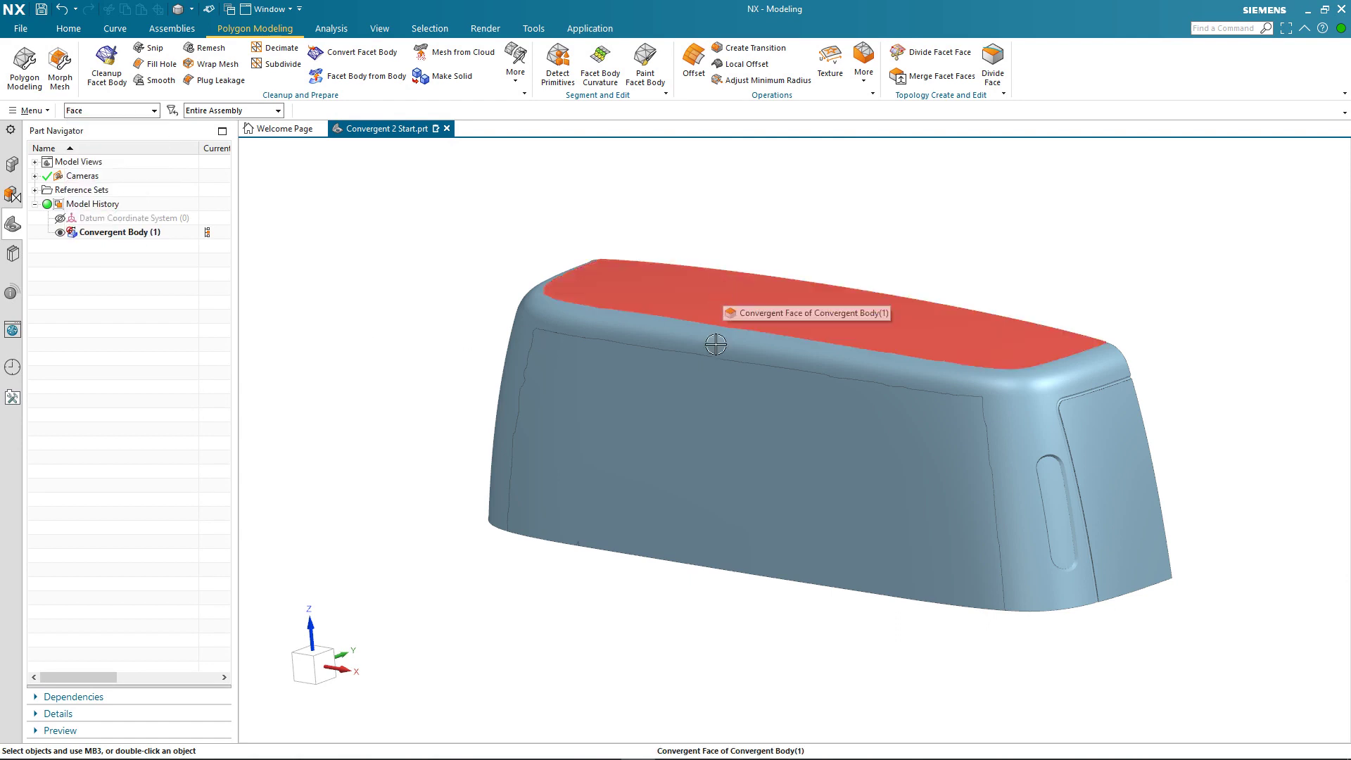
left_click(719, 412)
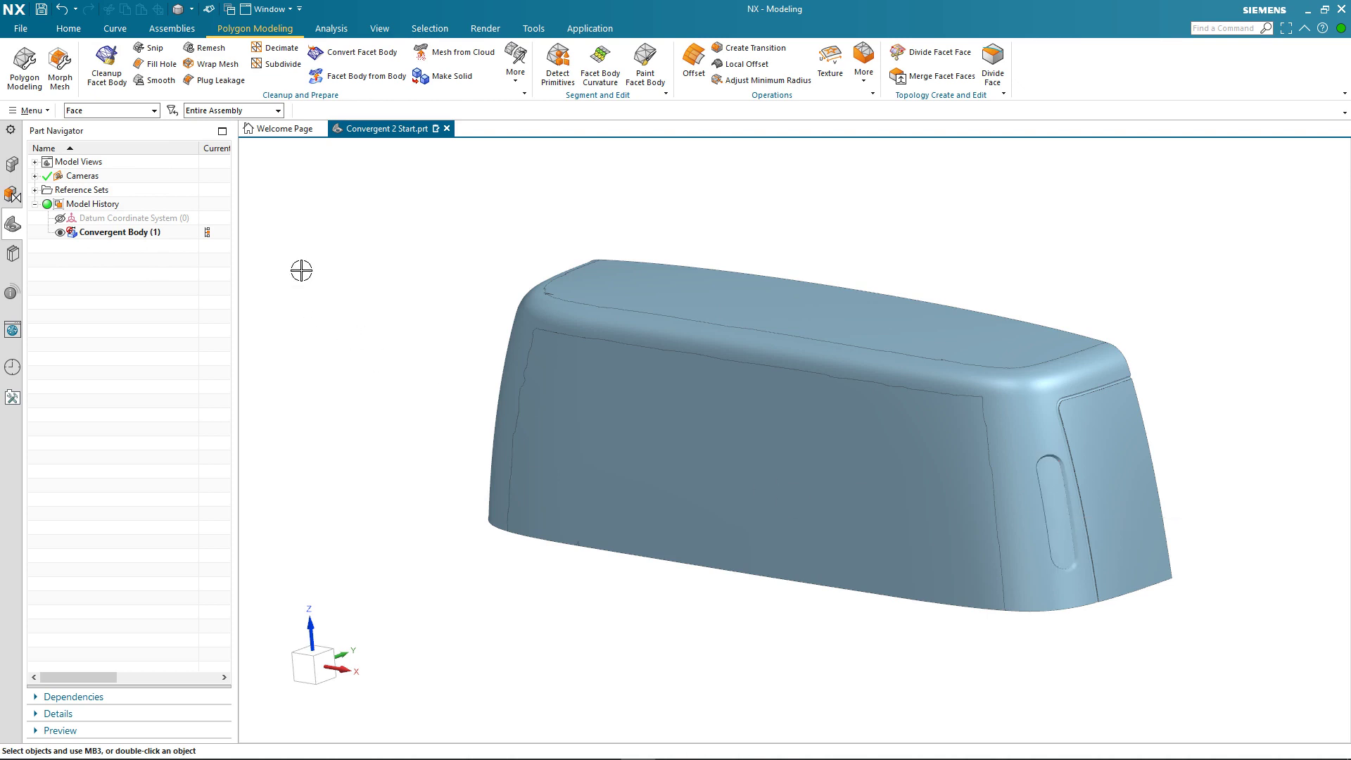
left_click(144, 111)
left_click(110, 128)
Step: Enable the Surface tab and select the top, front, slot and right-end faces for extraction
right_click(1064, 97)
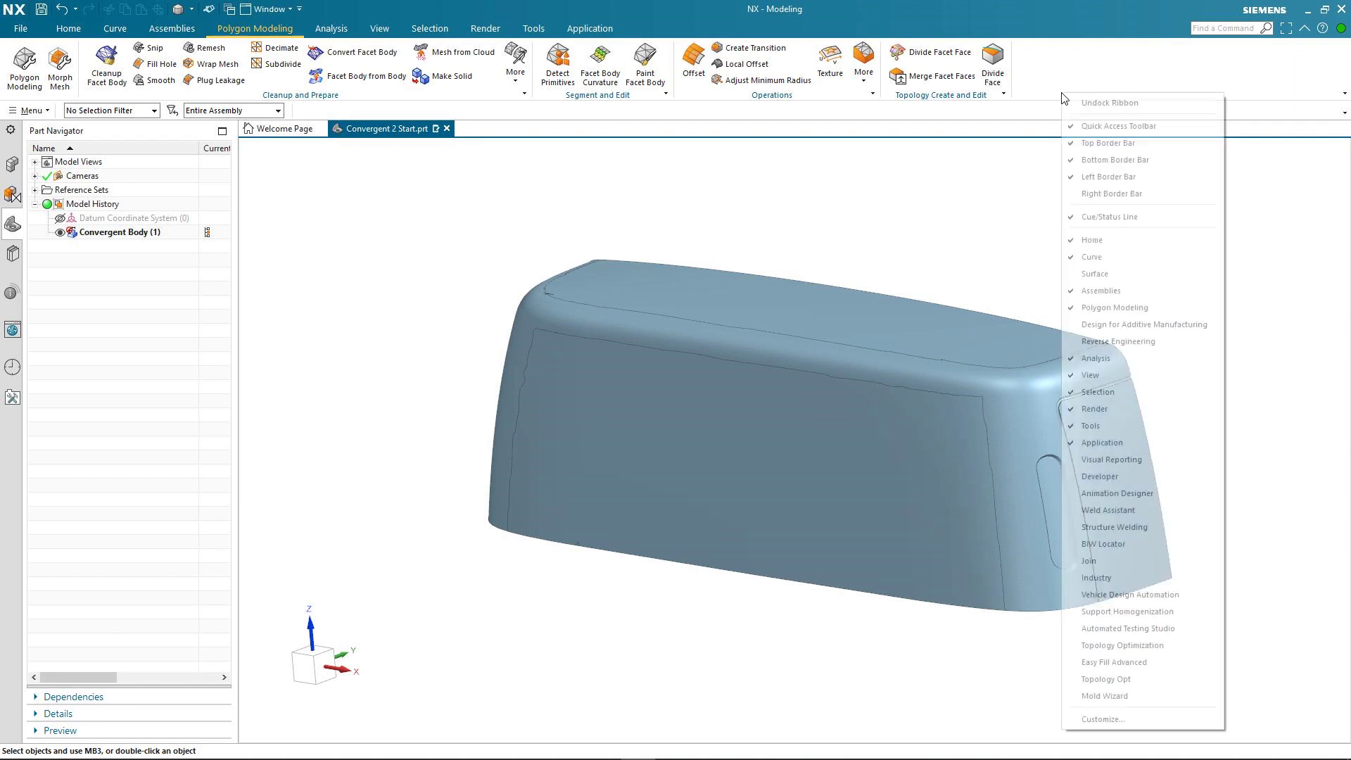
left_click(1086, 274)
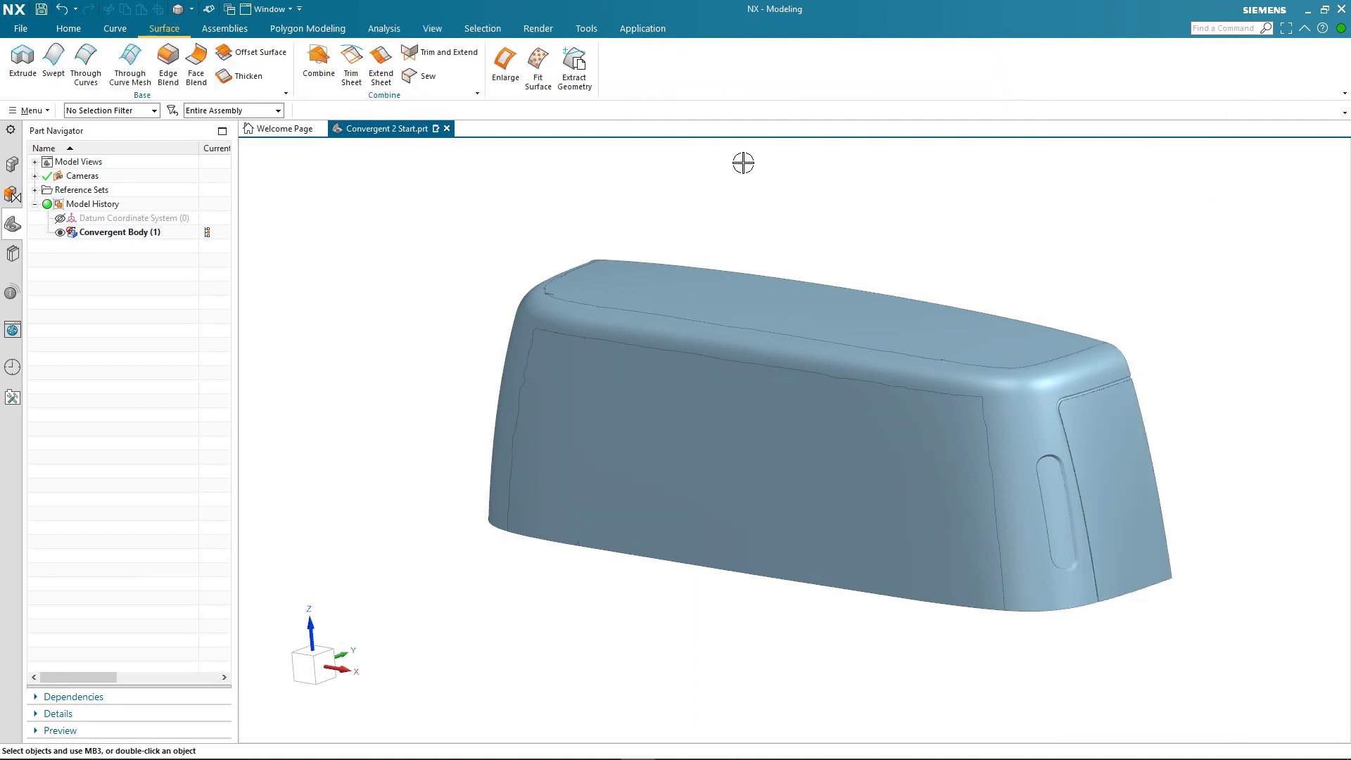
left_click(573, 66)
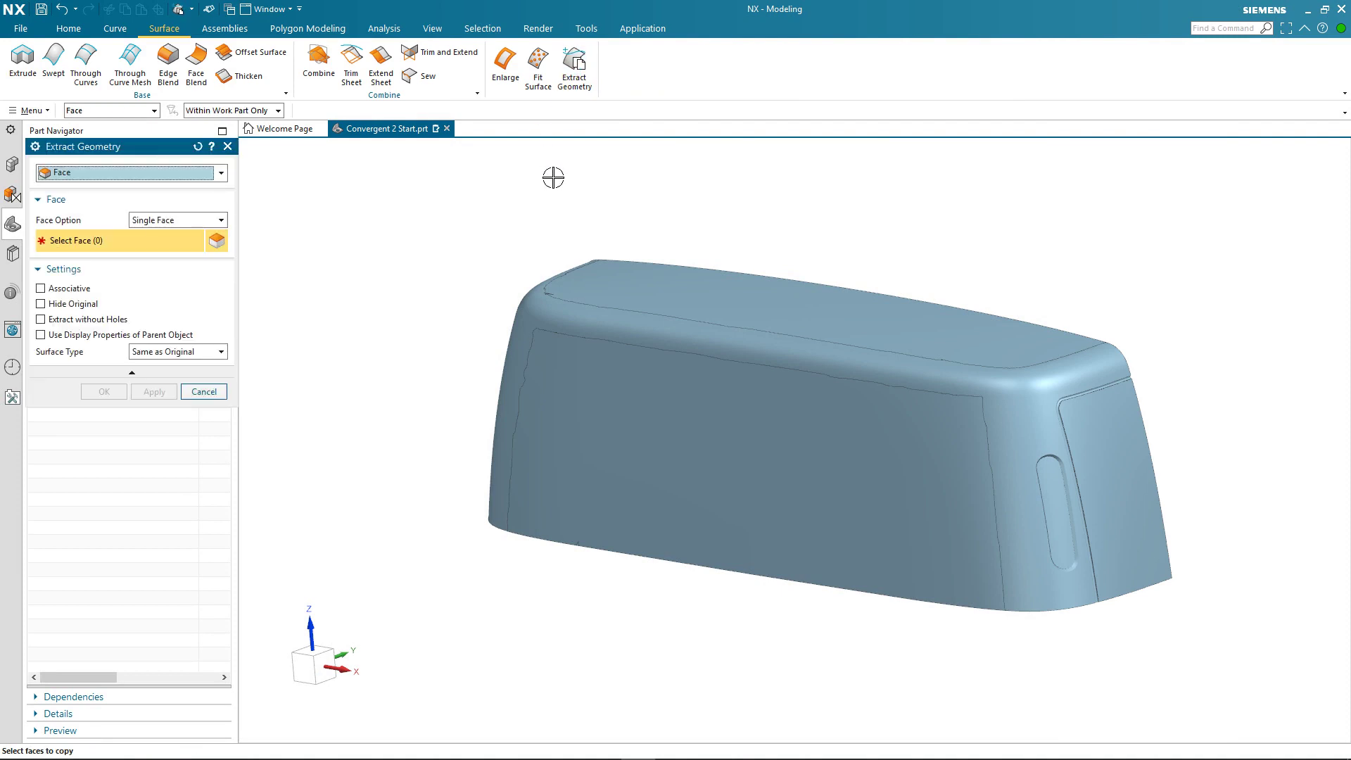
left_click(705, 279)
left_click(676, 467)
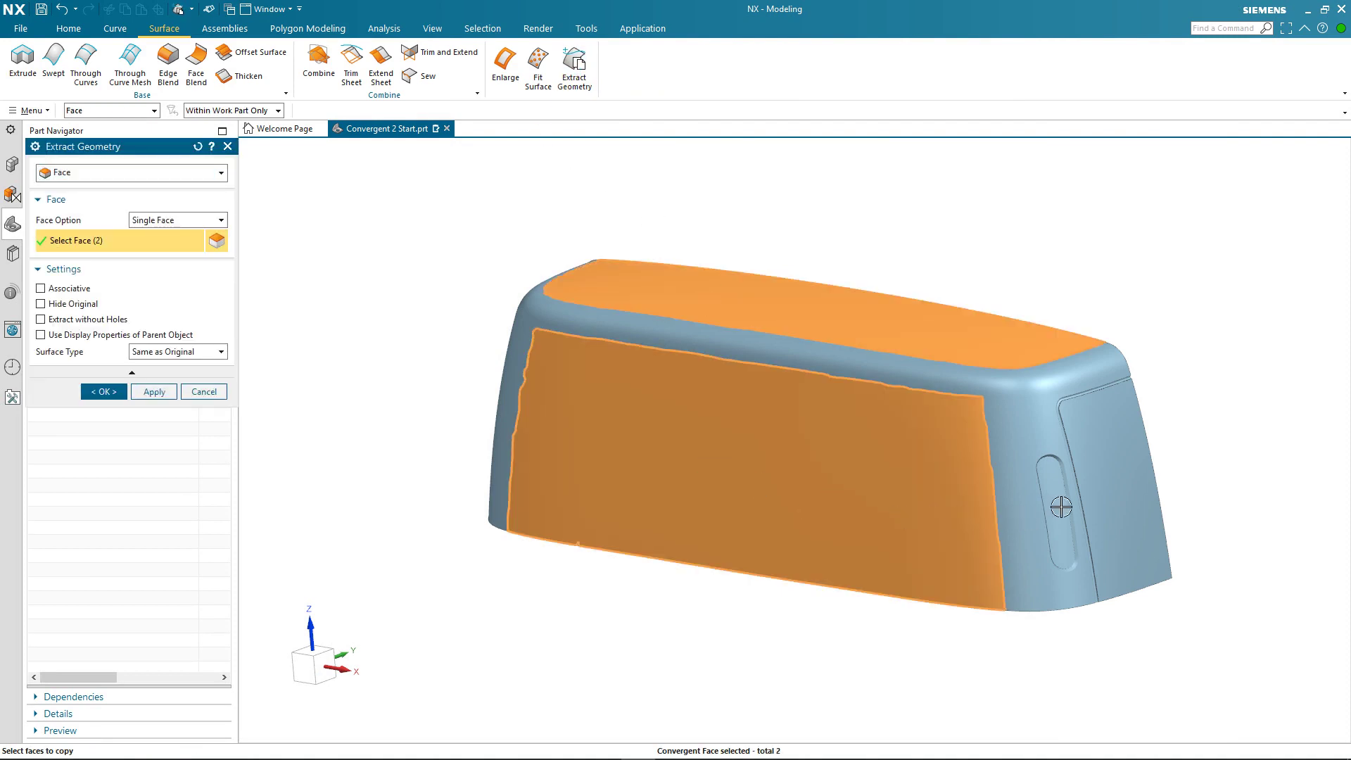
left_click(1059, 506)
left_click(1102, 463)
Step: Add the left end face, extract the five faces, and hide Convergent Body
middle_click_drag(575, 418, 446, 373)
left_click(415, 371)
left_click(104, 392)
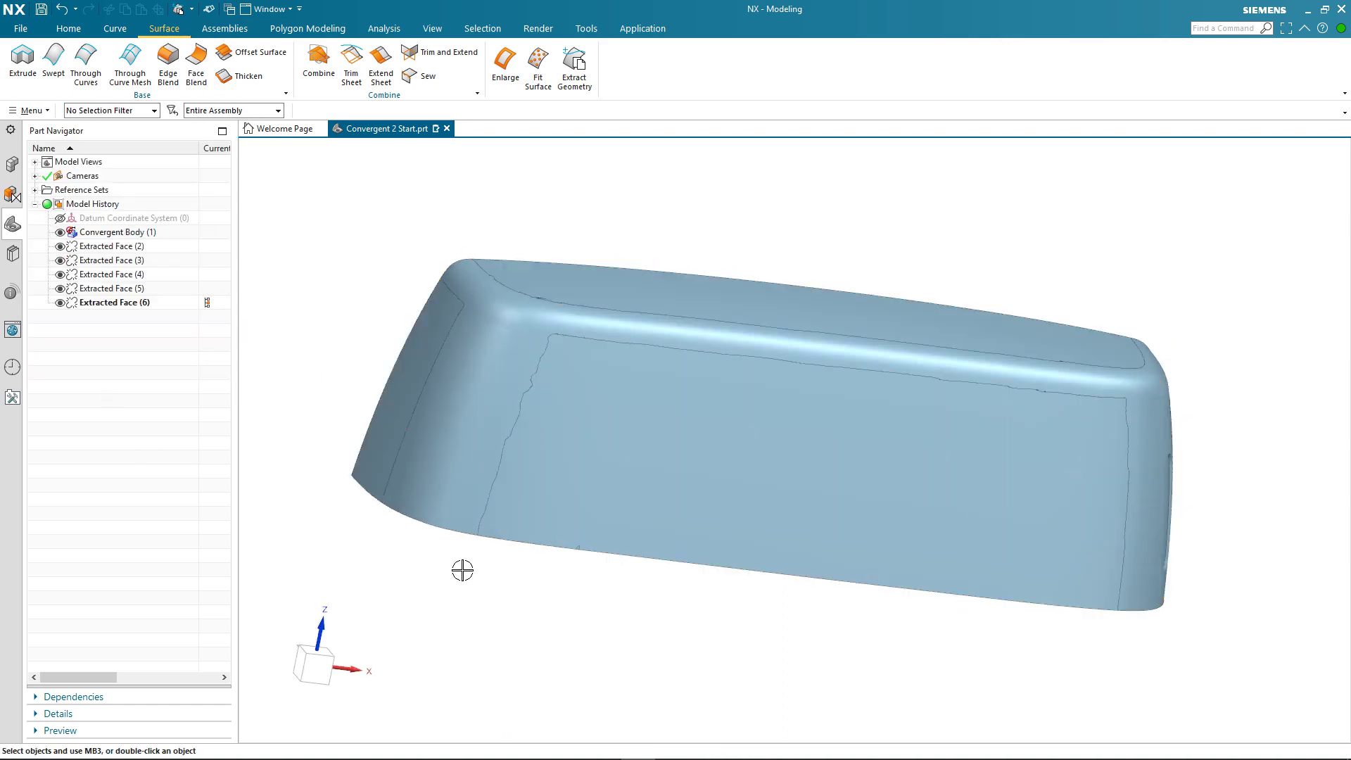
middle_click_drag(591, 591, 537, 584)
left_click(60, 233)
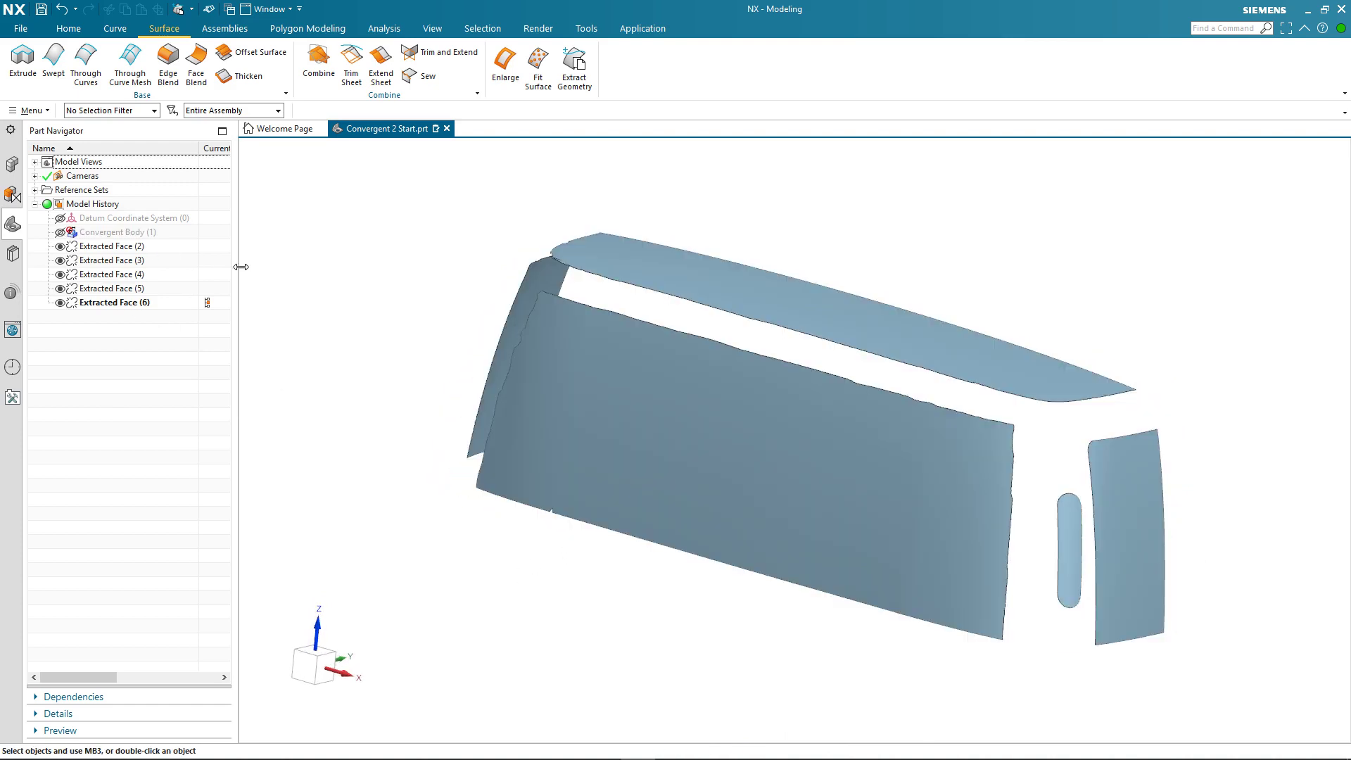
Step: Fit a freeform surface to the top sheet at degree 6 in both U and V
left_click(534, 71)
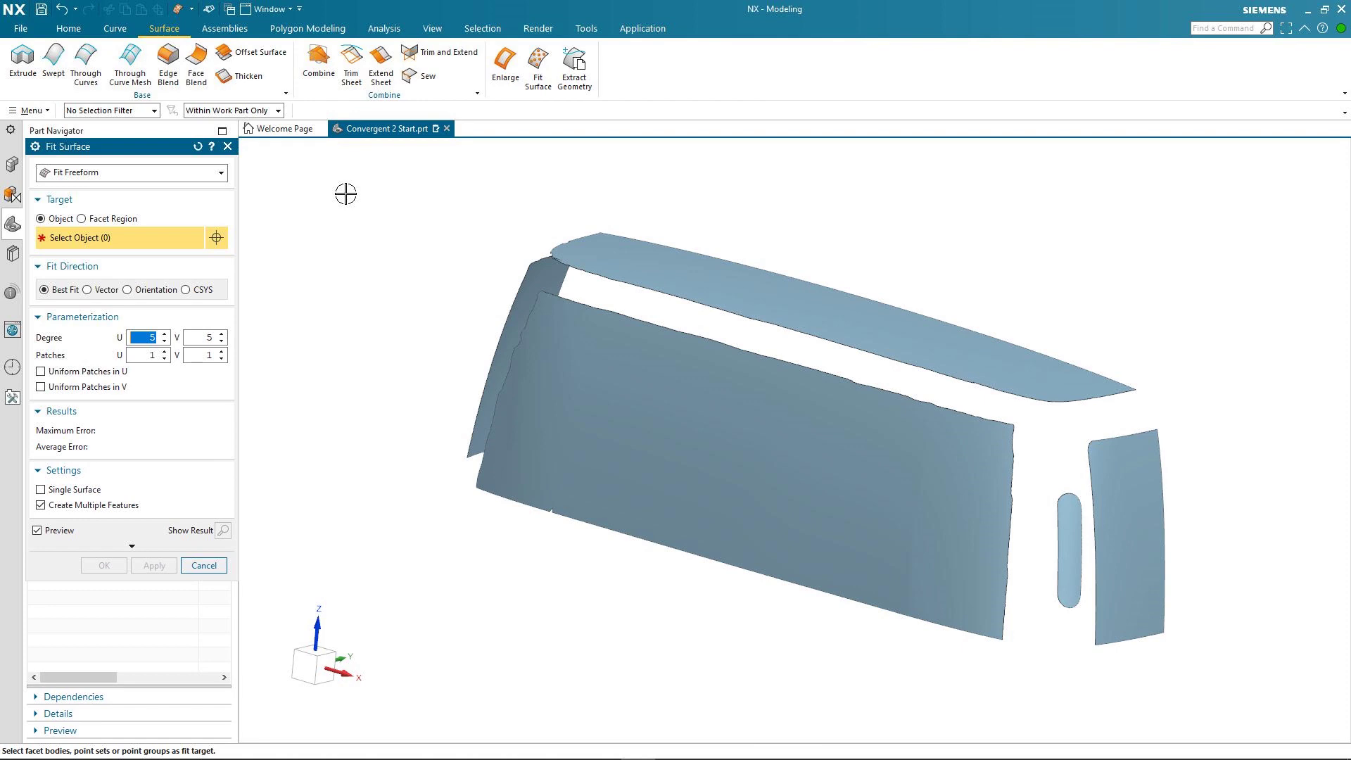
left_click(653, 269)
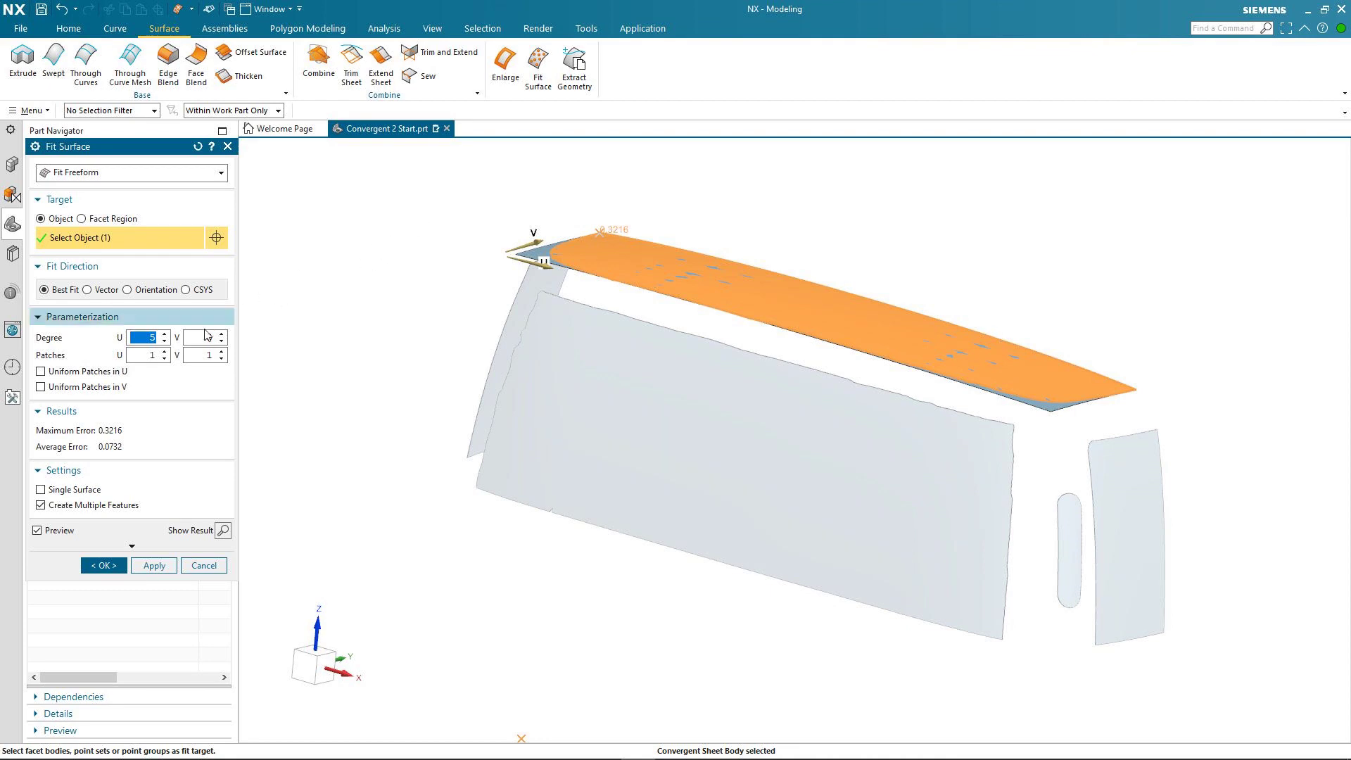
left_click(165, 335)
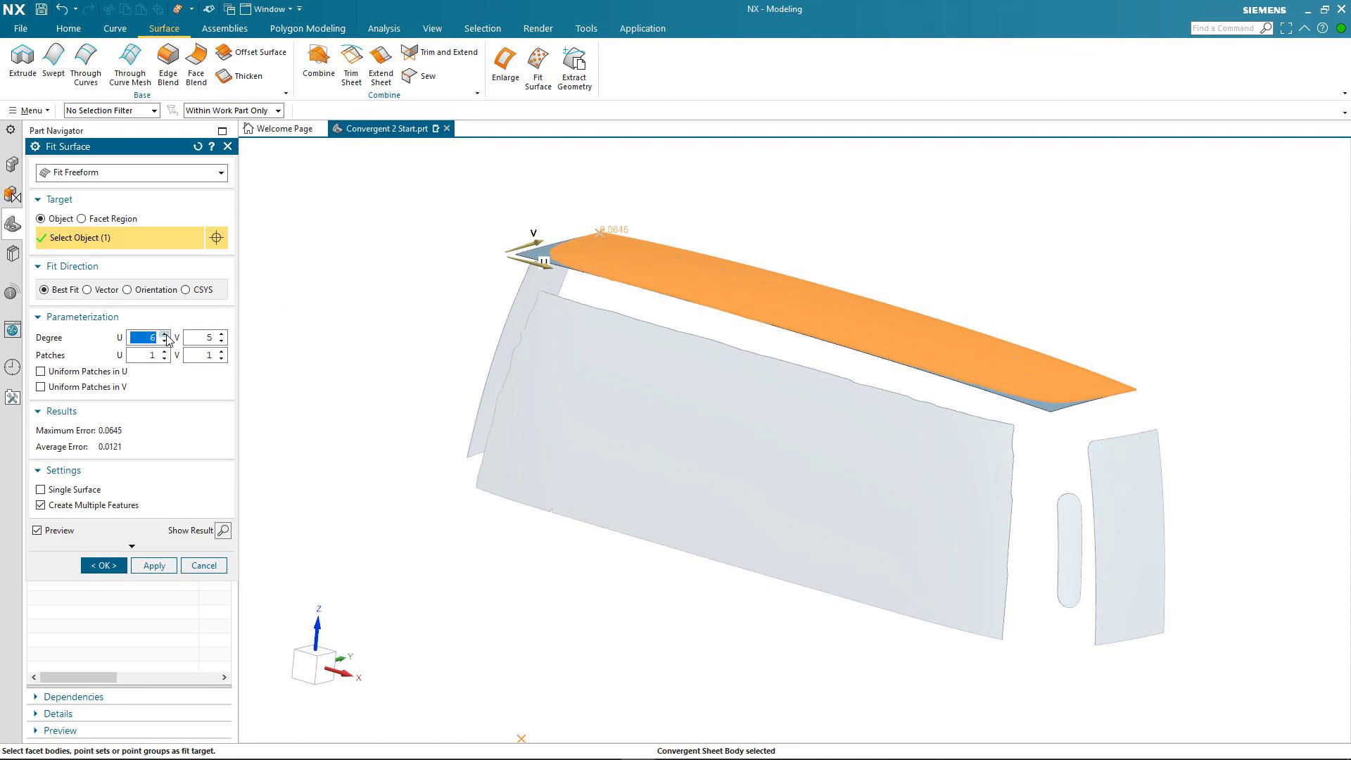
left_click(222, 335)
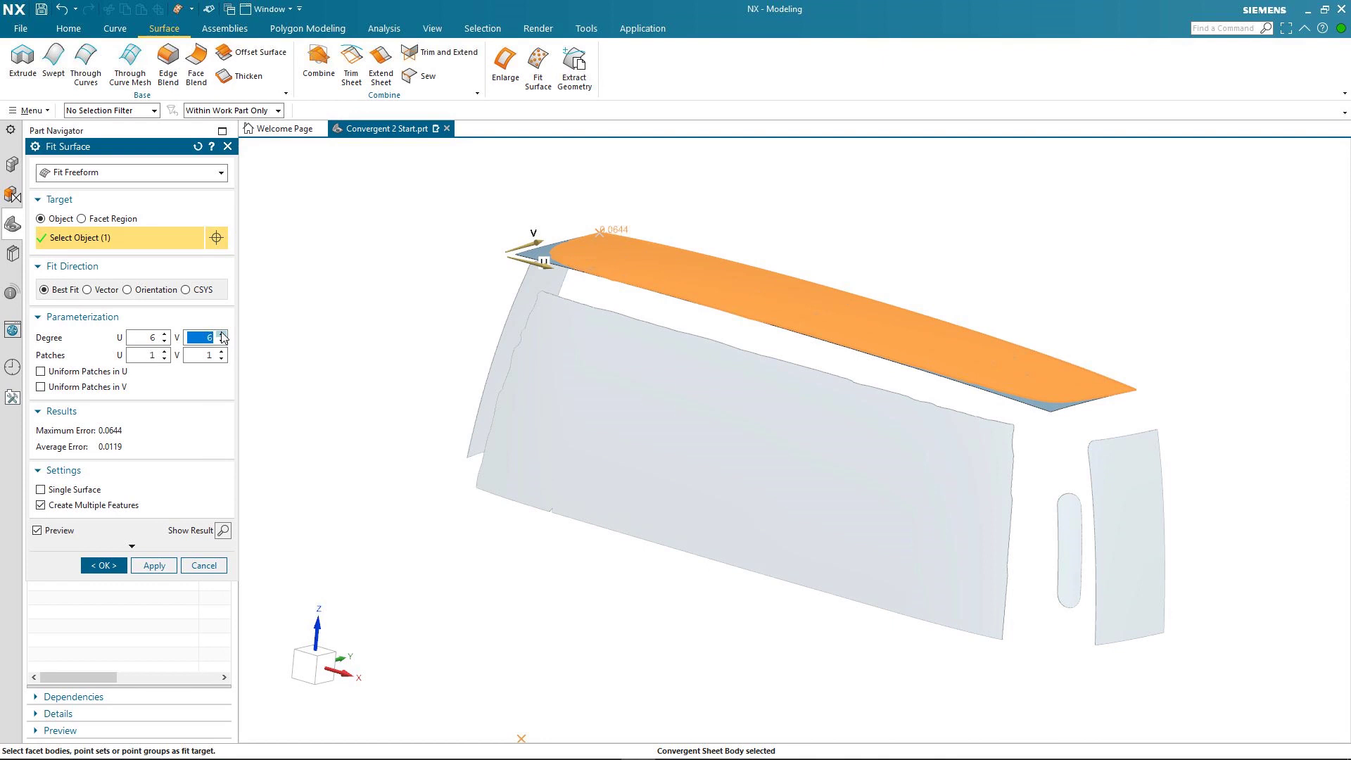
Step: Create the top fit surface, then fit the front sheet at degree 7 in U and V
left_click(163, 567)
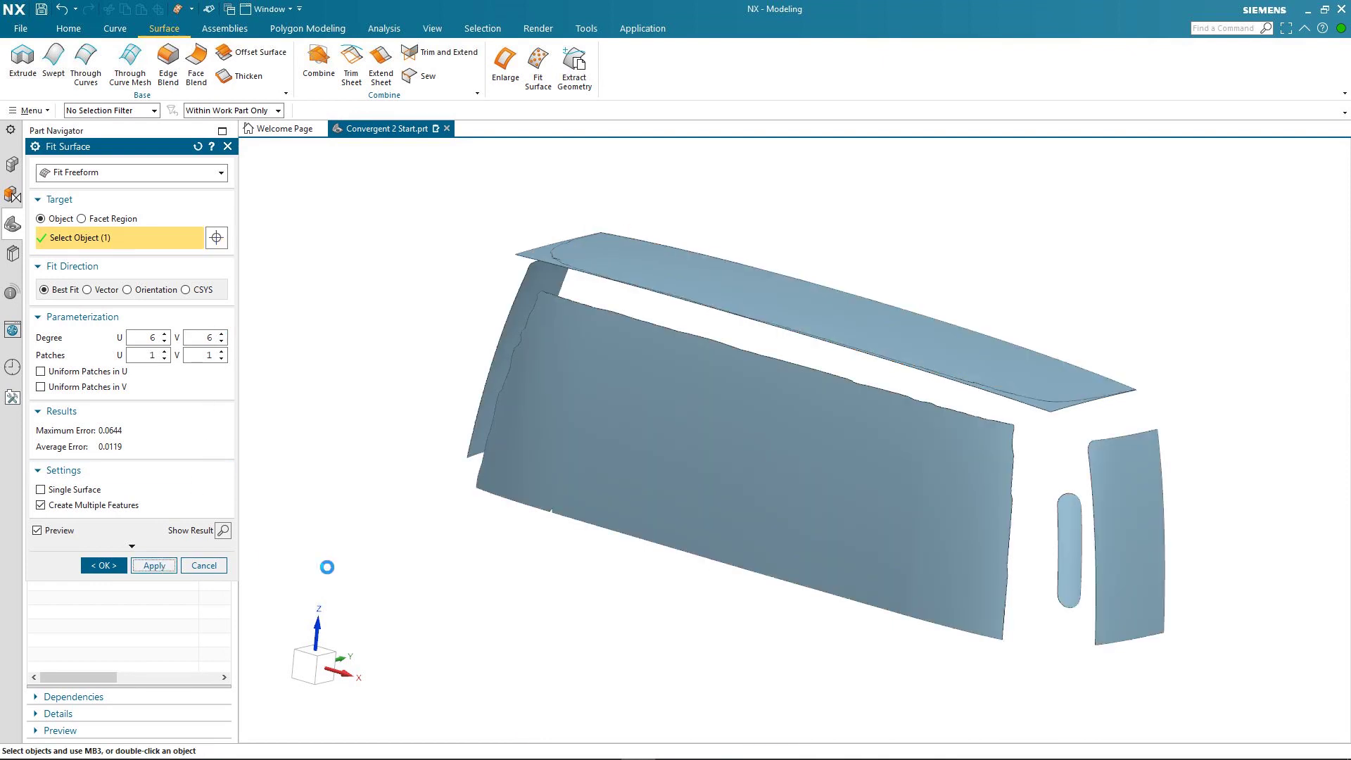
left_click(646, 444)
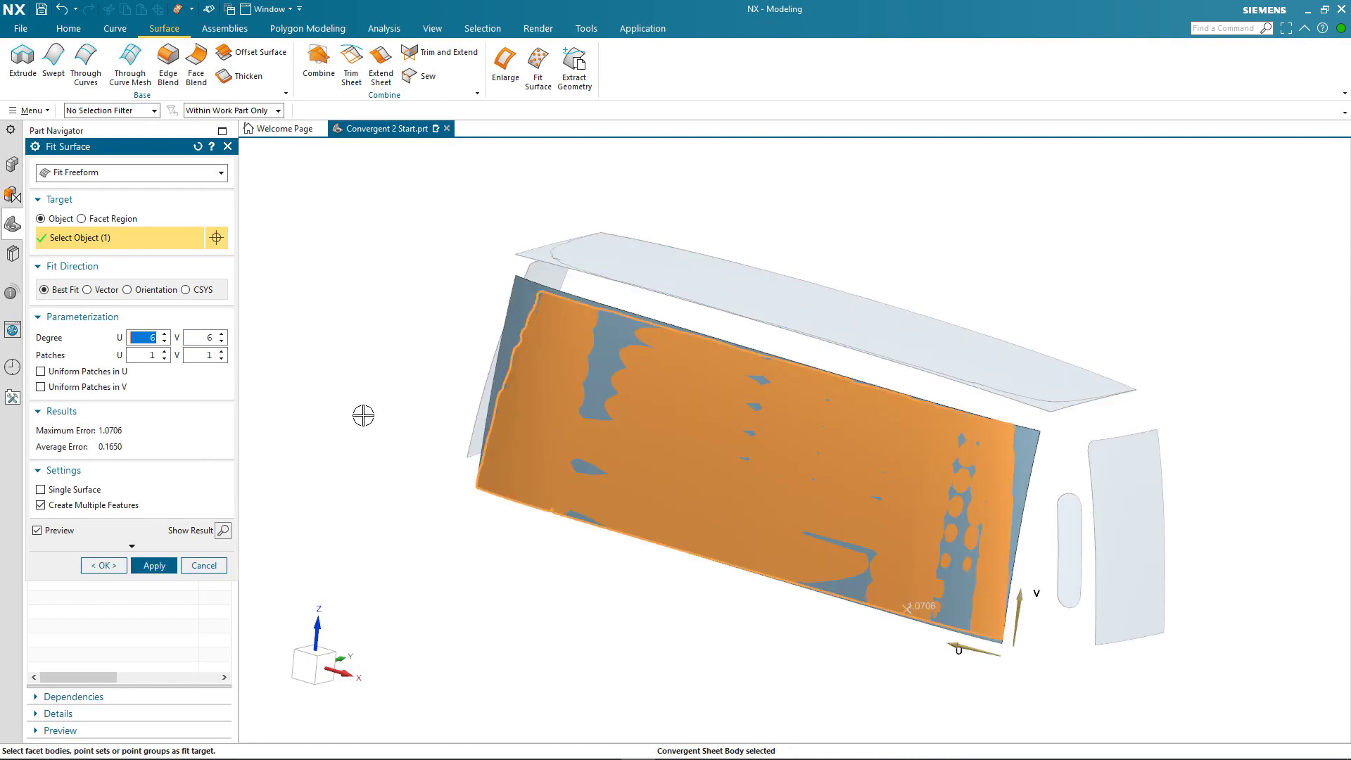
left_click(164, 334)
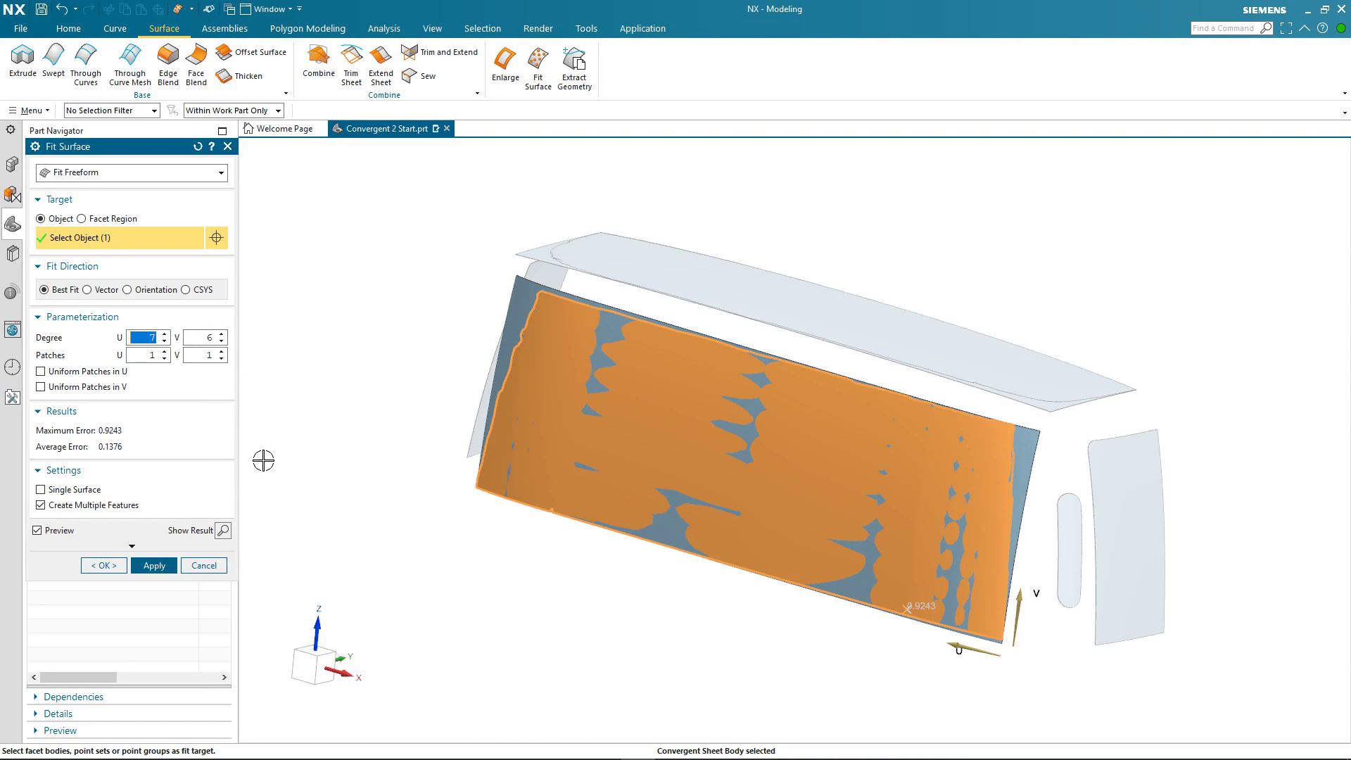
left_click(222, 334)
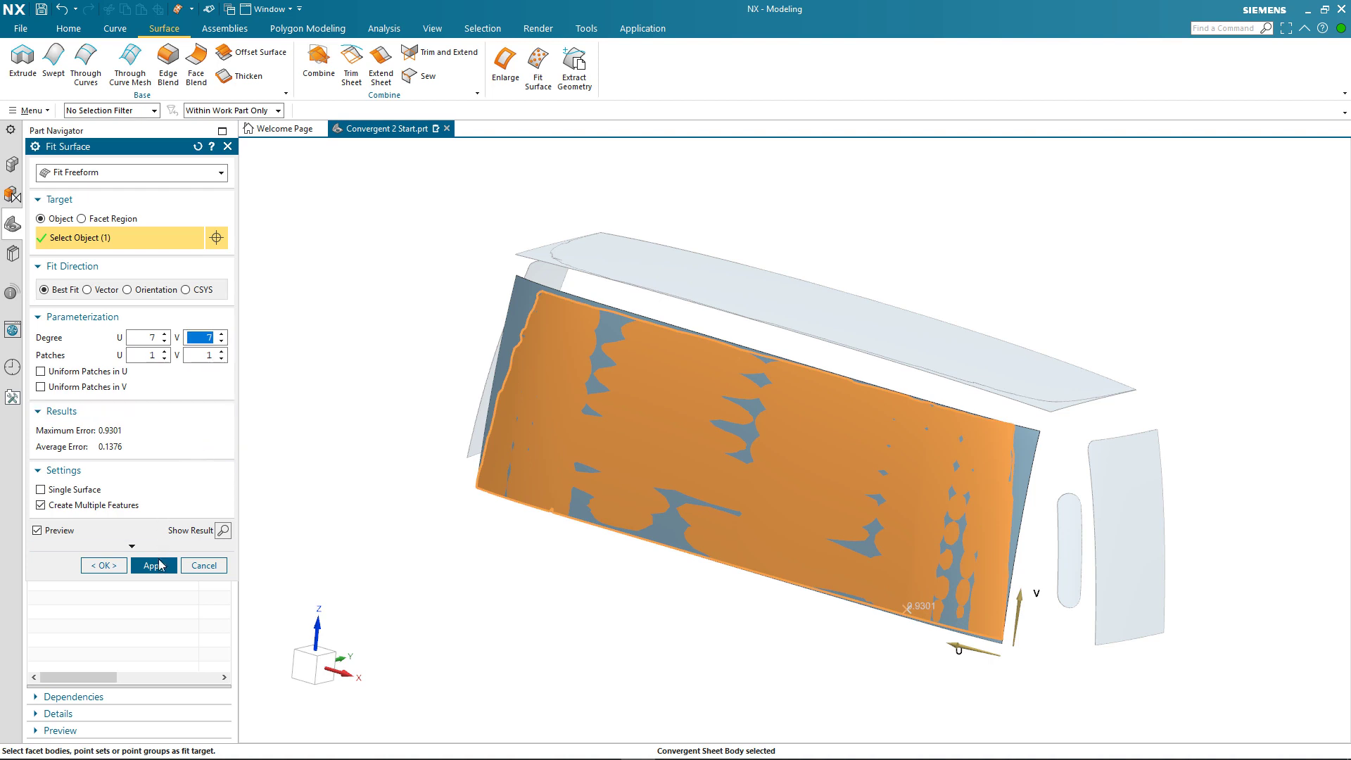
left_click(154, 566)
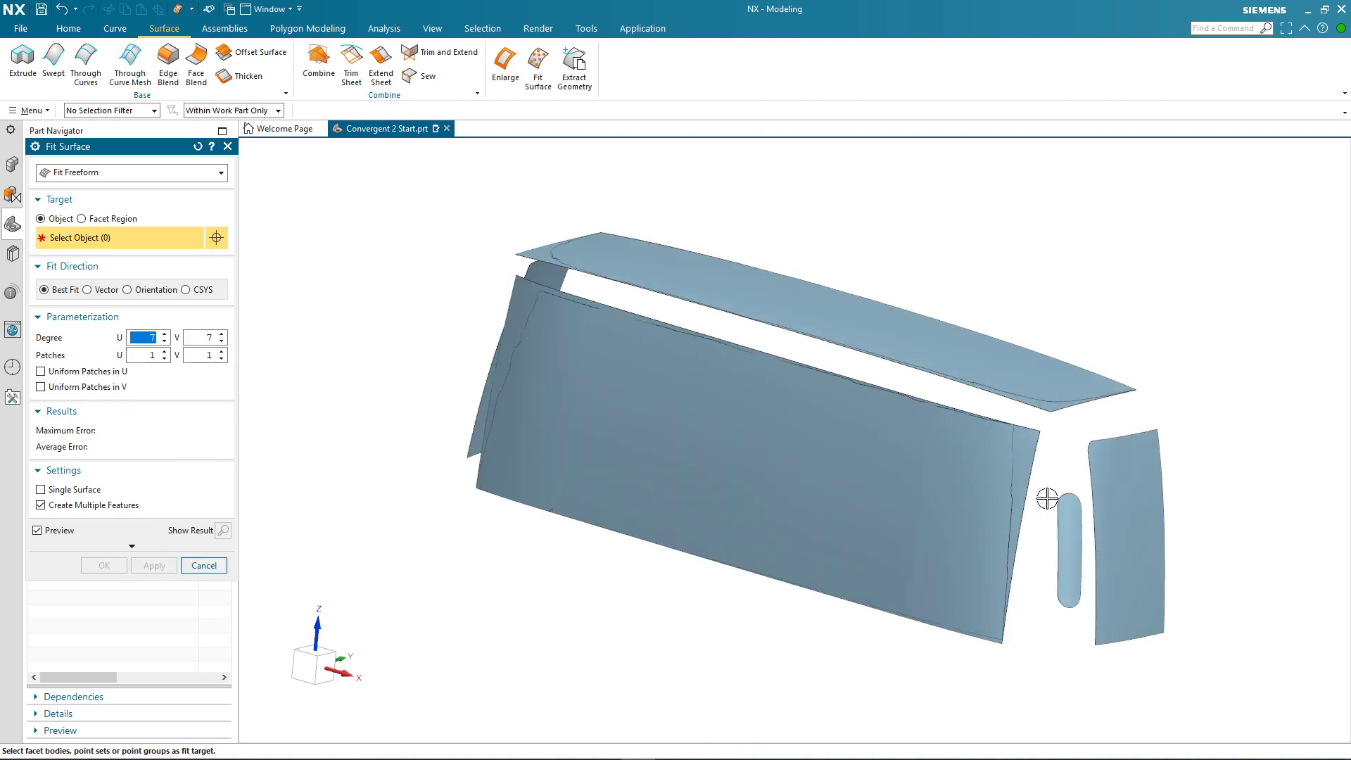
Step: Fit the right end sheet at degree 5/5, then fit the left end sheet and finish
left_click(1116, 484)
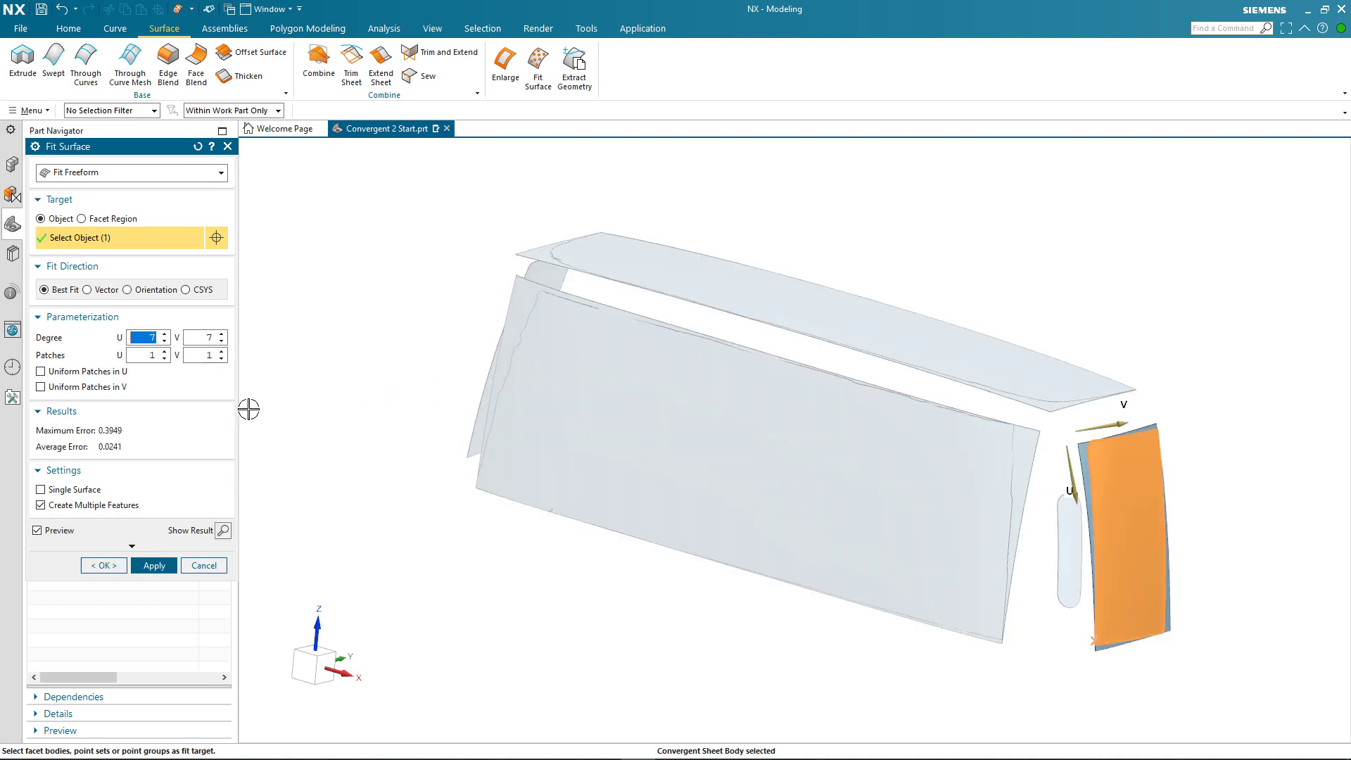
left_click(164, 341)
left_click(164, 341)
left_click(221, 341)
left_click(222, 342)
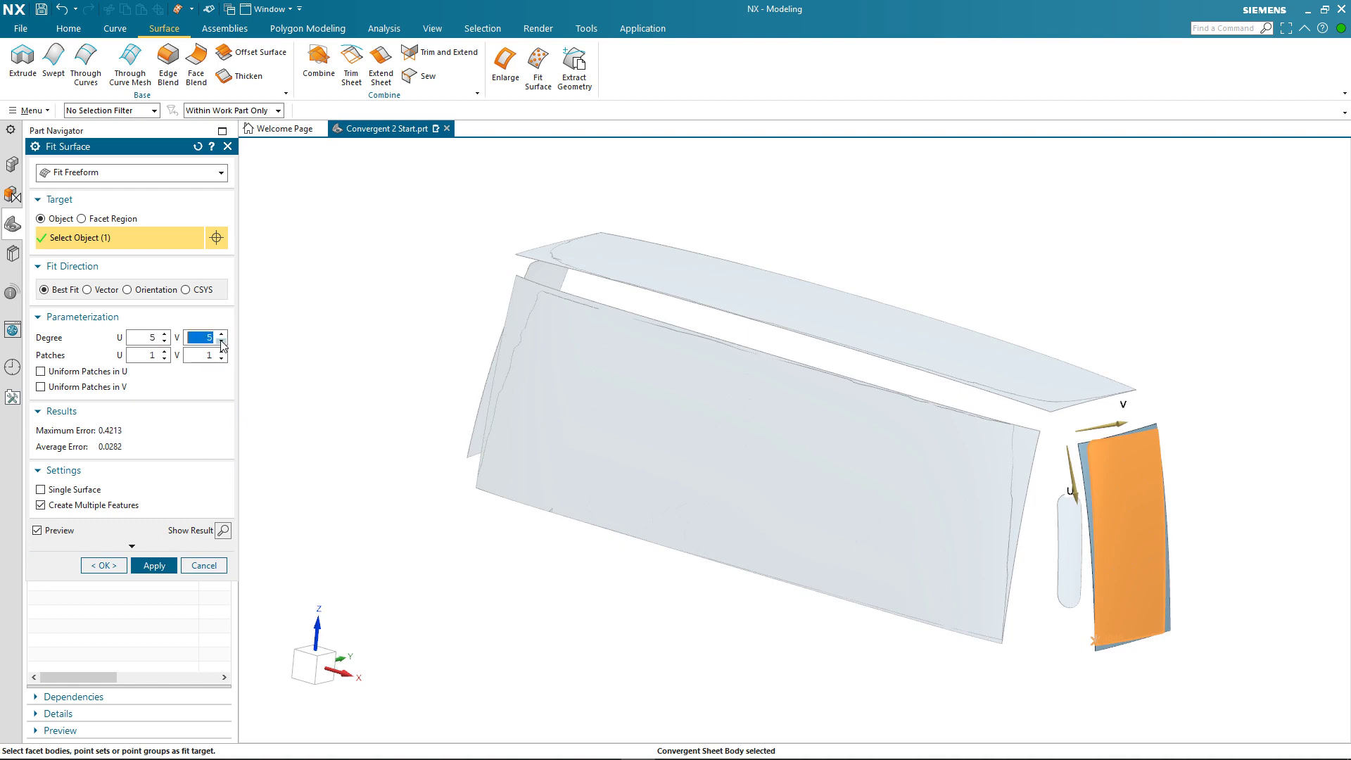
left_click(154, 563)
middle_click_drag(415, 501, 477, 508)
left_click(417, 351)
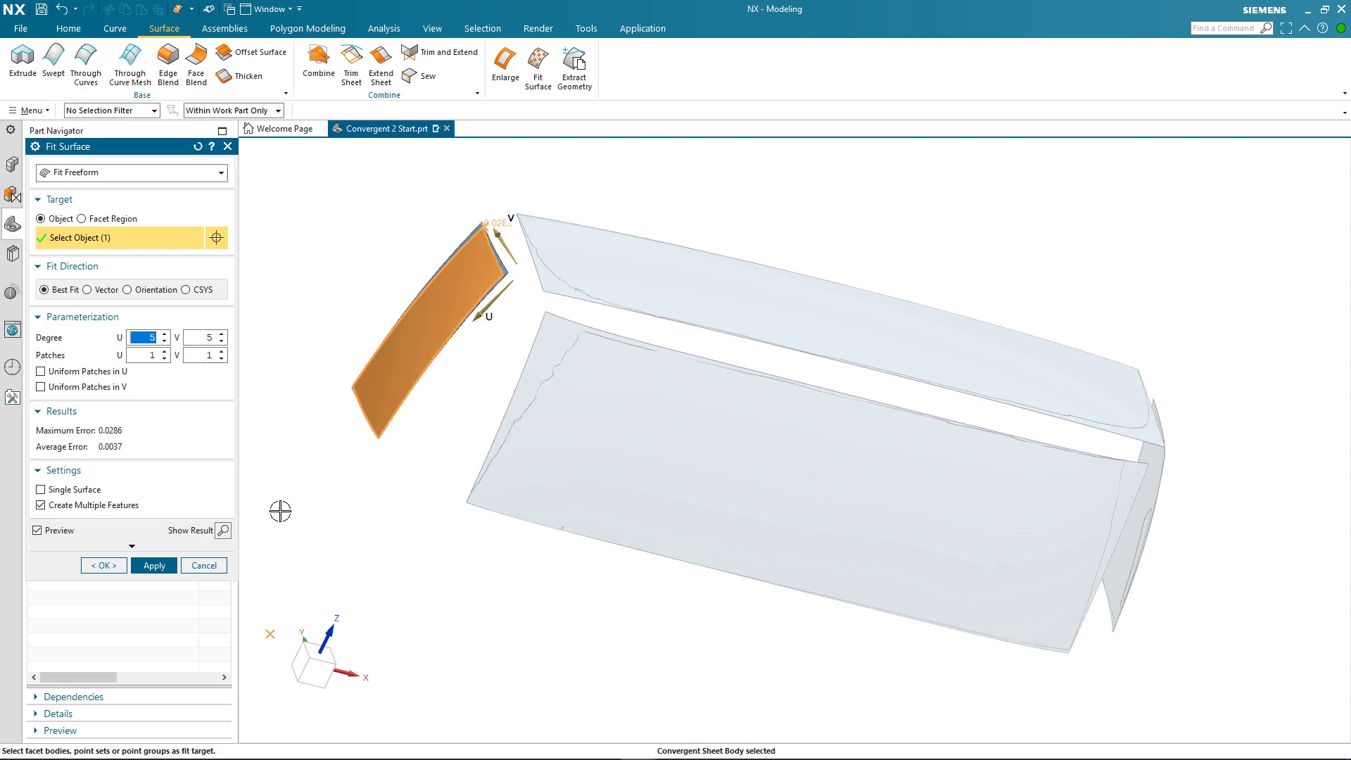
left_click(104, 566)
middle_click_drag(452, 593, 386, 563)
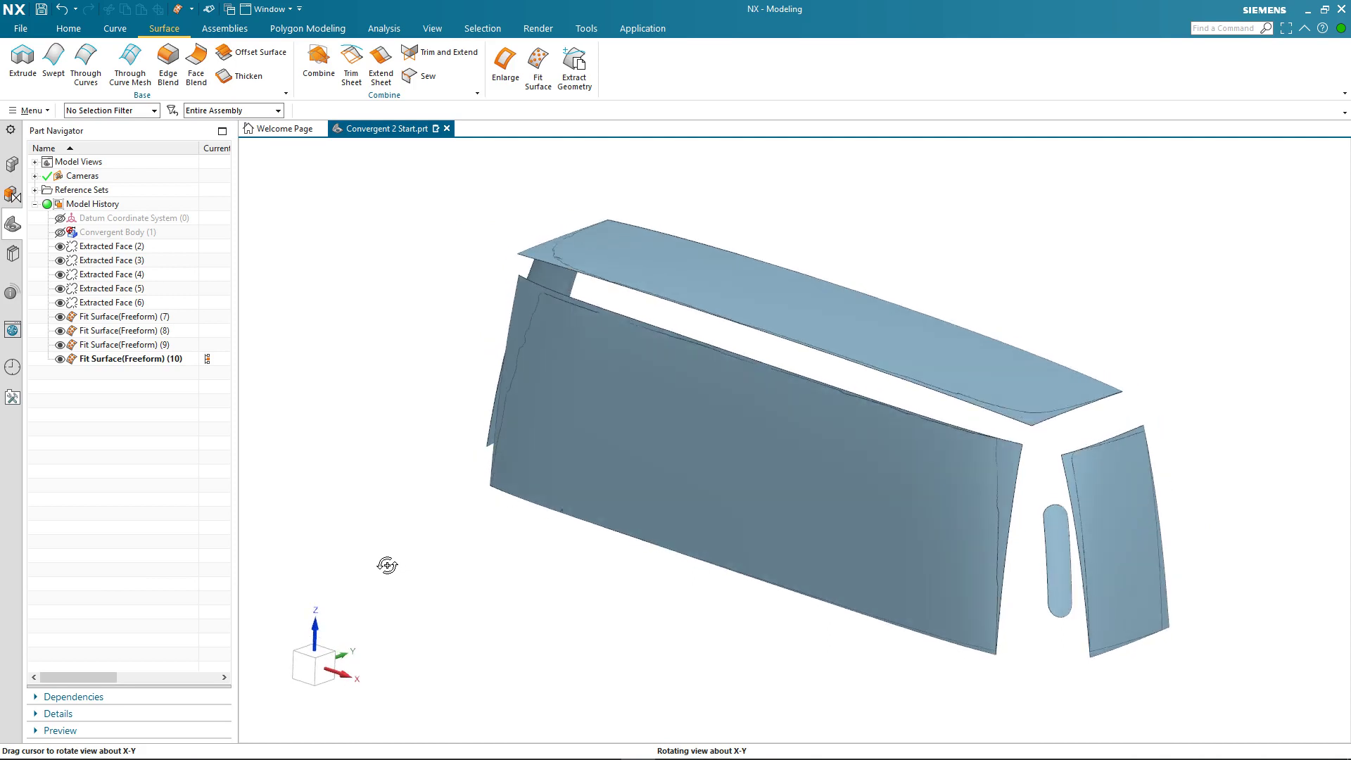
Step: Hide Extracted Face (2) through (6) in the Part Navigator
left_click(127, 248)
left_click(93, 304, "shift")
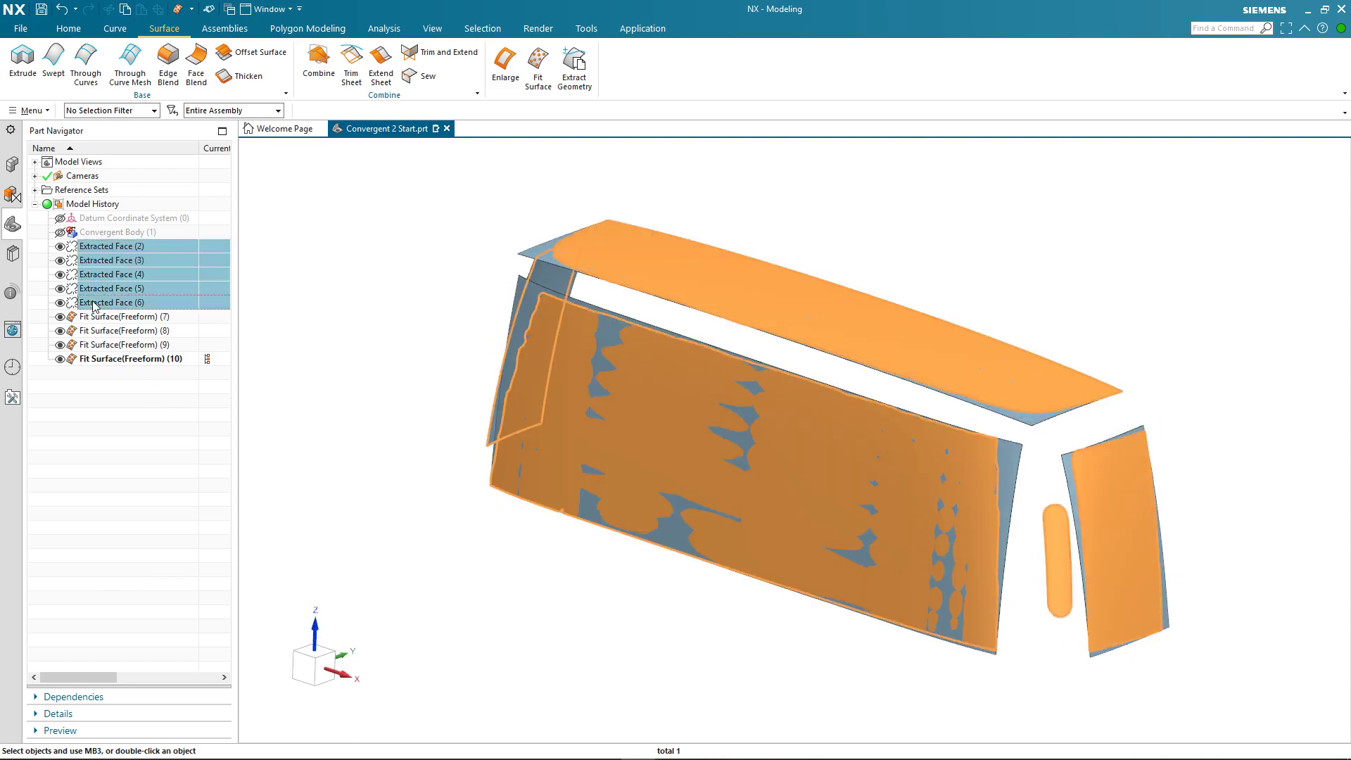
left_click(60, 303)
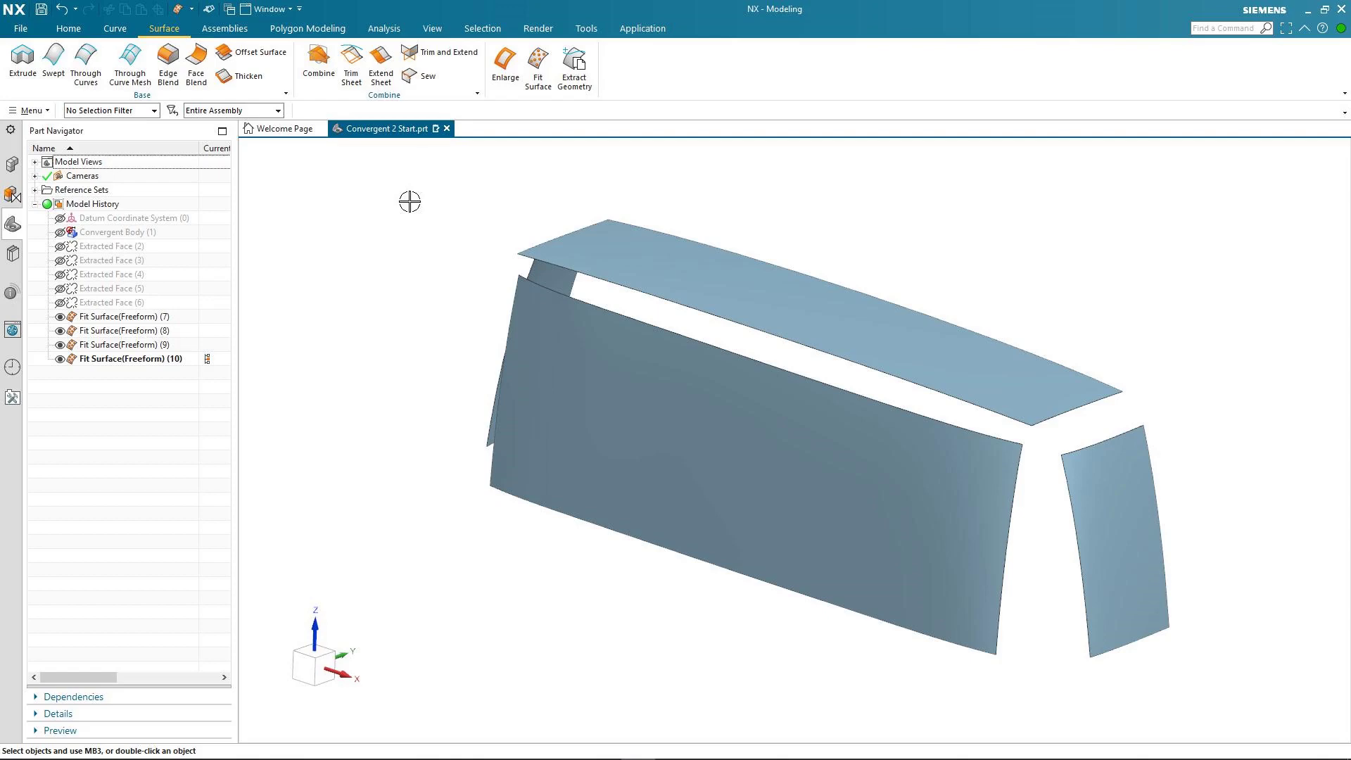
Step: Enlarge the top sheet by 45% V Start, 22% U End and 21% U Start in Natural mode
left_click(505, 67)
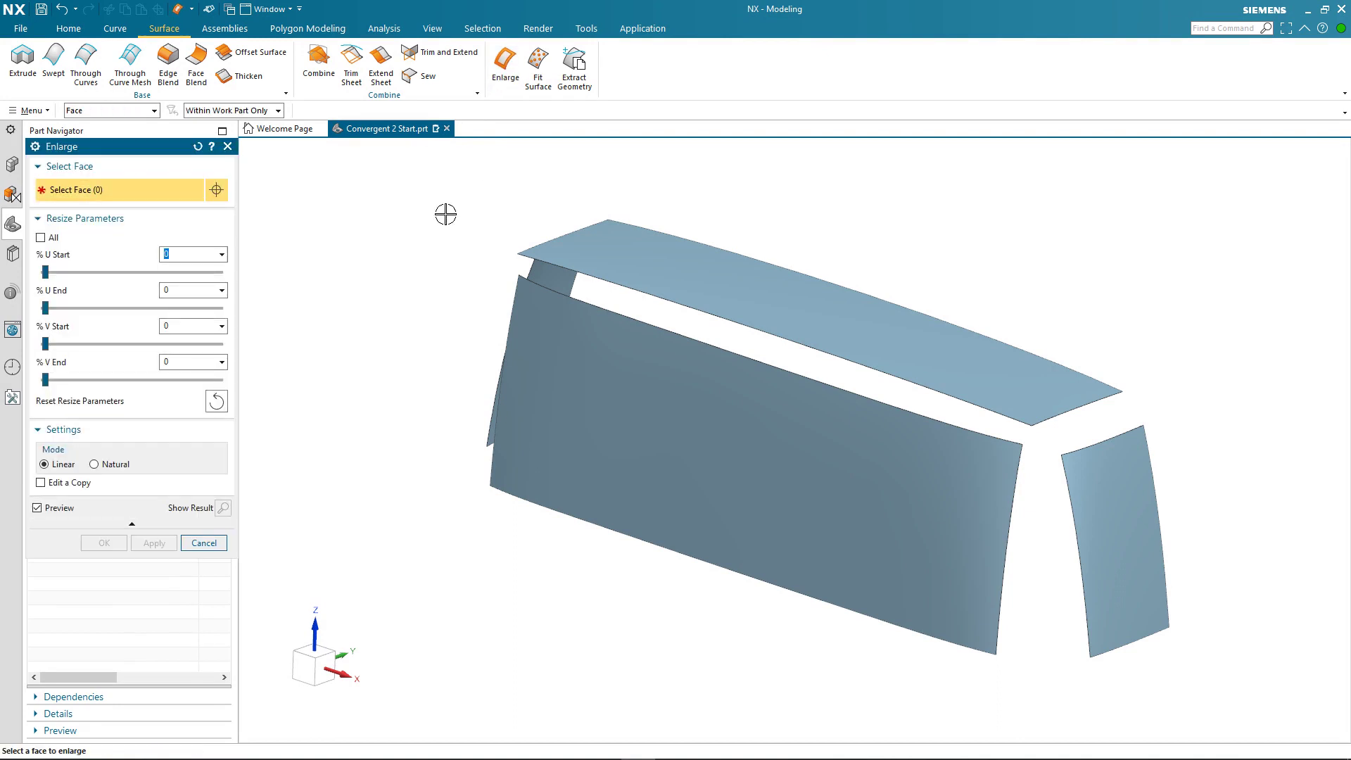
left_click(760, 310)
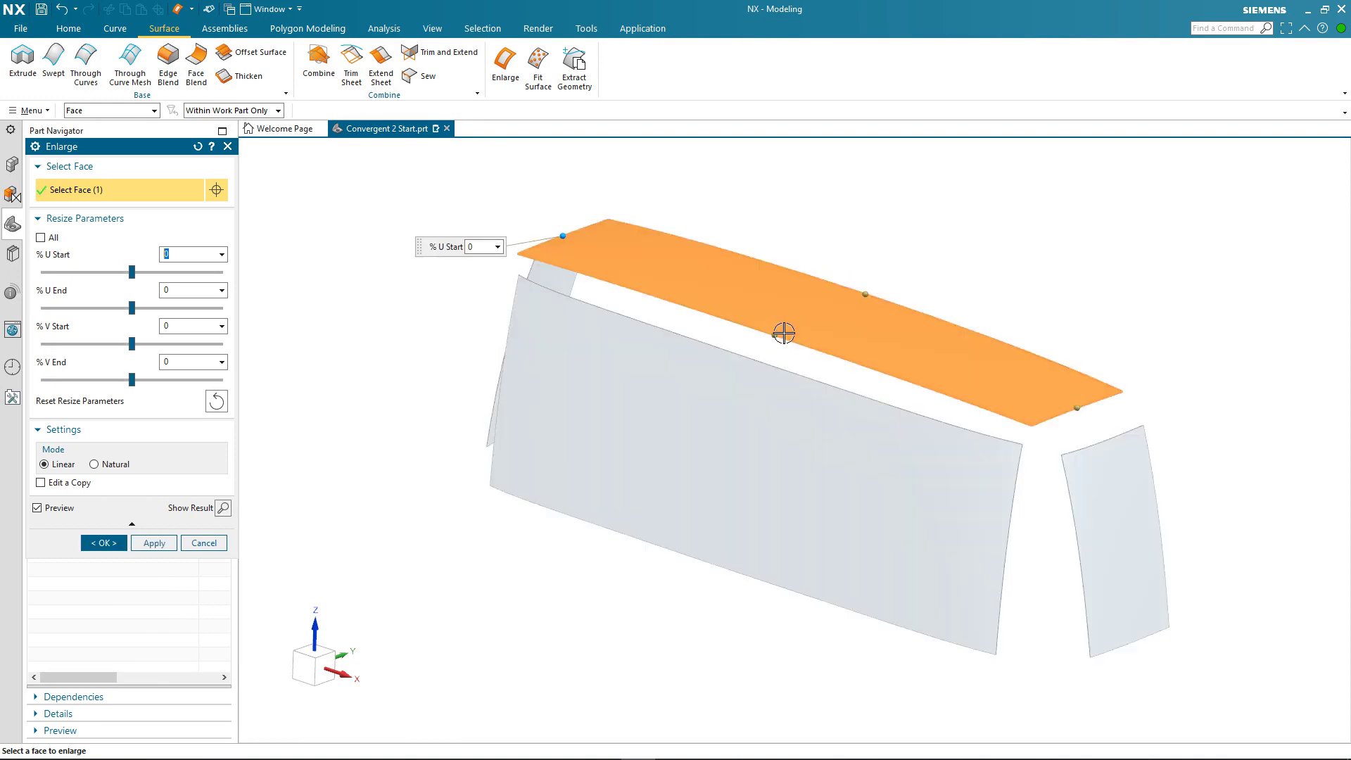
left_click_drag(778, 336, 744, 371)
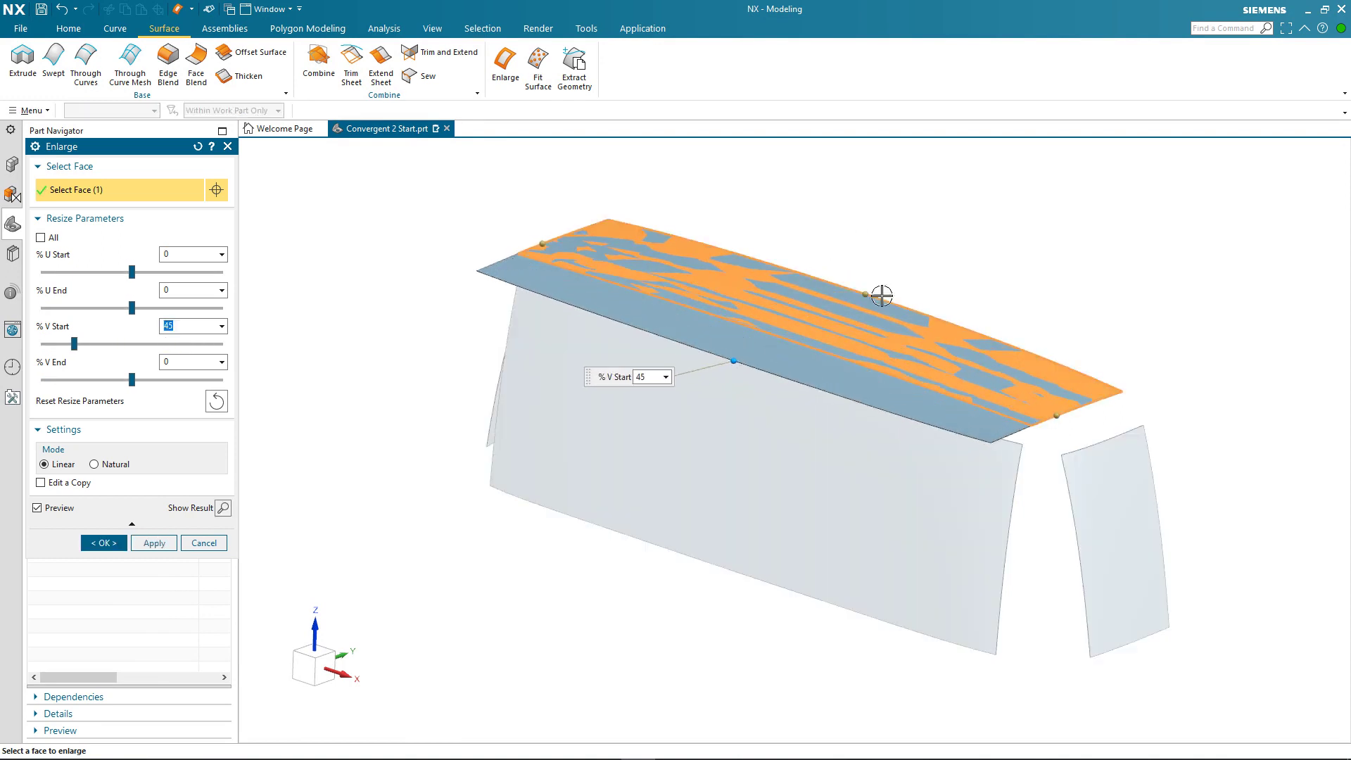
mouse_move(944, 240)
middle_mouse_down()
mouse_move(898, 226)
mouse_move(935, 232)
middle_mouse_up()
left_click_drag(947, 404, 1017, 451)
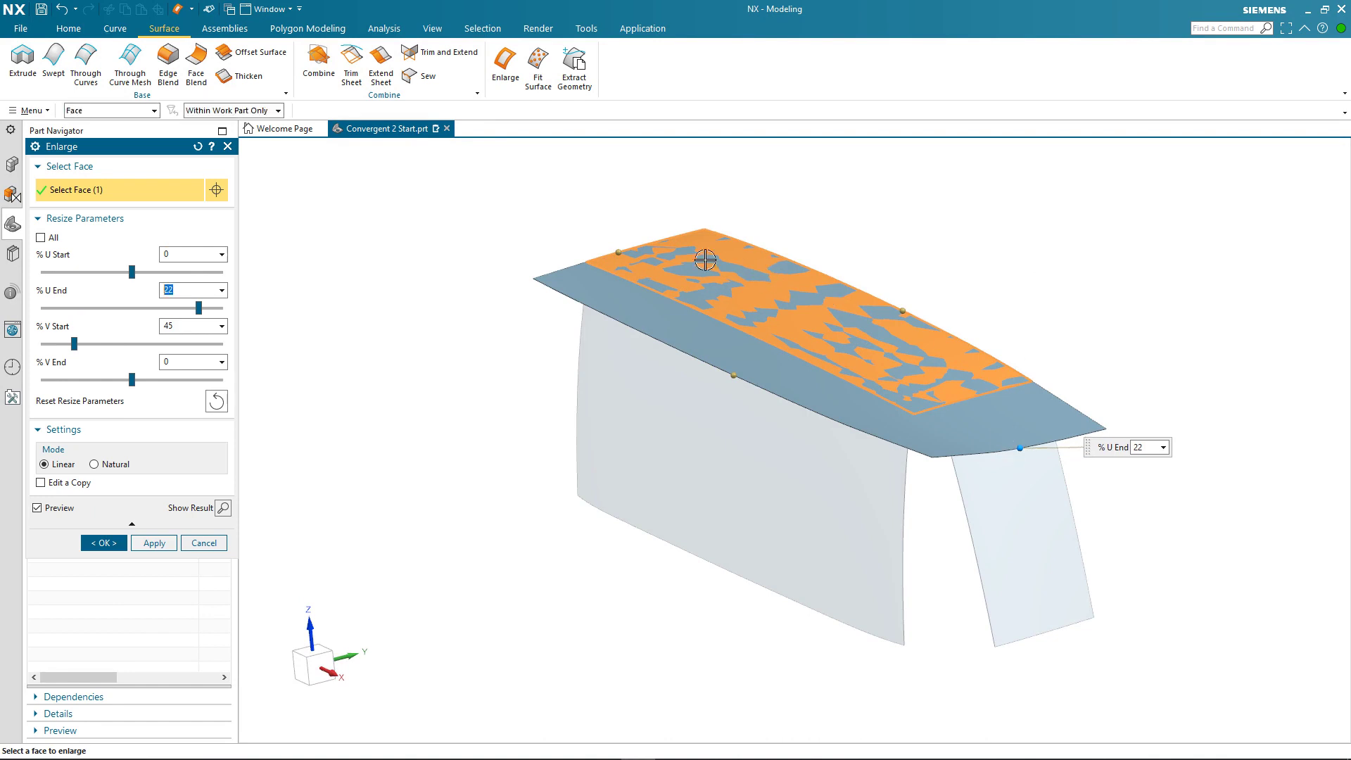
left_click_drag(618, 250, 556, 218)
middle_click_drag(504, 383, 536, 388)
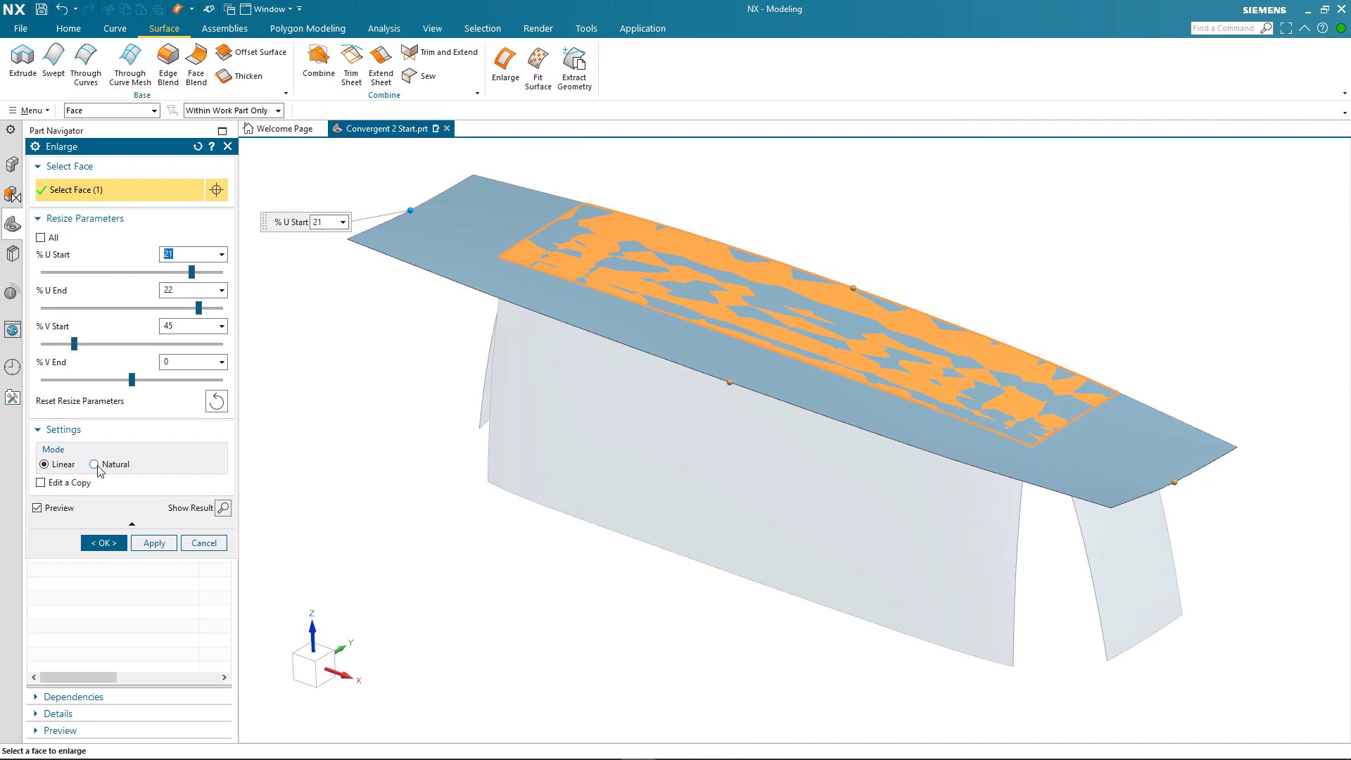
left_click(98, 470)
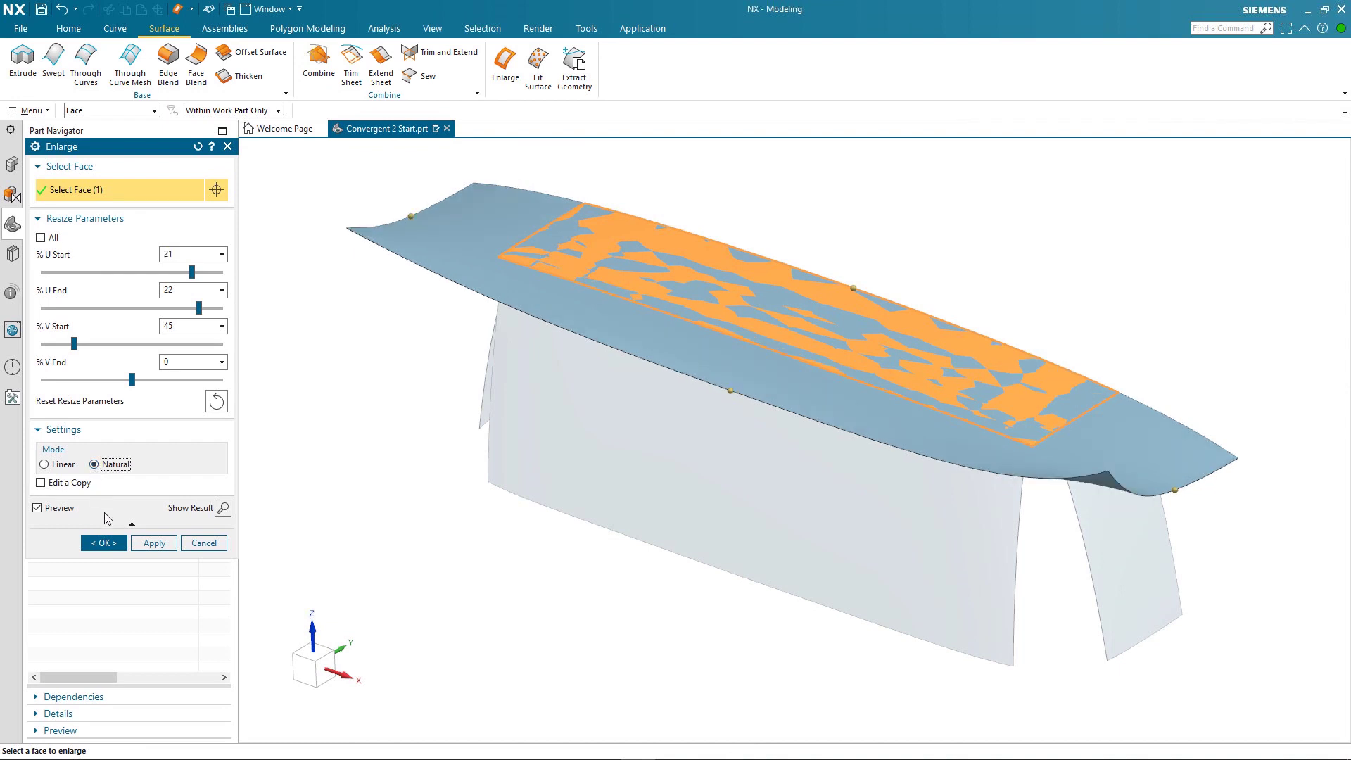
Step: Apply the top enlargement, then enlarge the front sheet linearly: V End 48%, U Start 14.5%, U End 17%
left_click(154, 543)
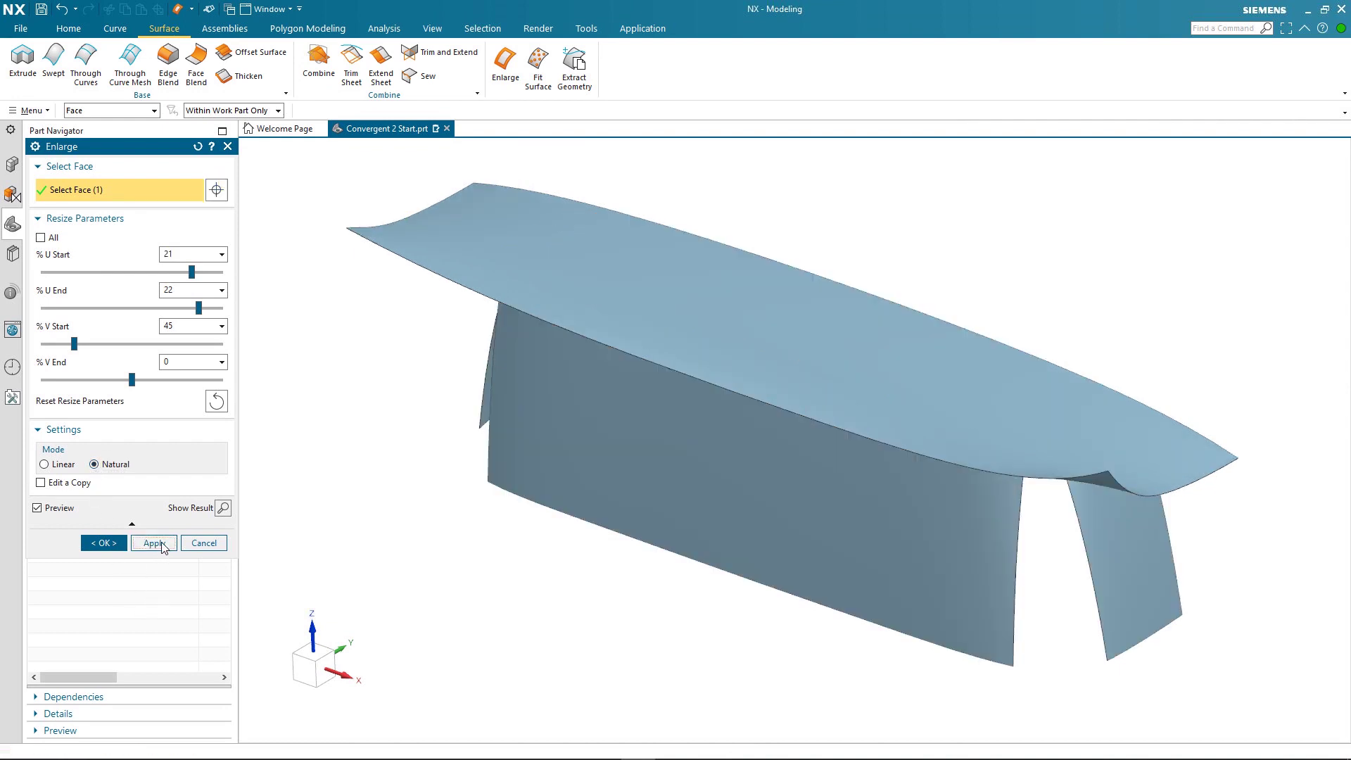
left_click(708, 423)
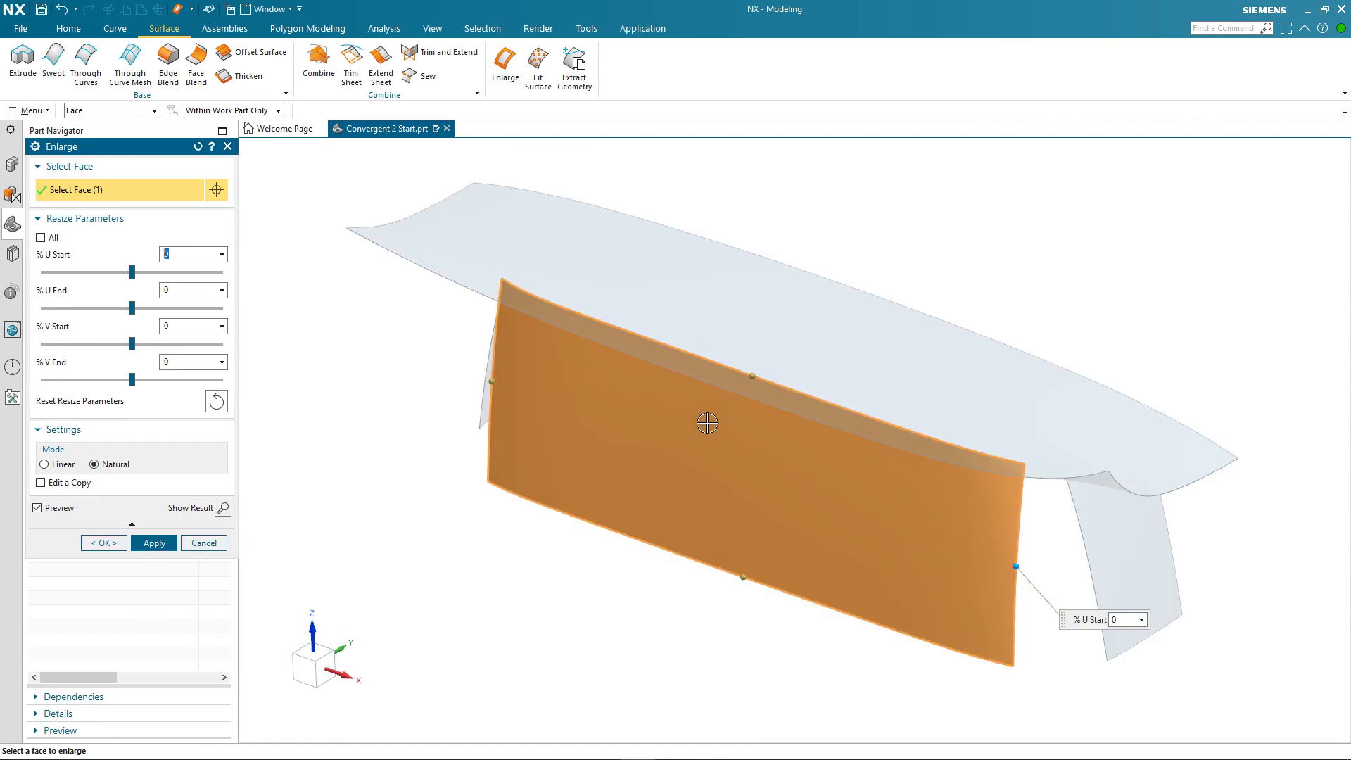
left_click(49, 464)
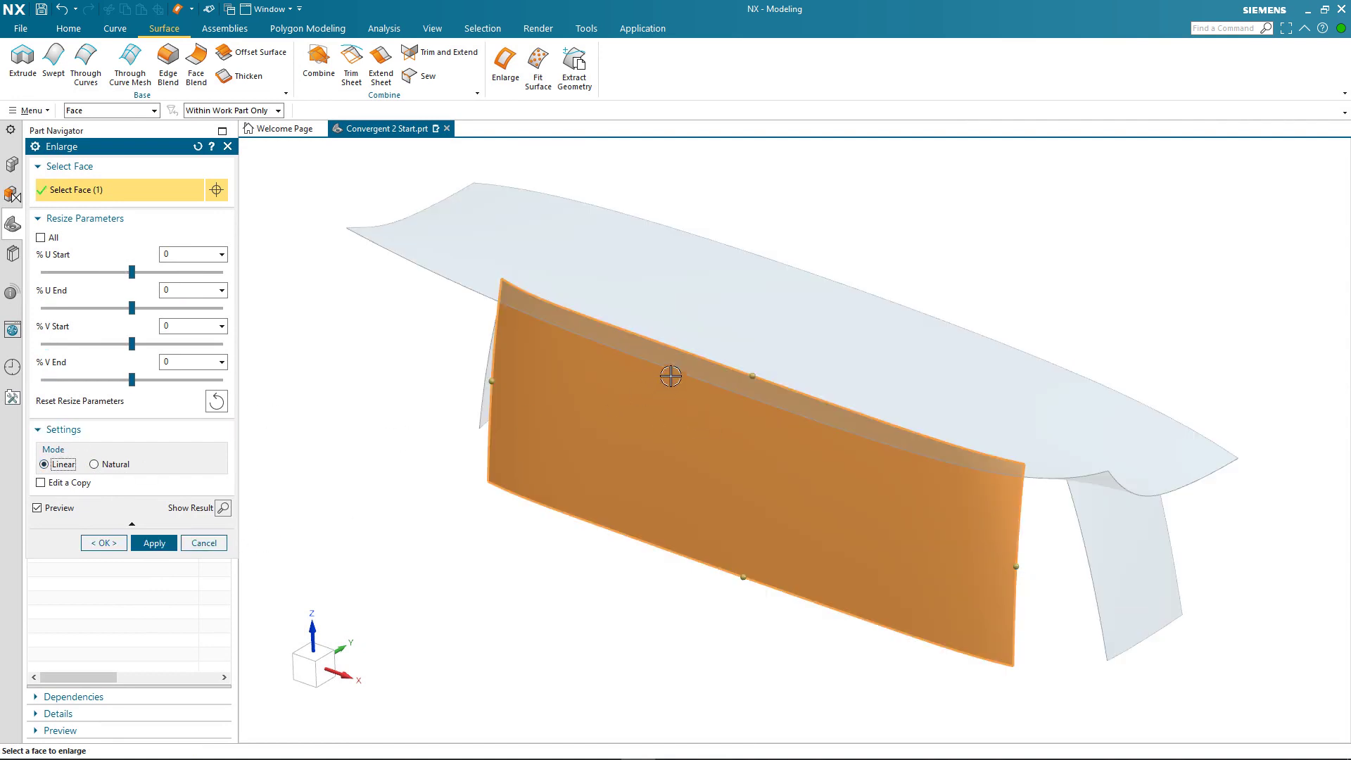
left_click_drag(755, 374, 775, 281)
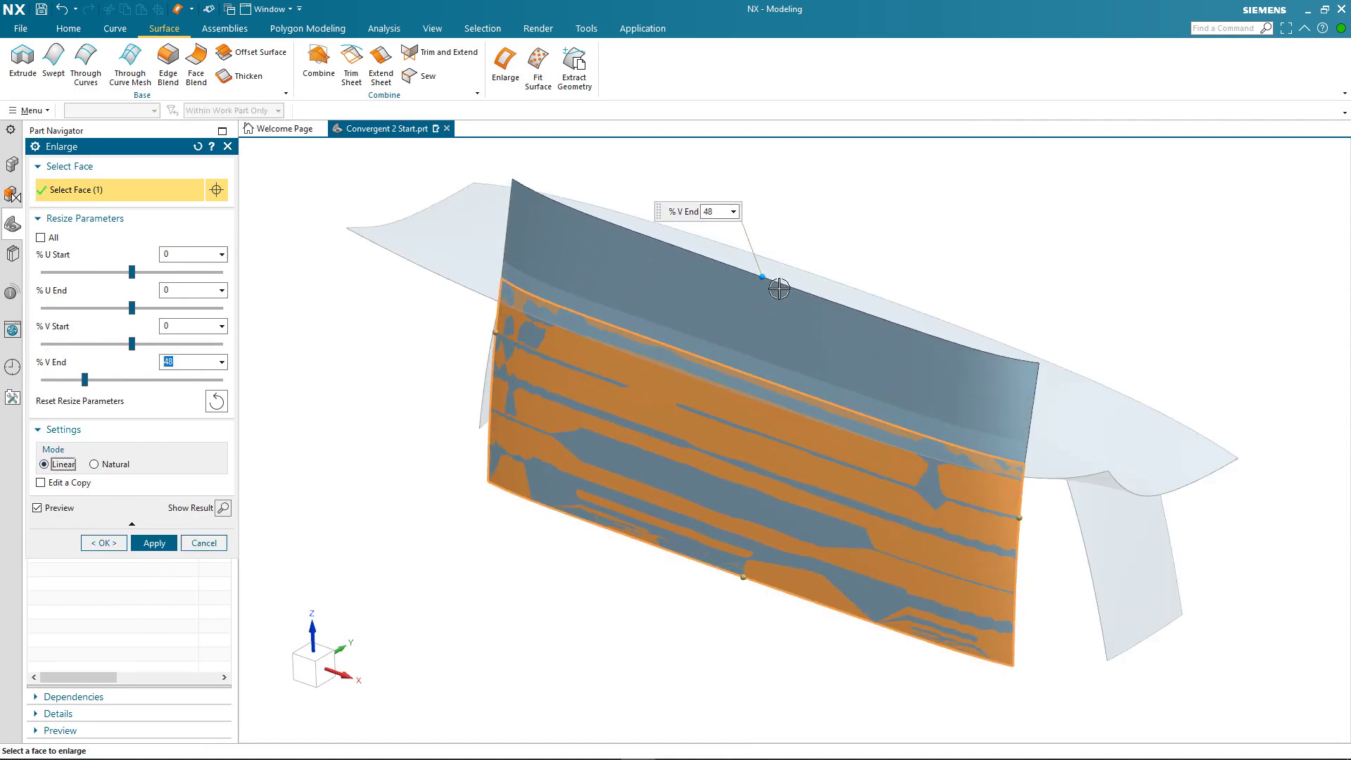
left_click_drag(1020, 513, 1133, 542)
left_click_drag(492, 330, 417, 304)
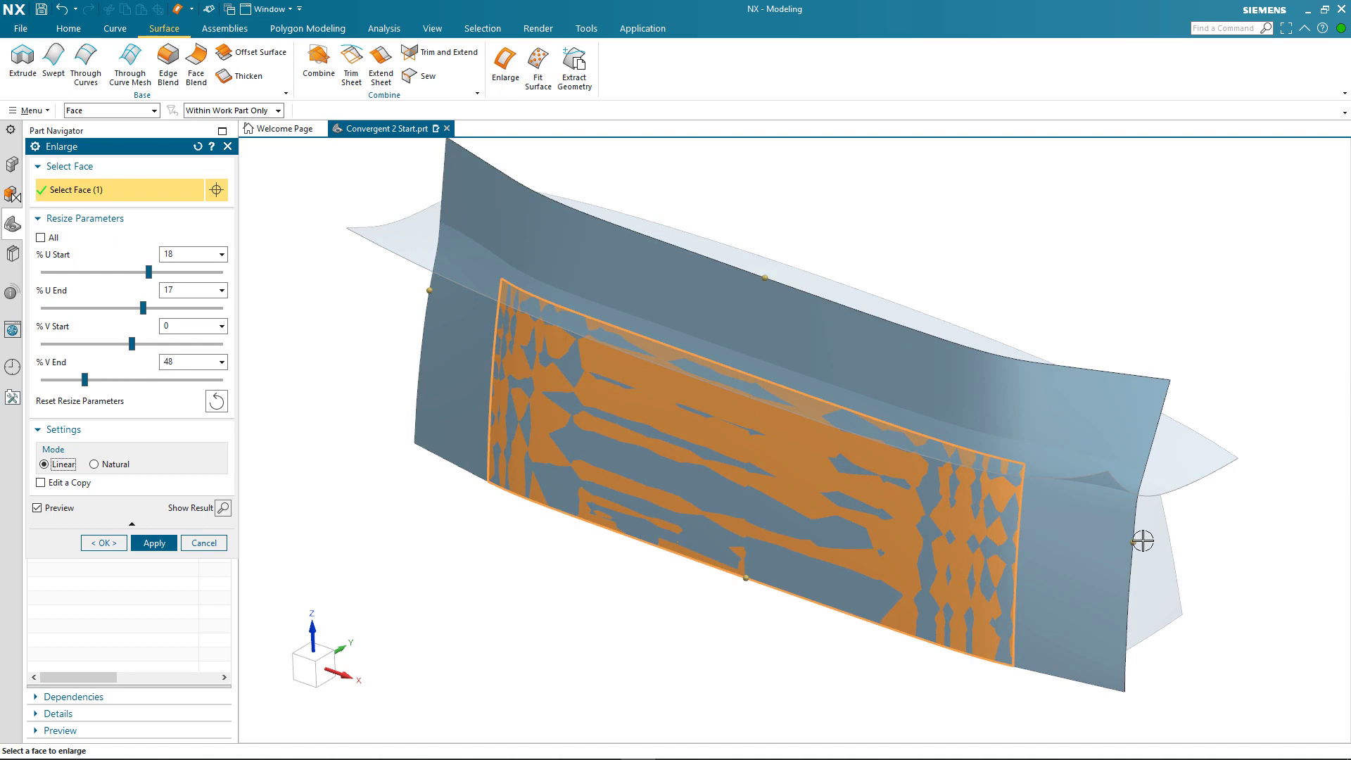
mouse_move(1136, 542)
left_mouse_down()
mouse_move(1101, 546)
mouse_move(1116, 555)
left_mouse_up()
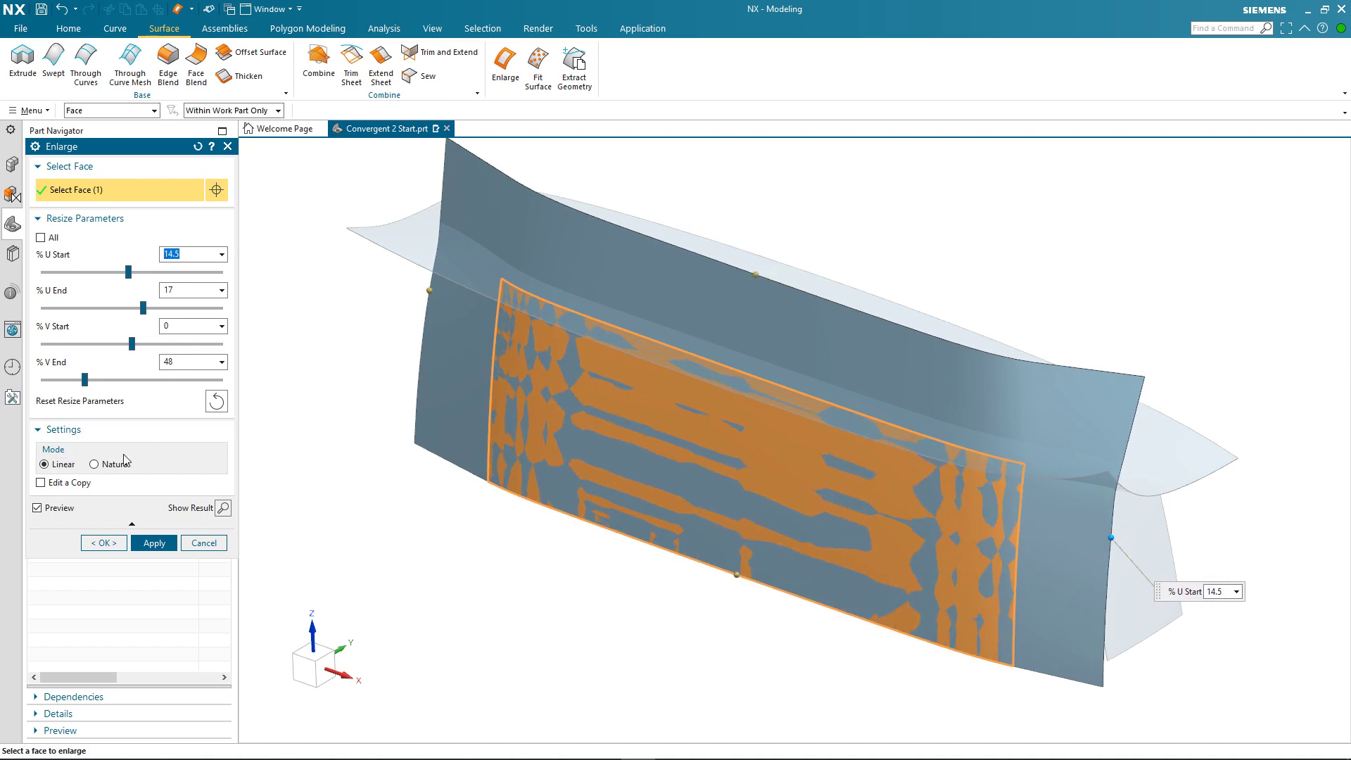
left_click(56, 464)
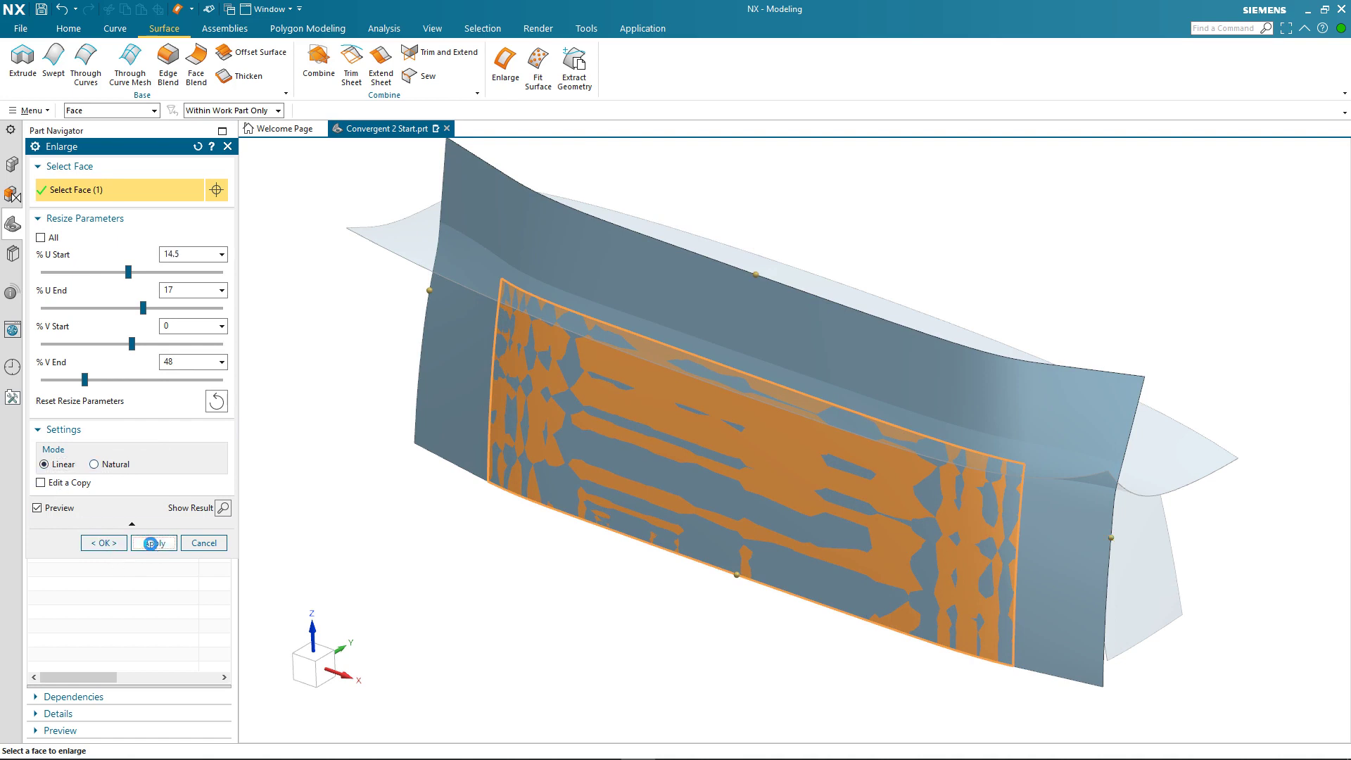
left_click(154, 543)
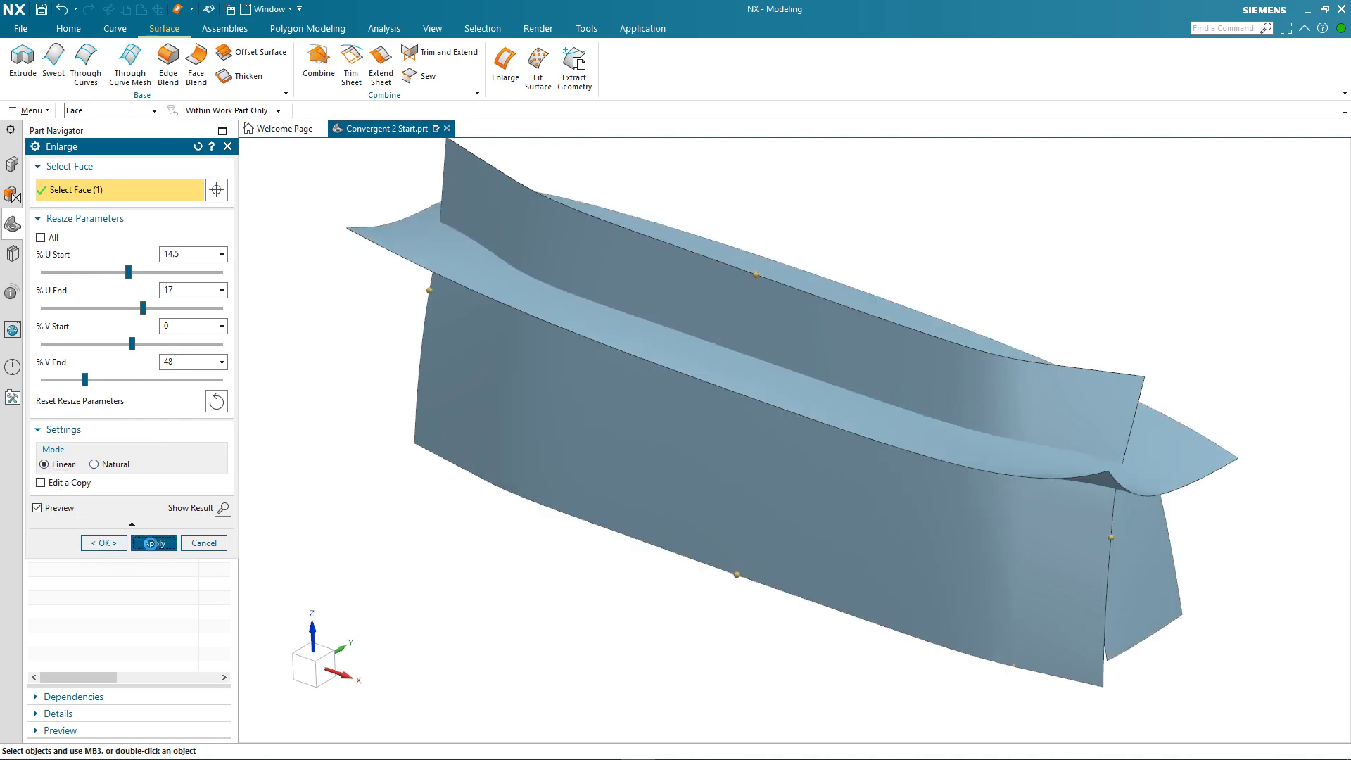
Step: Enlarge the right end sheet by 63% in U and 80% at V Start
left_click(1141, 521)
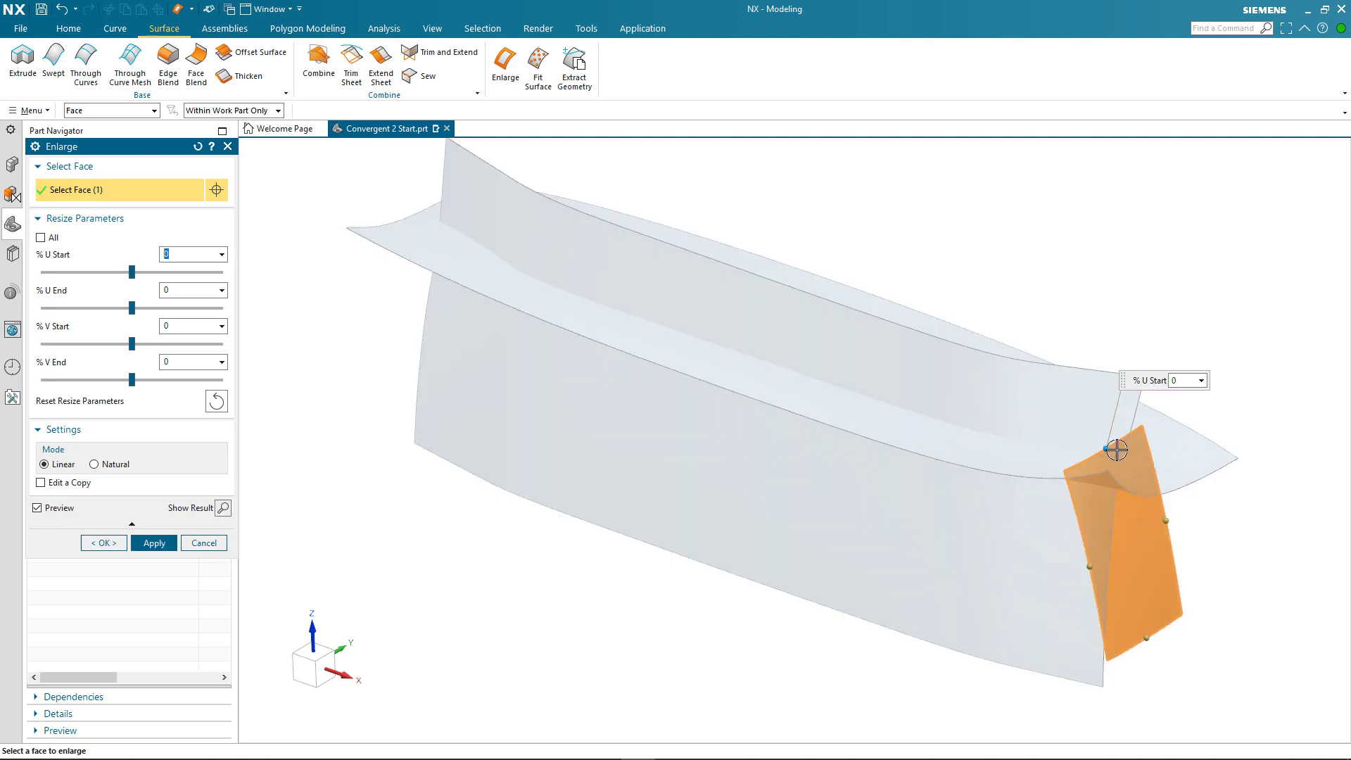
left_click_drag(1107, 446, 1052, 336)
left_click_drag(1071, 504, 1001, 555)
left_click(55, 465)
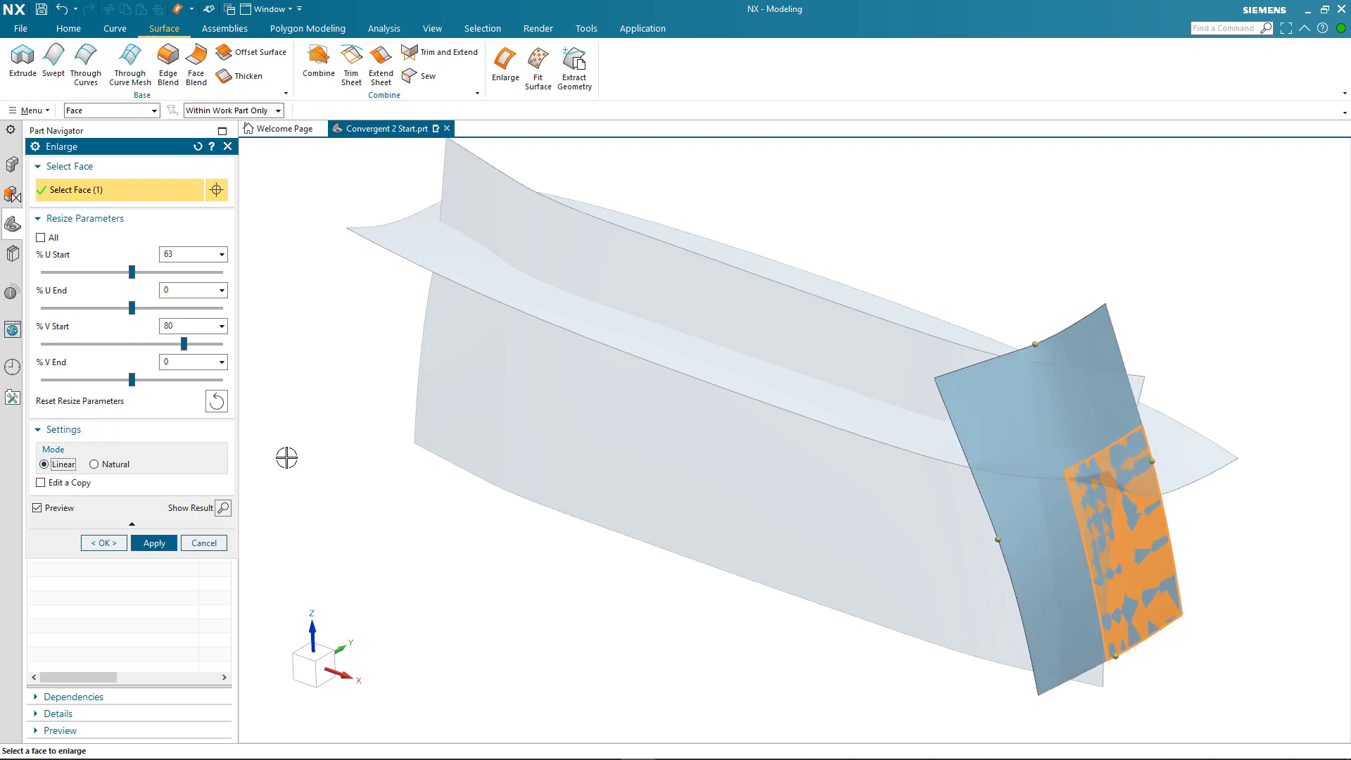
middle_click_drag(341, 443, 247, 507)
left_click(154, 542)
Step: Preview the left flap sheet extended 24% at its U start
left_click(500, 431)
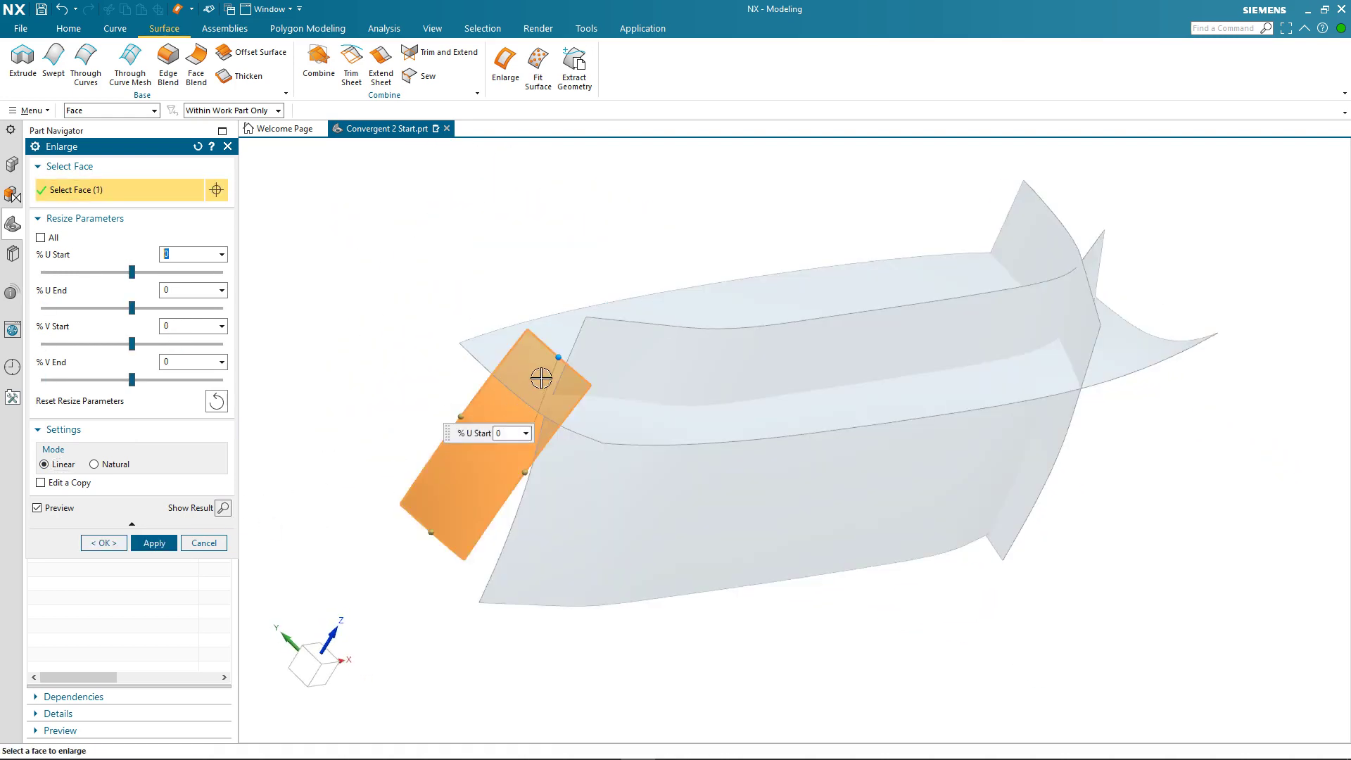
left_click_drag(543, 374, 594, 314)
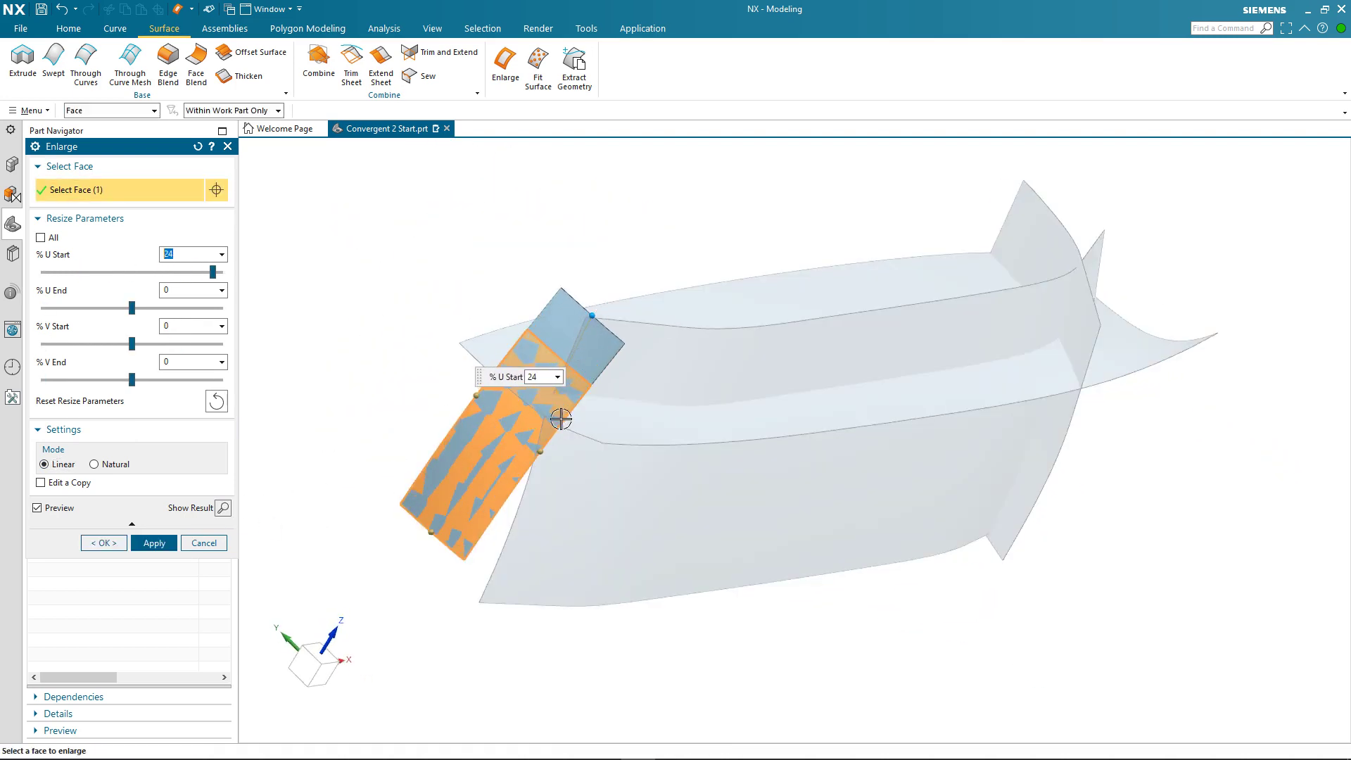
left_click_drag(558, 423, 625, 523)
Step: Commit the left flap enlargement and orbit to inspect the four enlarged sheets
left_click(109, 546)
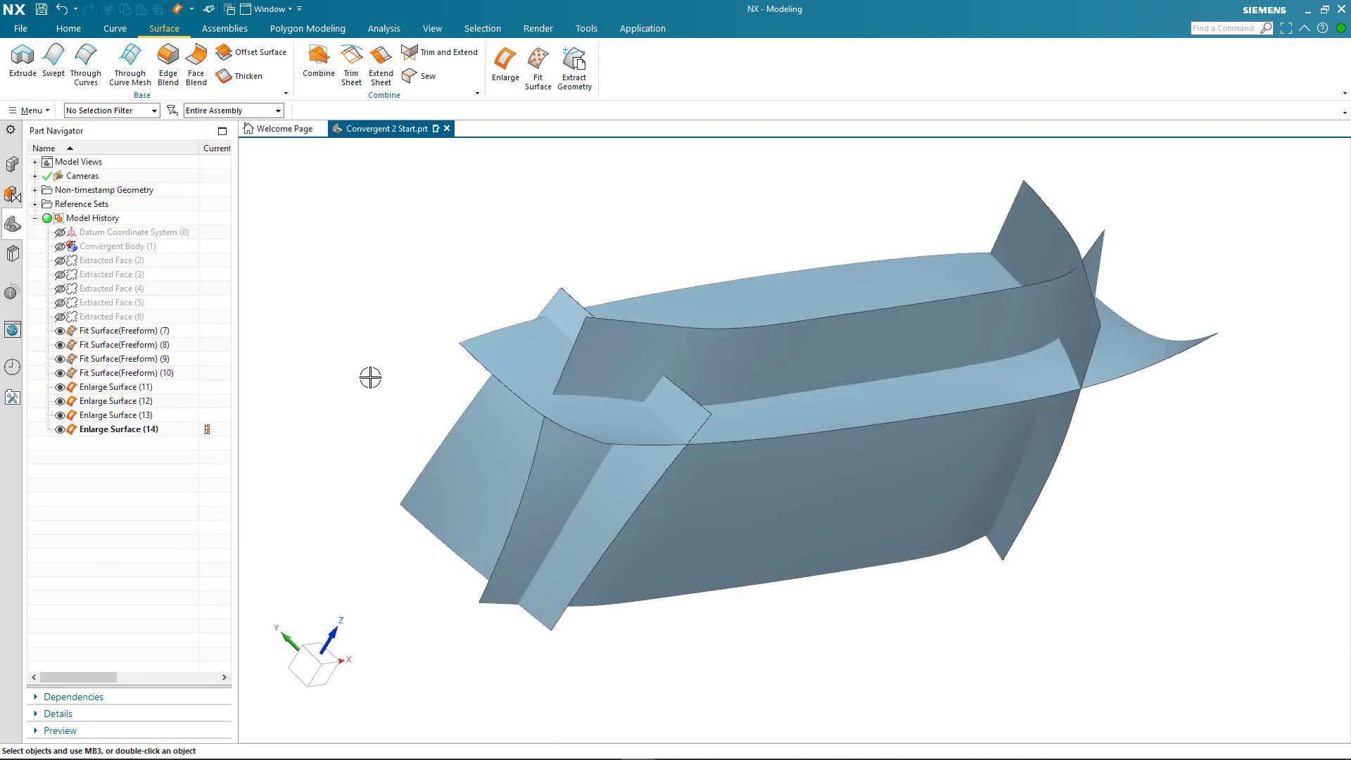
middle_click_drag(425, 446, 314, 407)
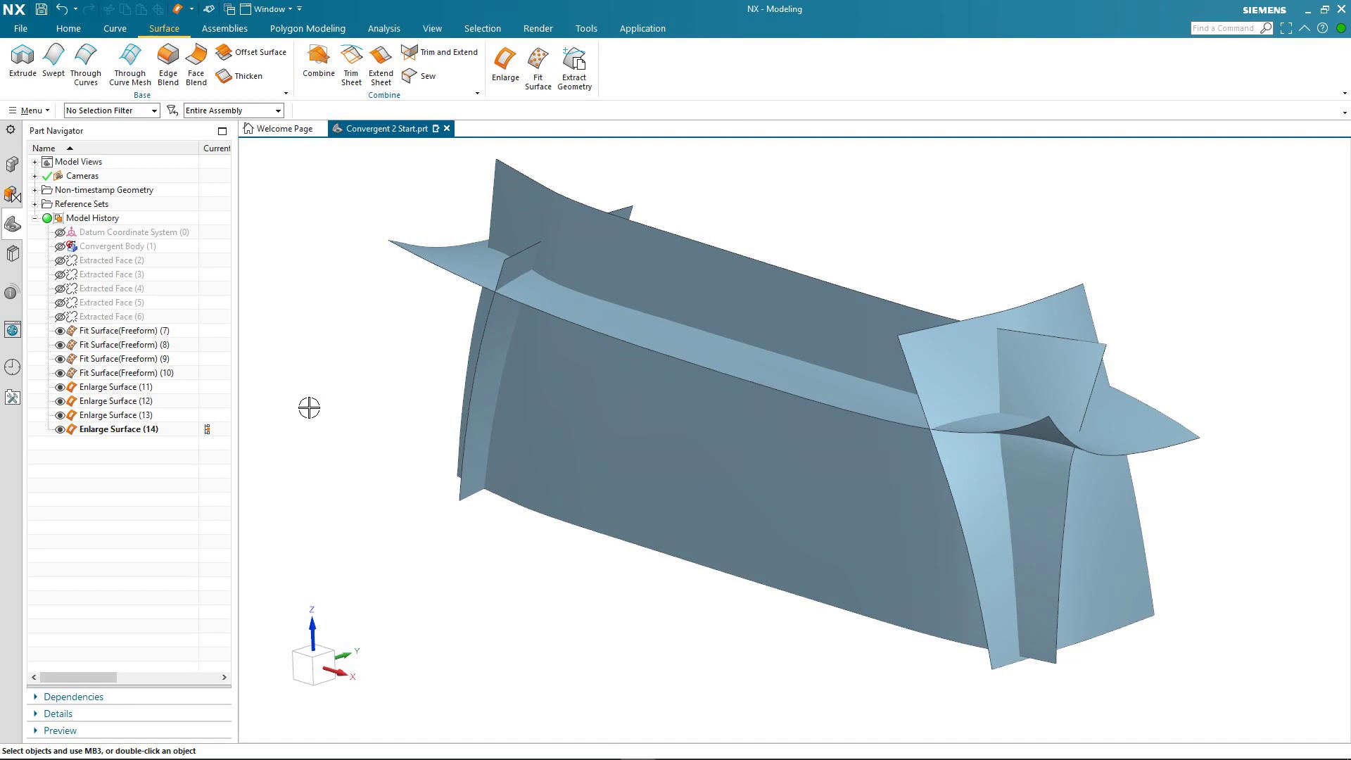
Step: Combine the top sheet, end vertical sheet and two other enlarged sheets into one solid
left_click(320, 66)
middle_click_drag(325, 362, 300, 359)
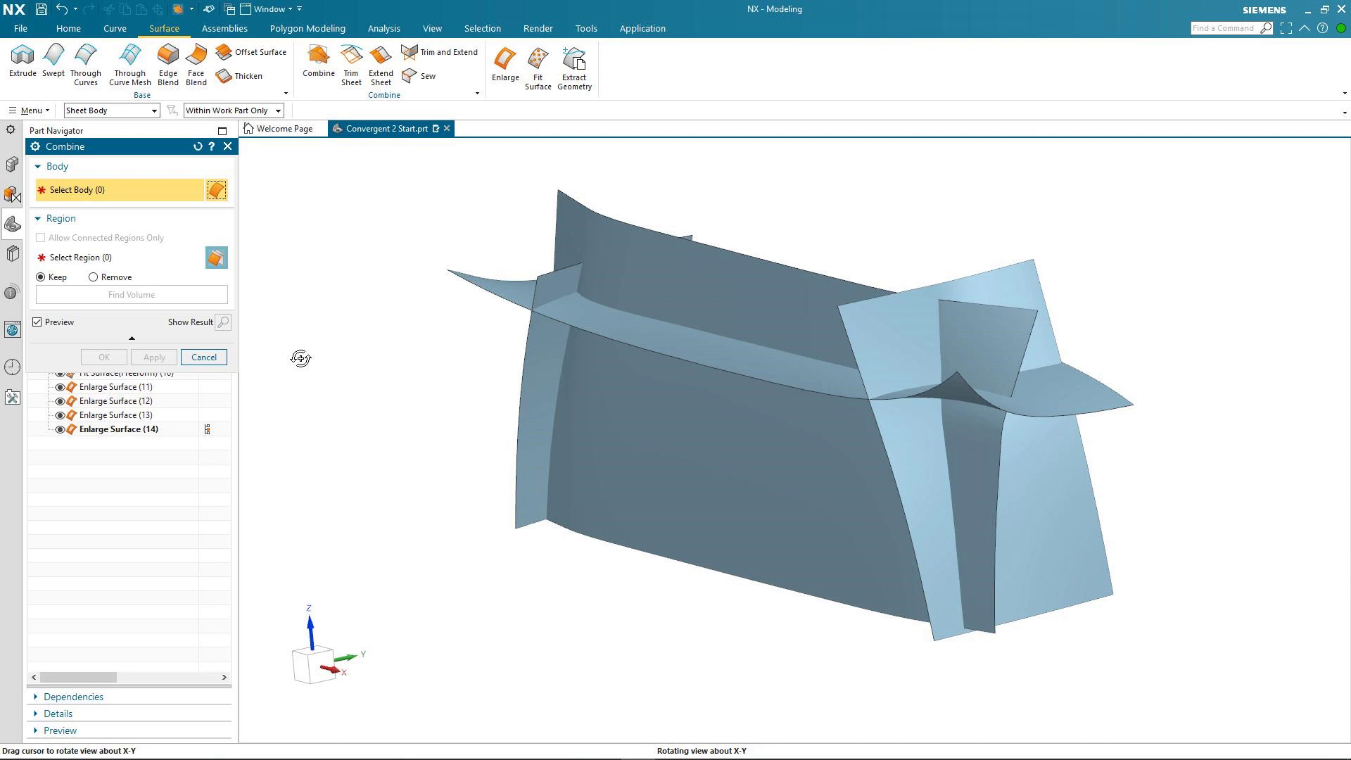
middle_click_drag(301, 358, 295, 367)
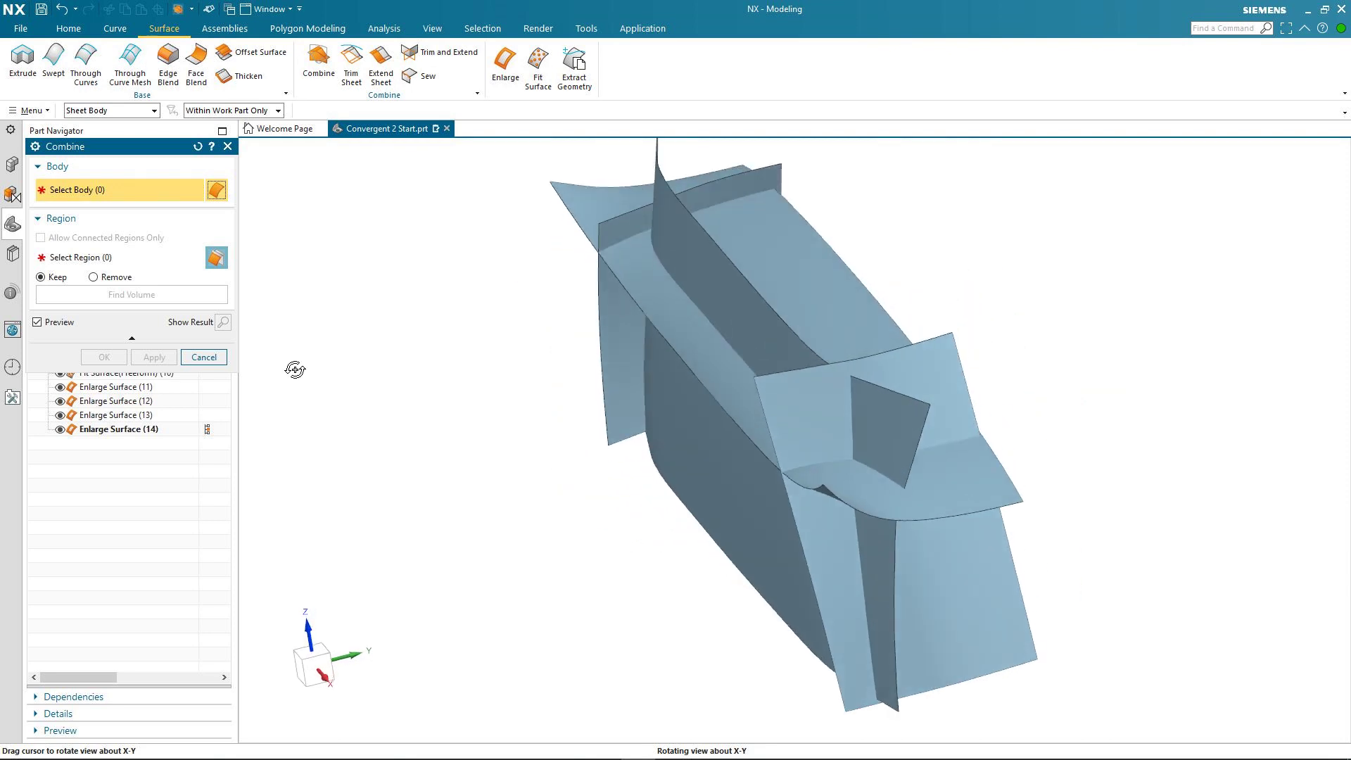
left_click(782, 284)
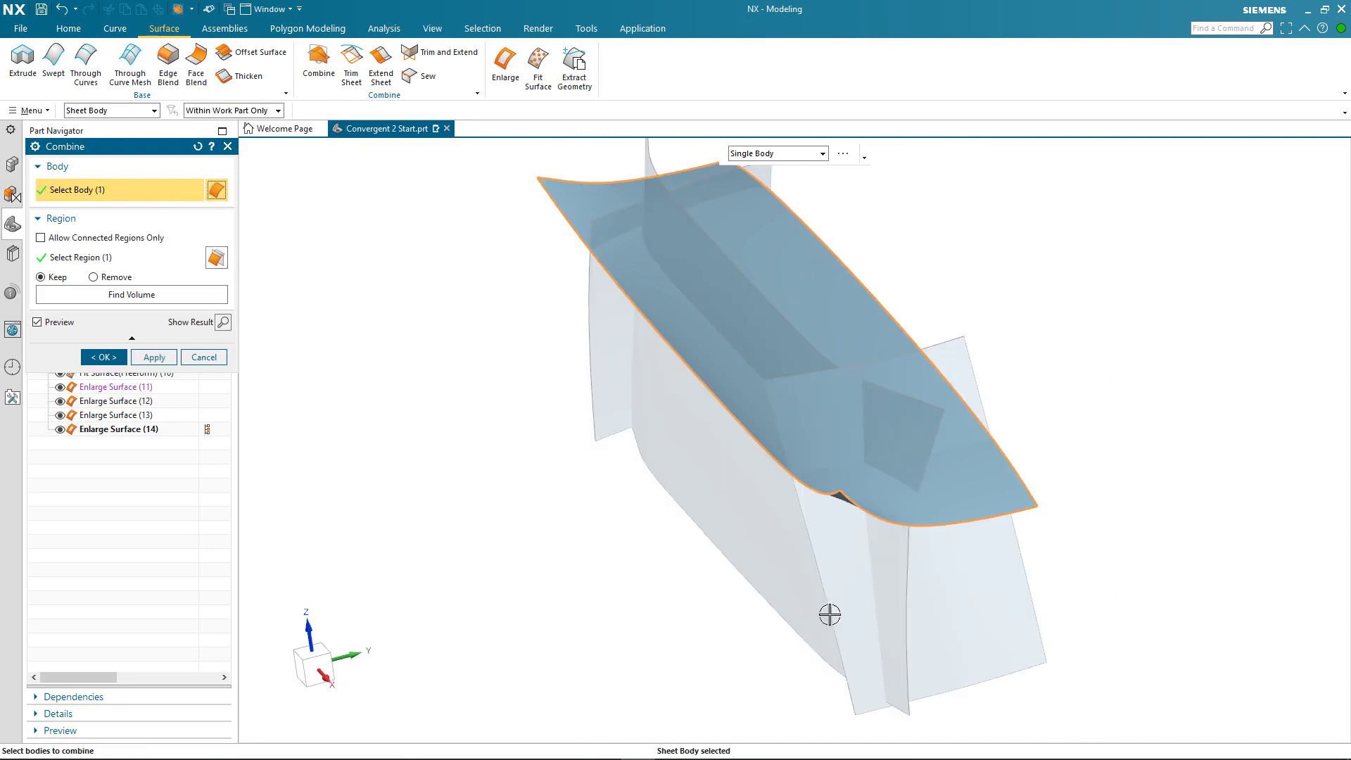
left_click(983, 564)
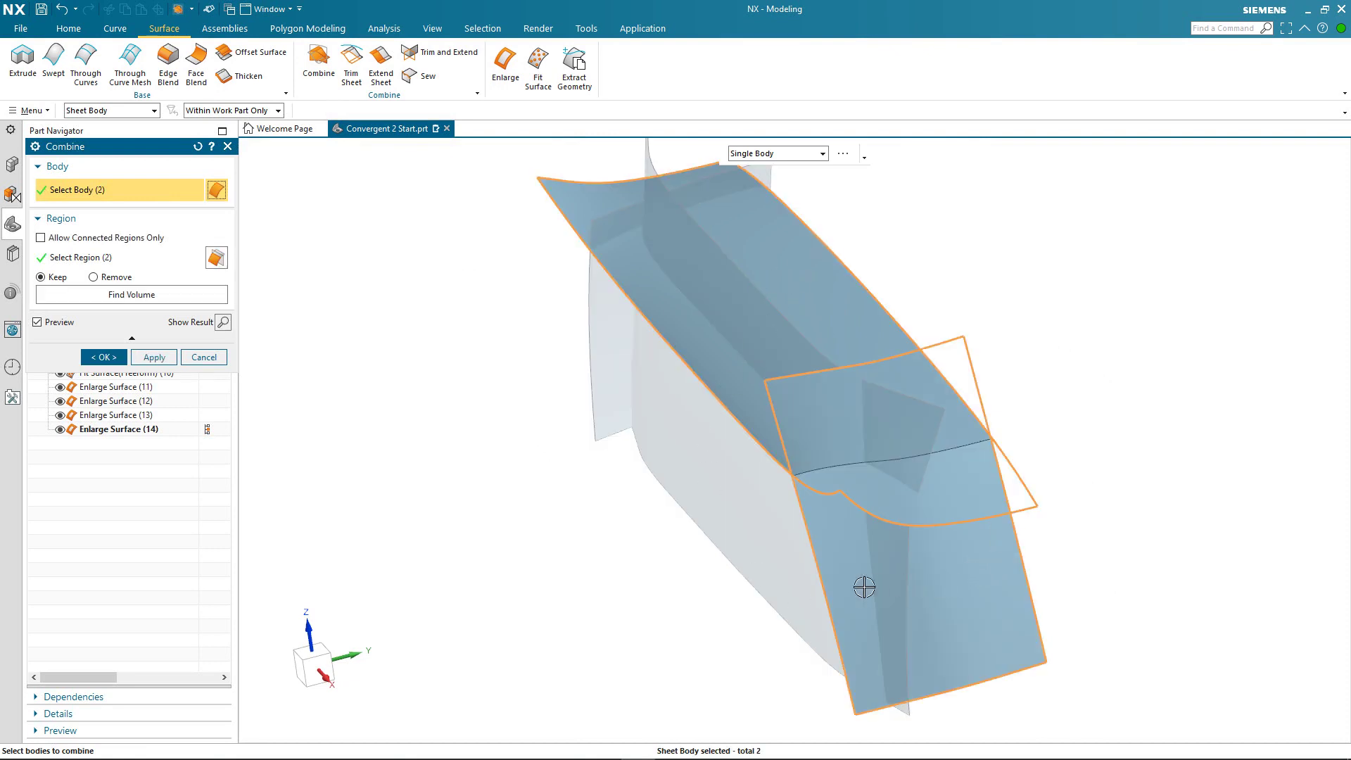
left_click(766, 524)
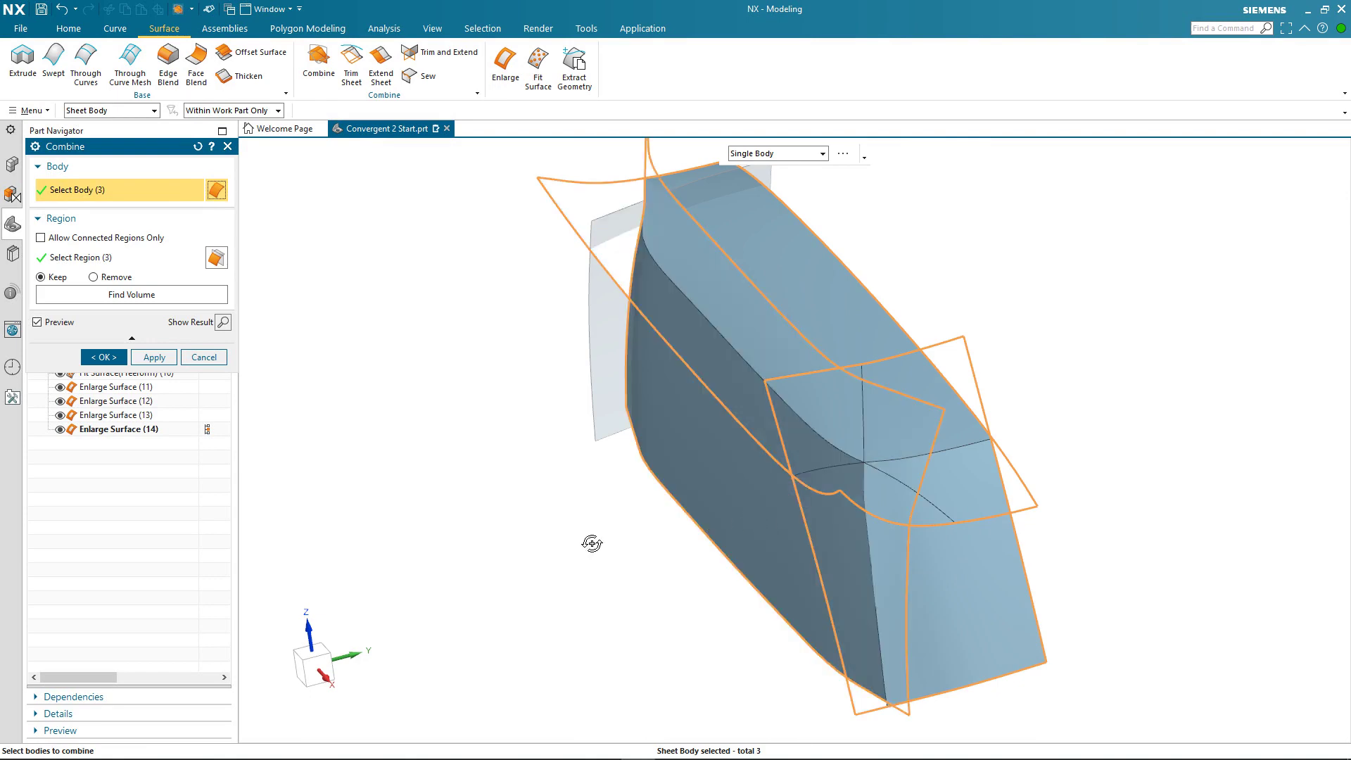
mouse_move(602, 540)
middle_mouse_down()
mouse_move(714, 537)
mouse_move(717, 567)
mouse_move(612, 549)
middle_mouse_up()
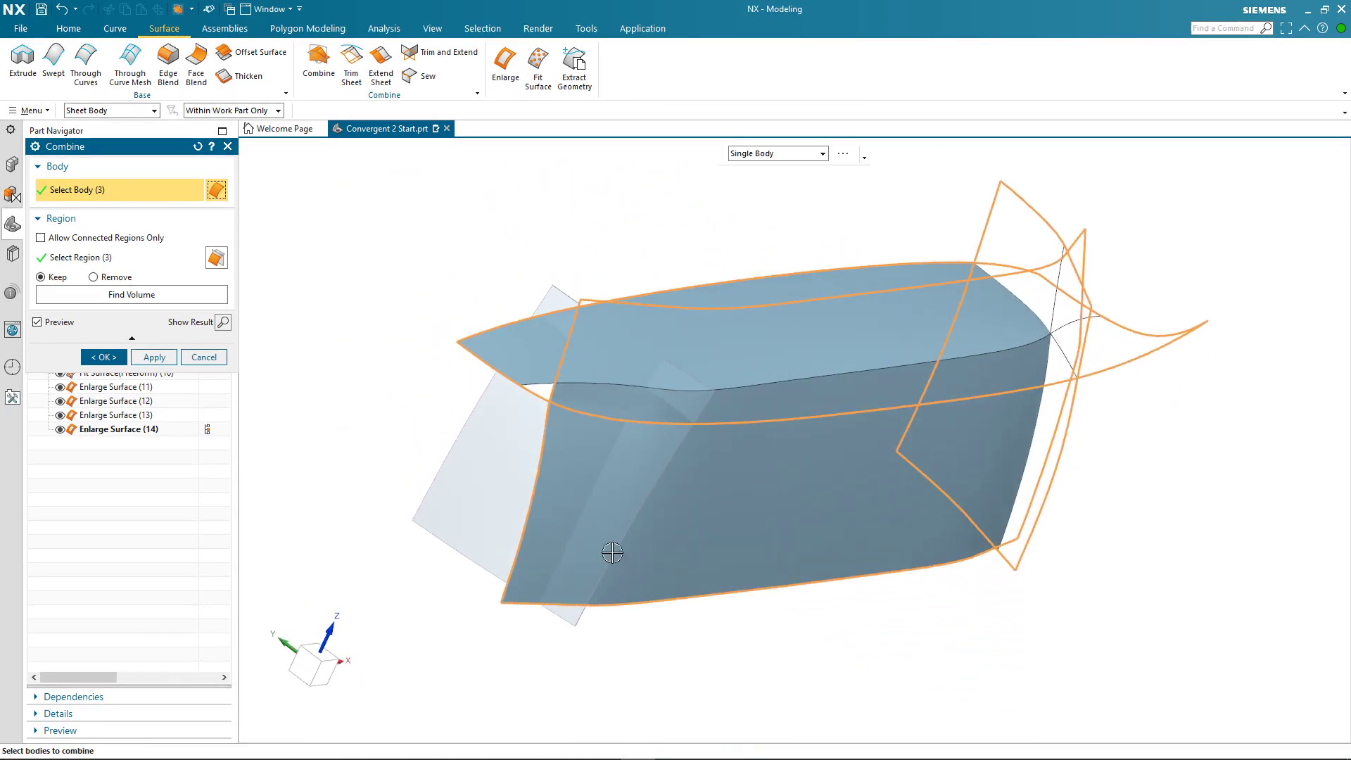
left_click(510, 475)
middle_click_drag(621, 666, 519, 642)
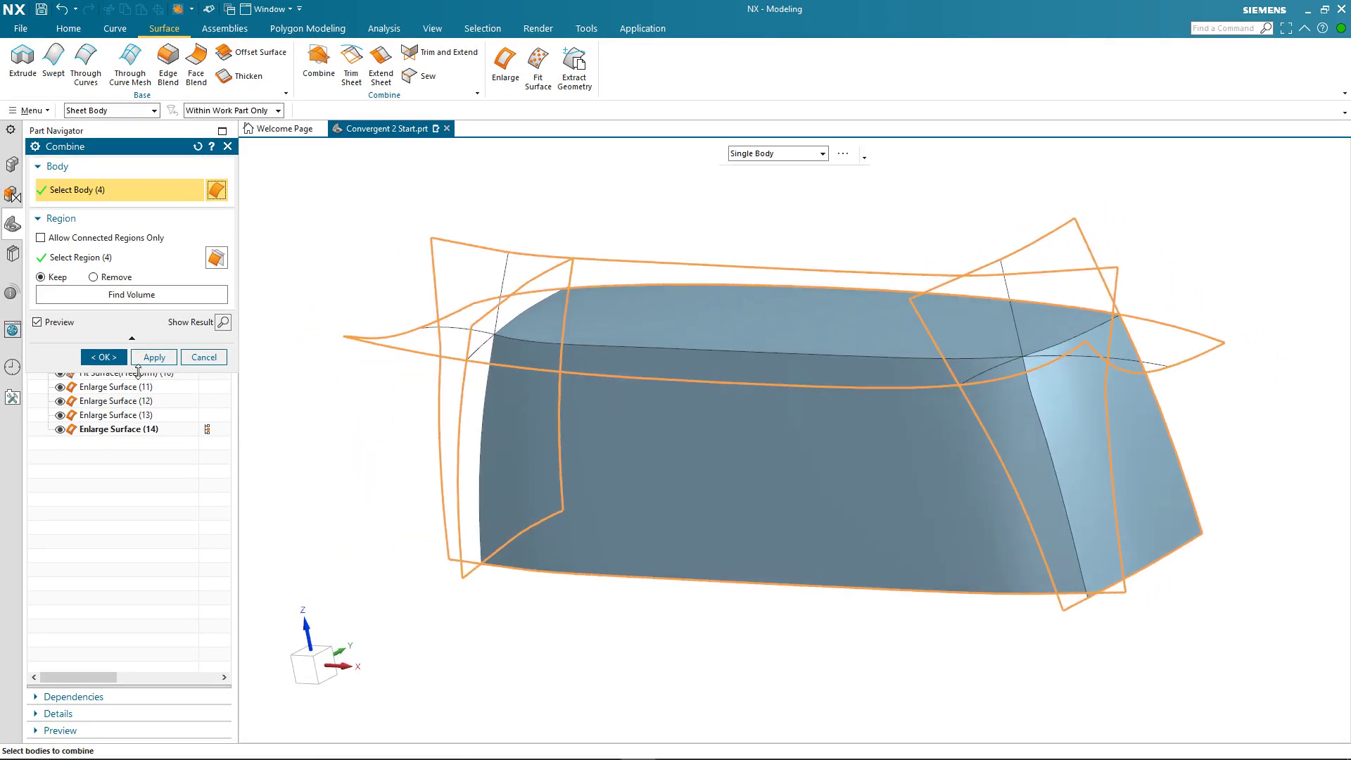
left_click(116, 358)
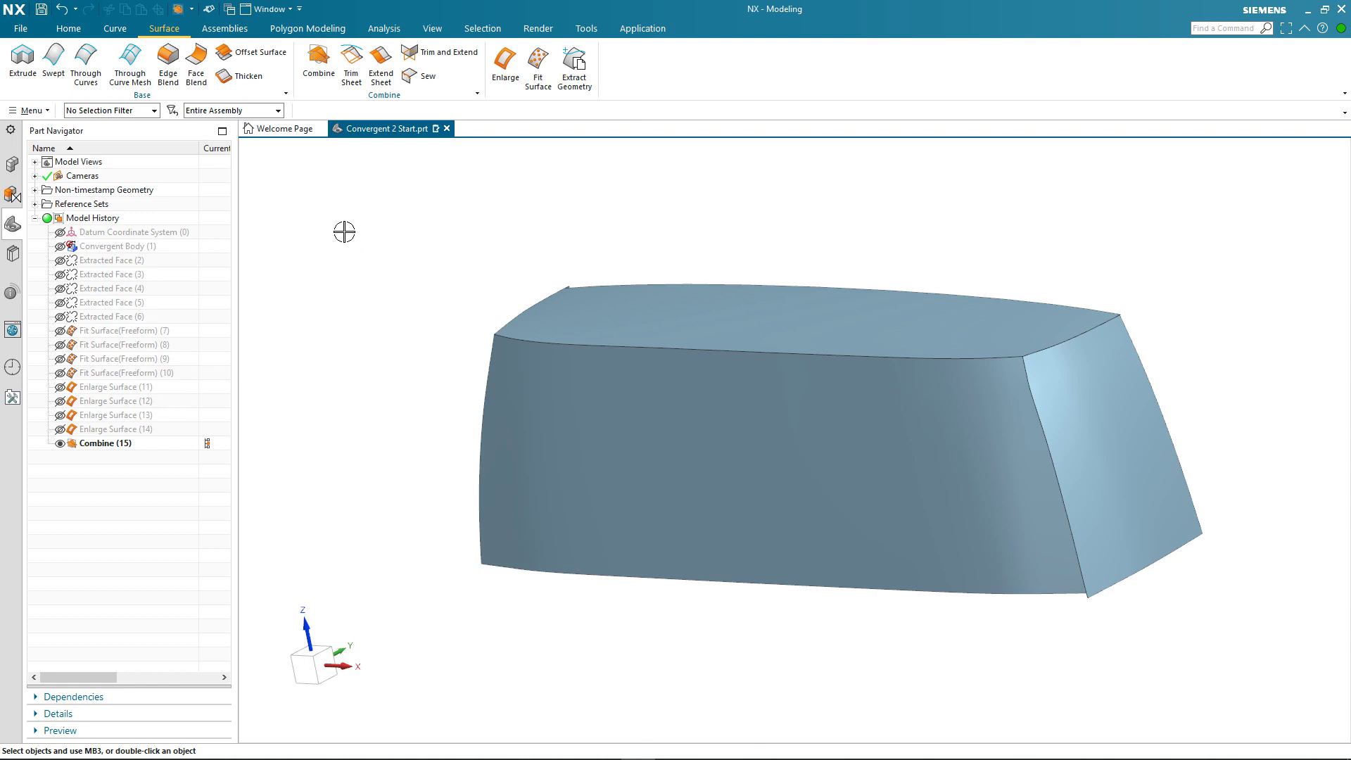
Step: Start a Face Blend with the Constant width method and an initial width of 250
left_click(196, 63)
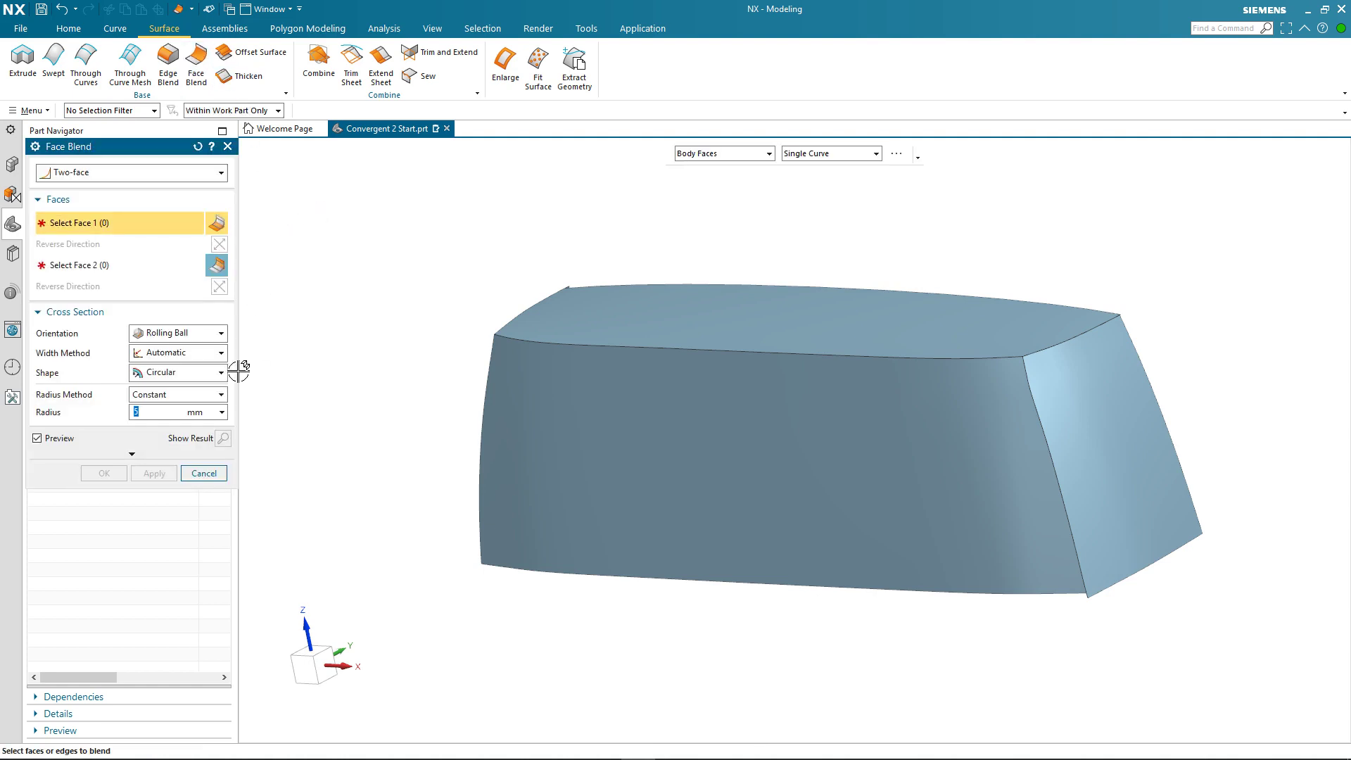
left_click(219, 354)
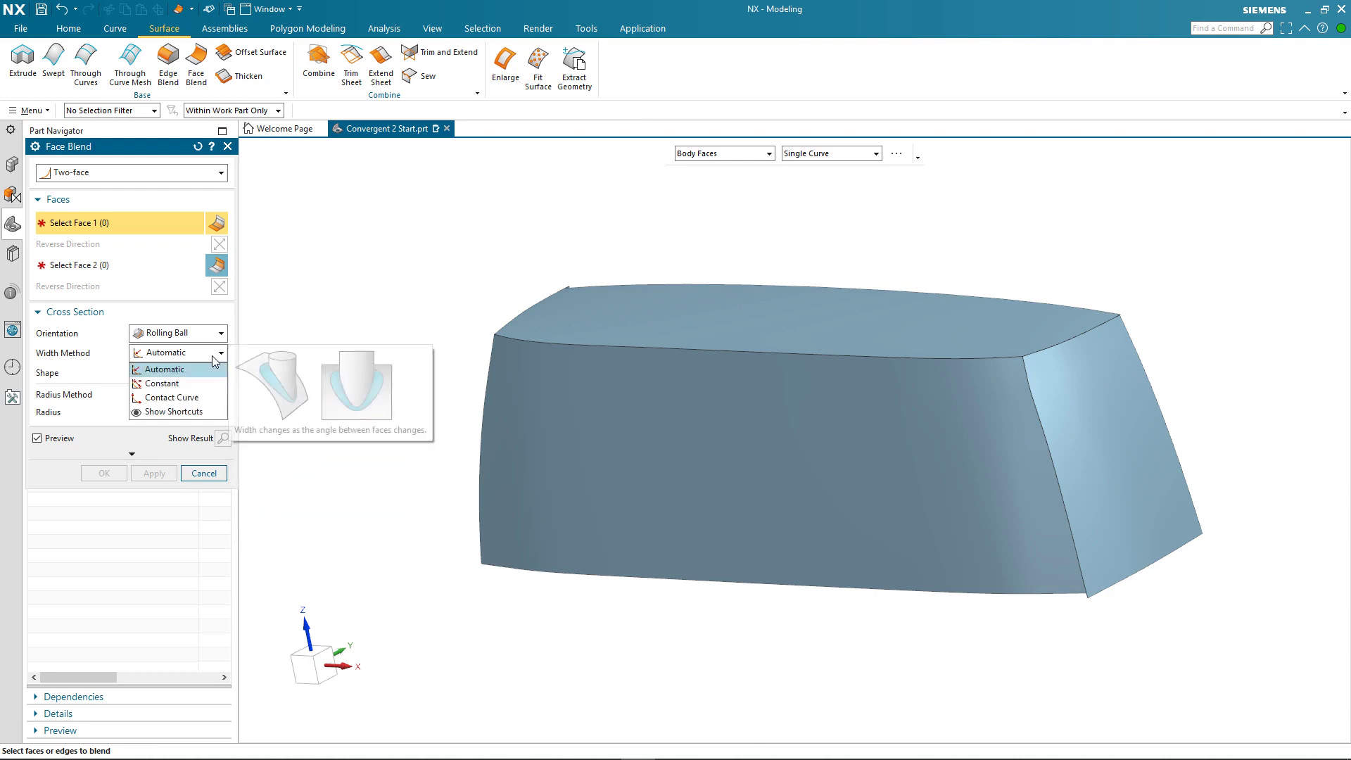
left_click(188, 383)
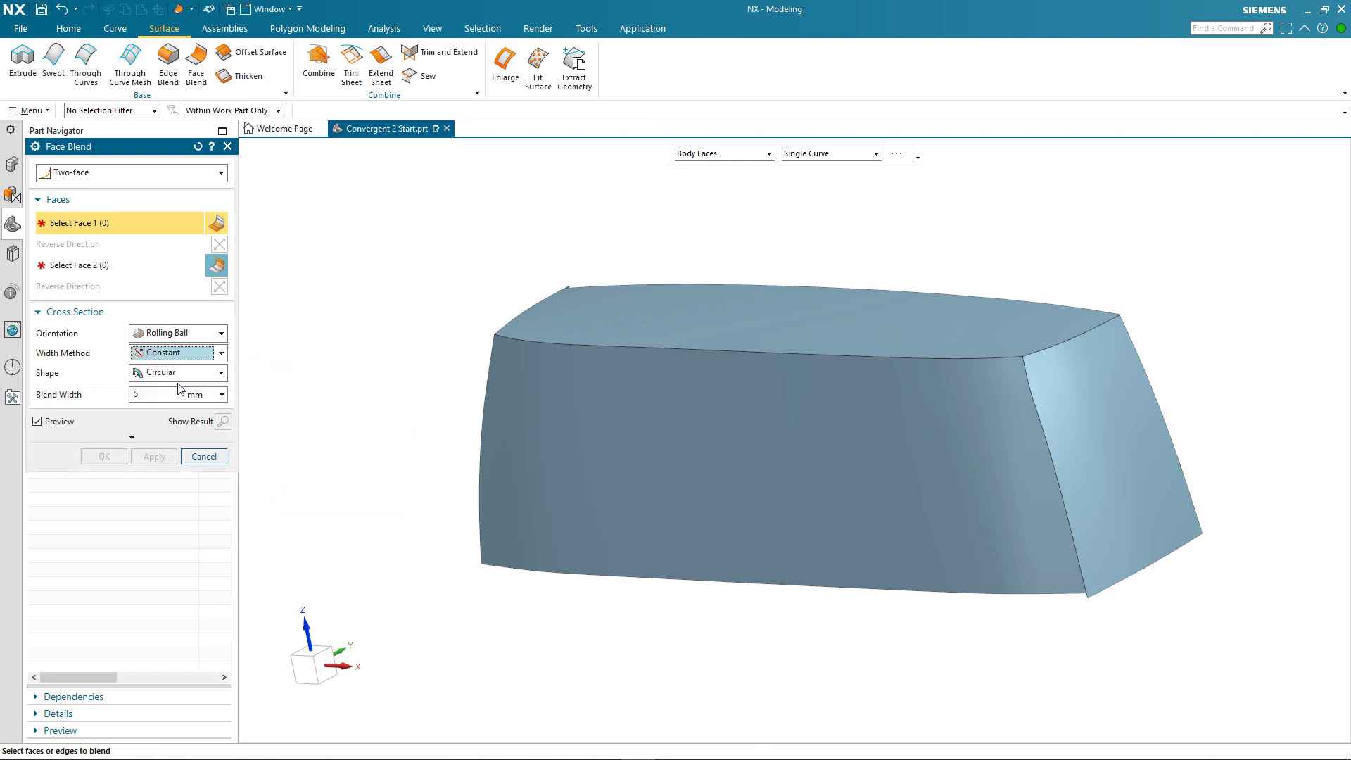
left_click(160, 399)
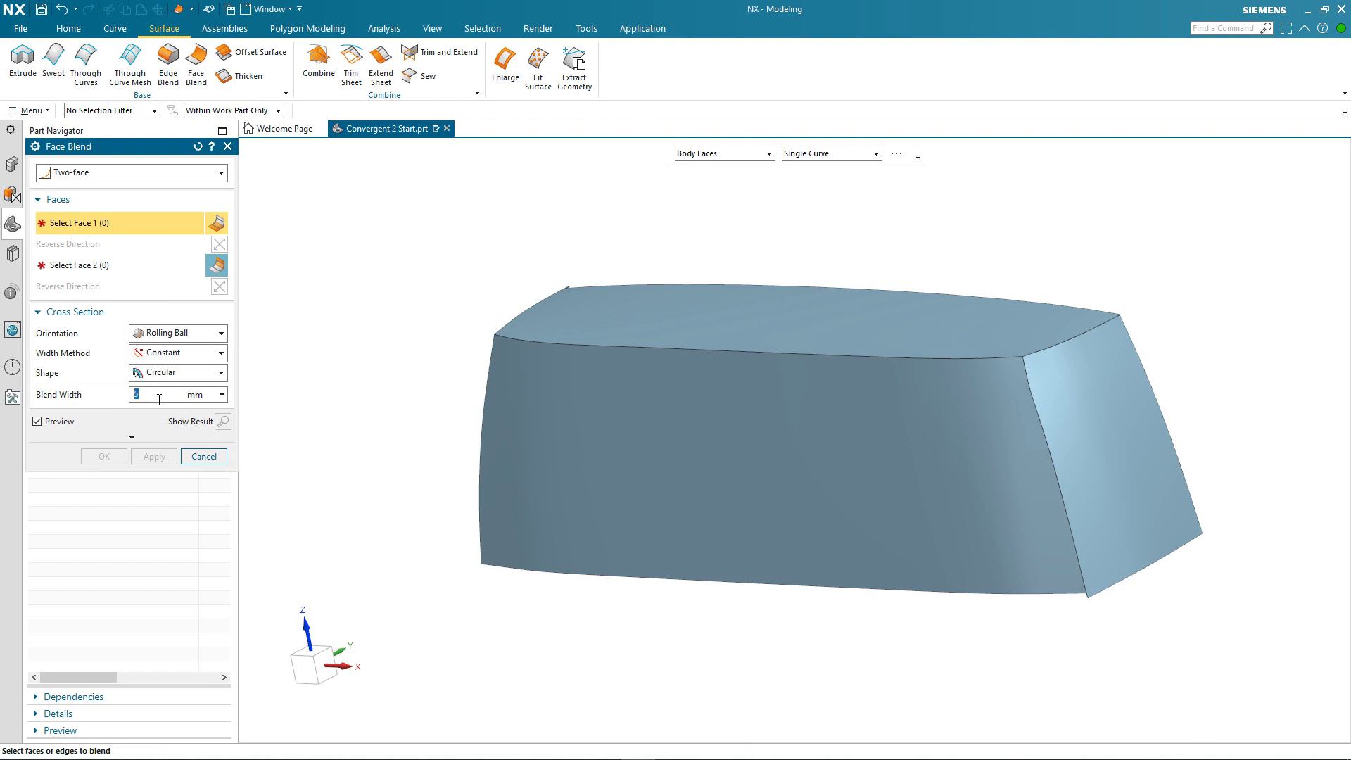
type("250")
key("Return")
Step: Blend the front face to the right side face at 300 mm width using single-face selection
left_click(1003, 441)
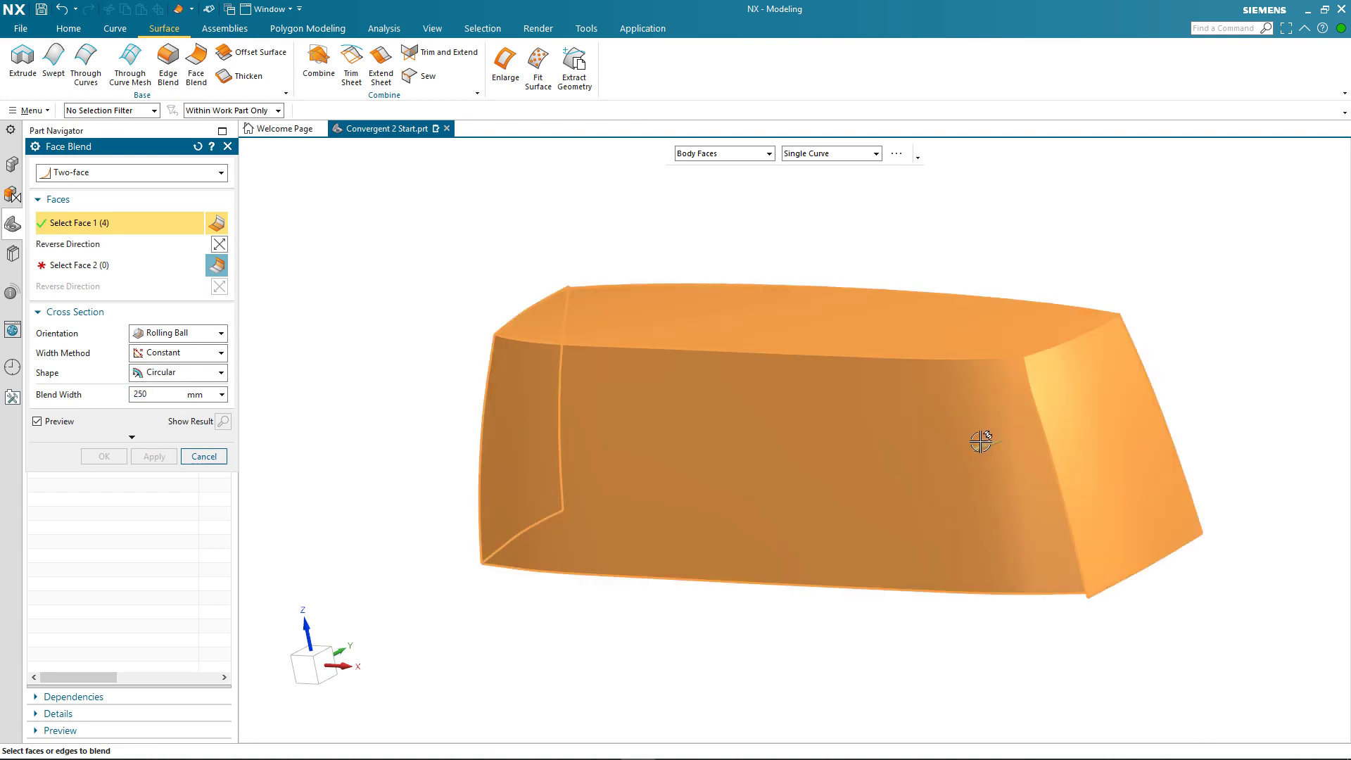
left_click(979, 445, "shift")
left_click(744, 159)
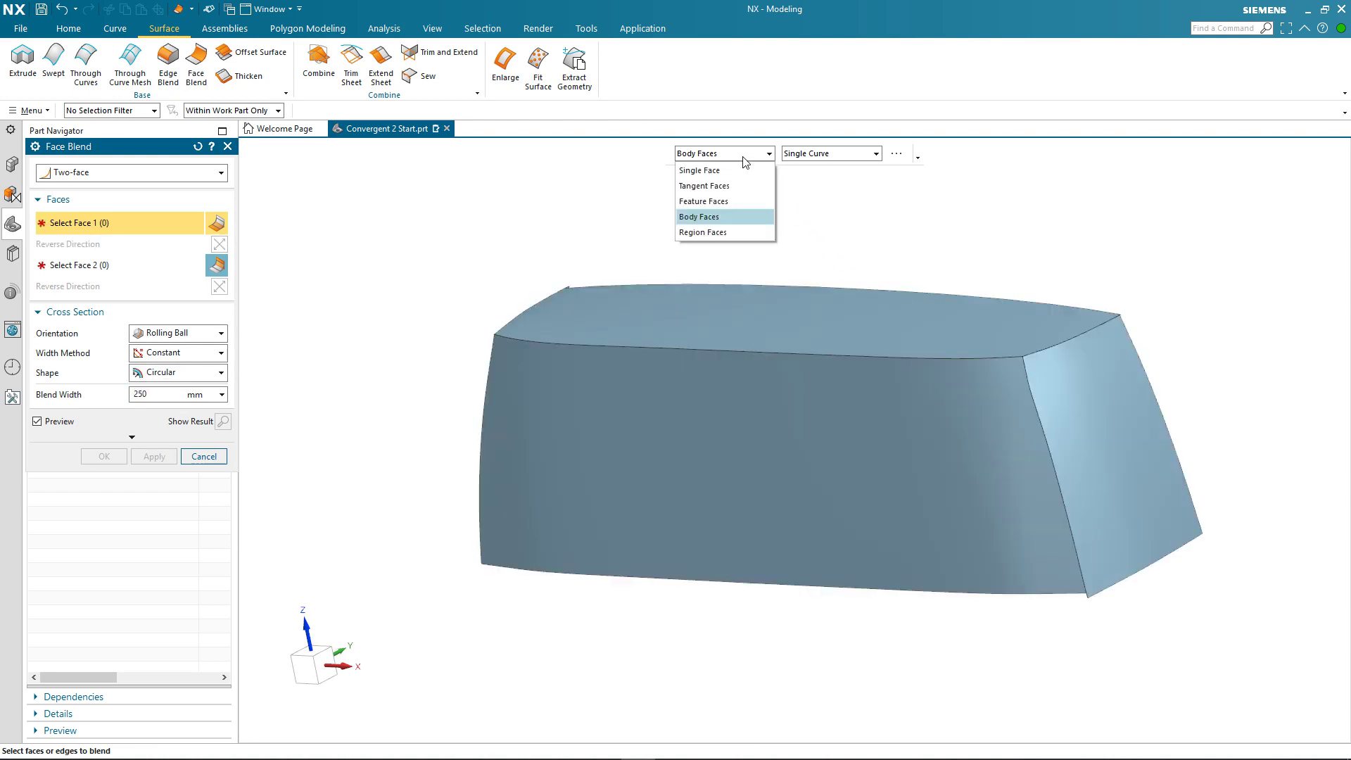
left_click(726, 171)
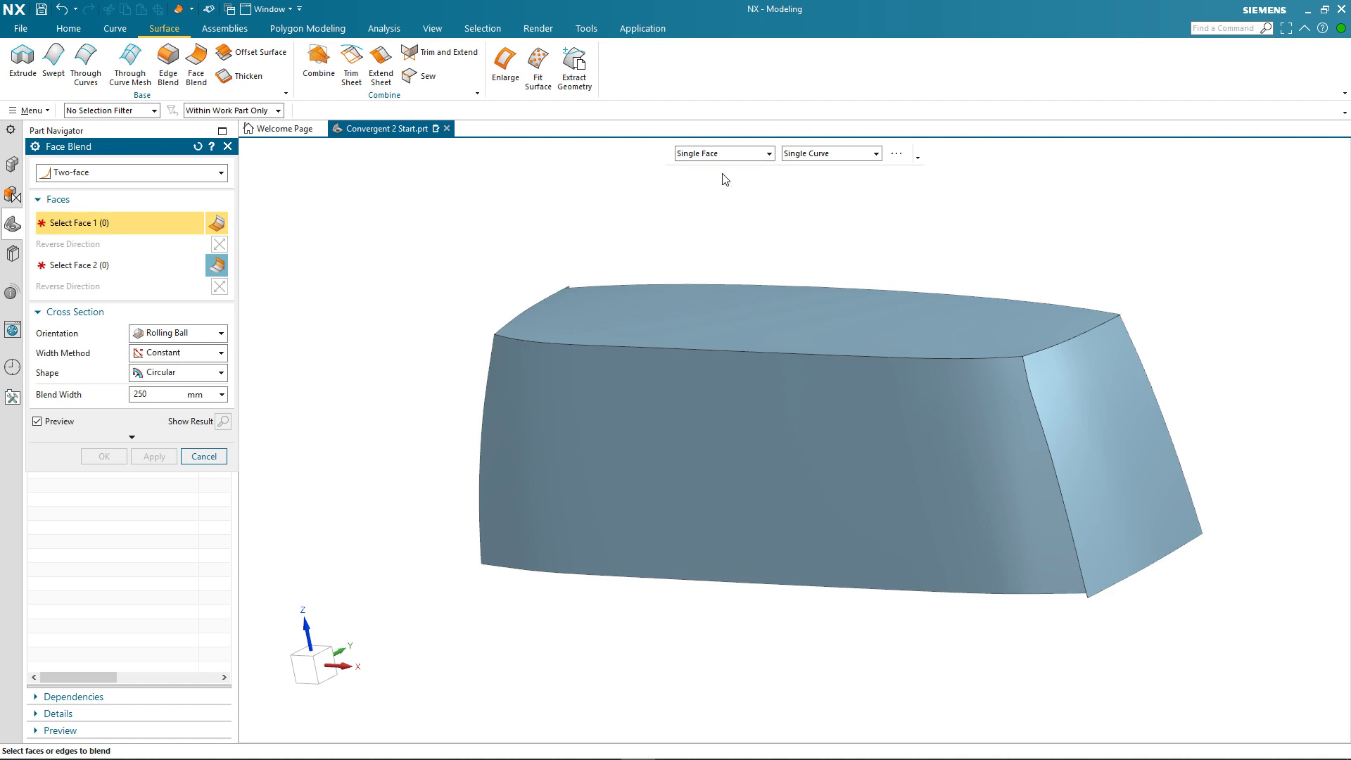
left_click(988, 455)
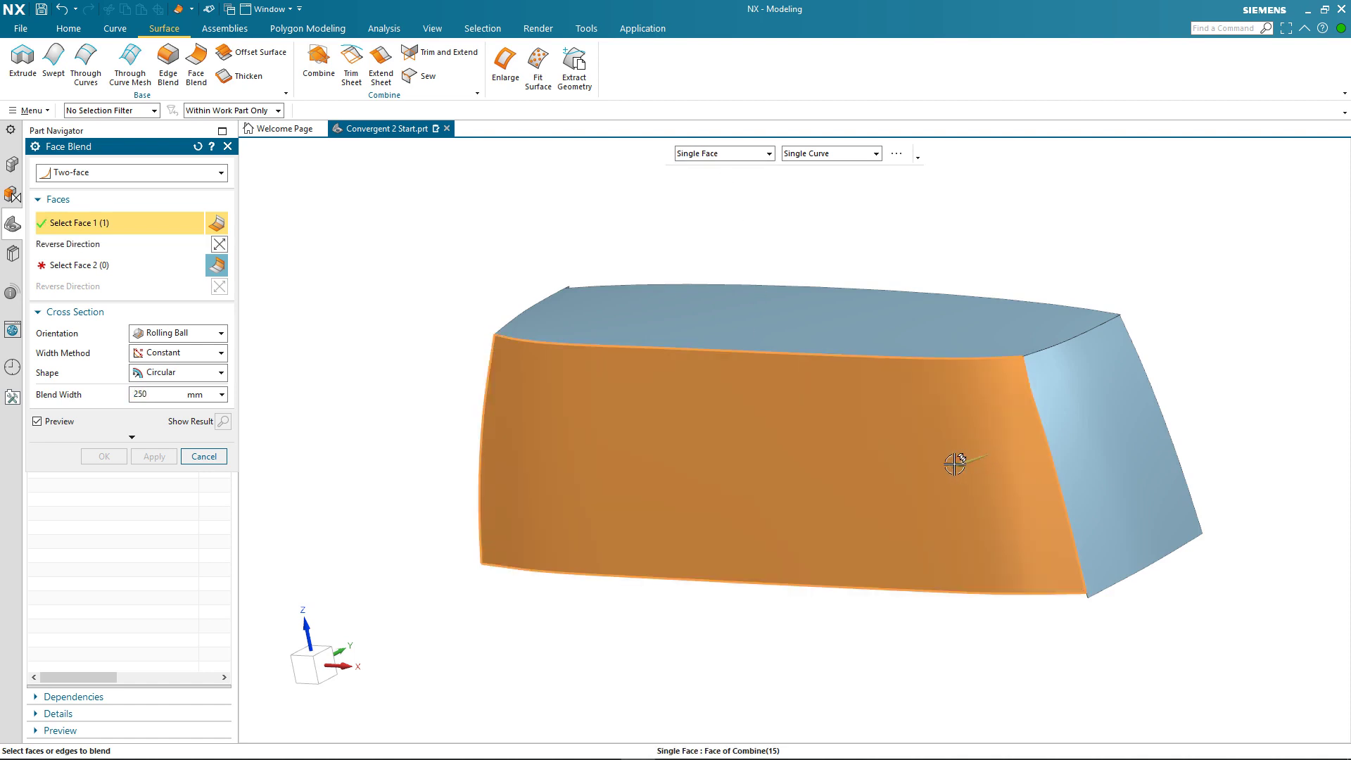
middle_click(961, 458)
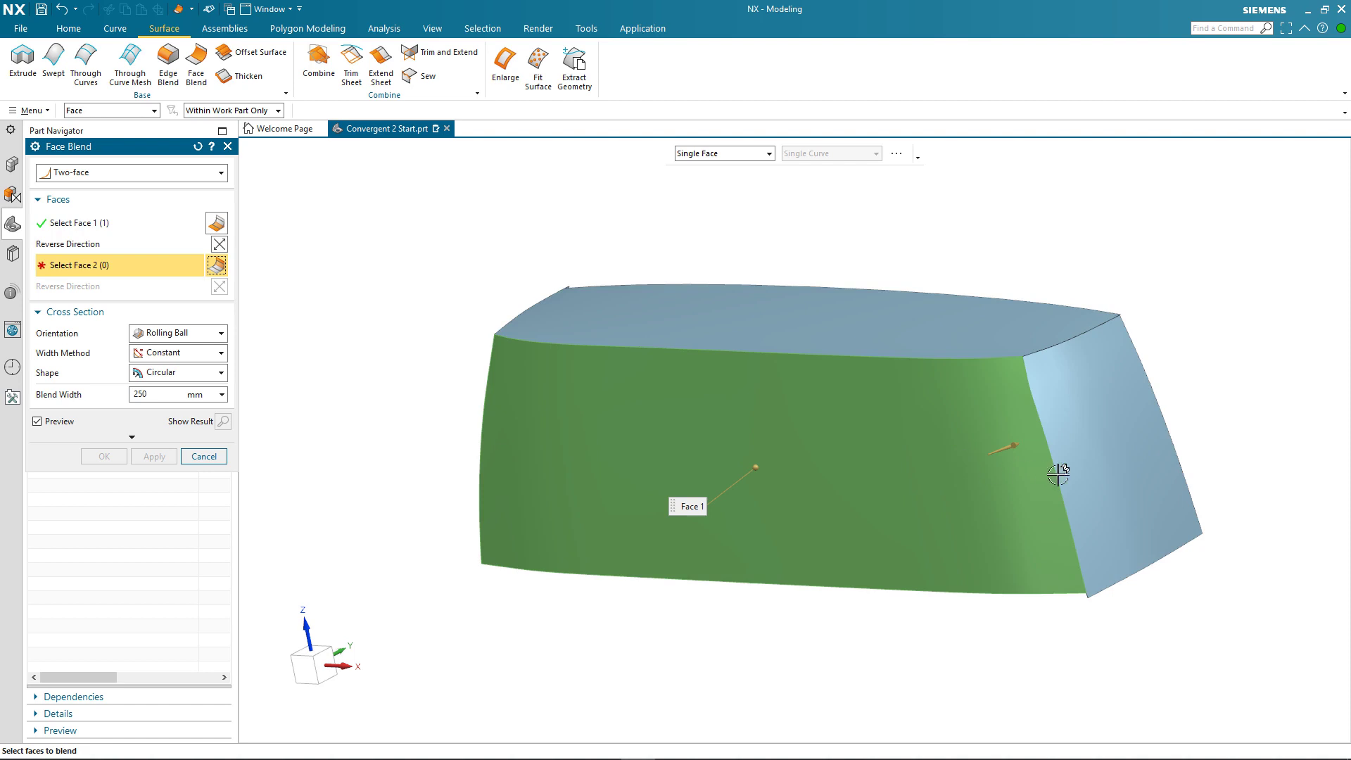
left_click(1094, 453)
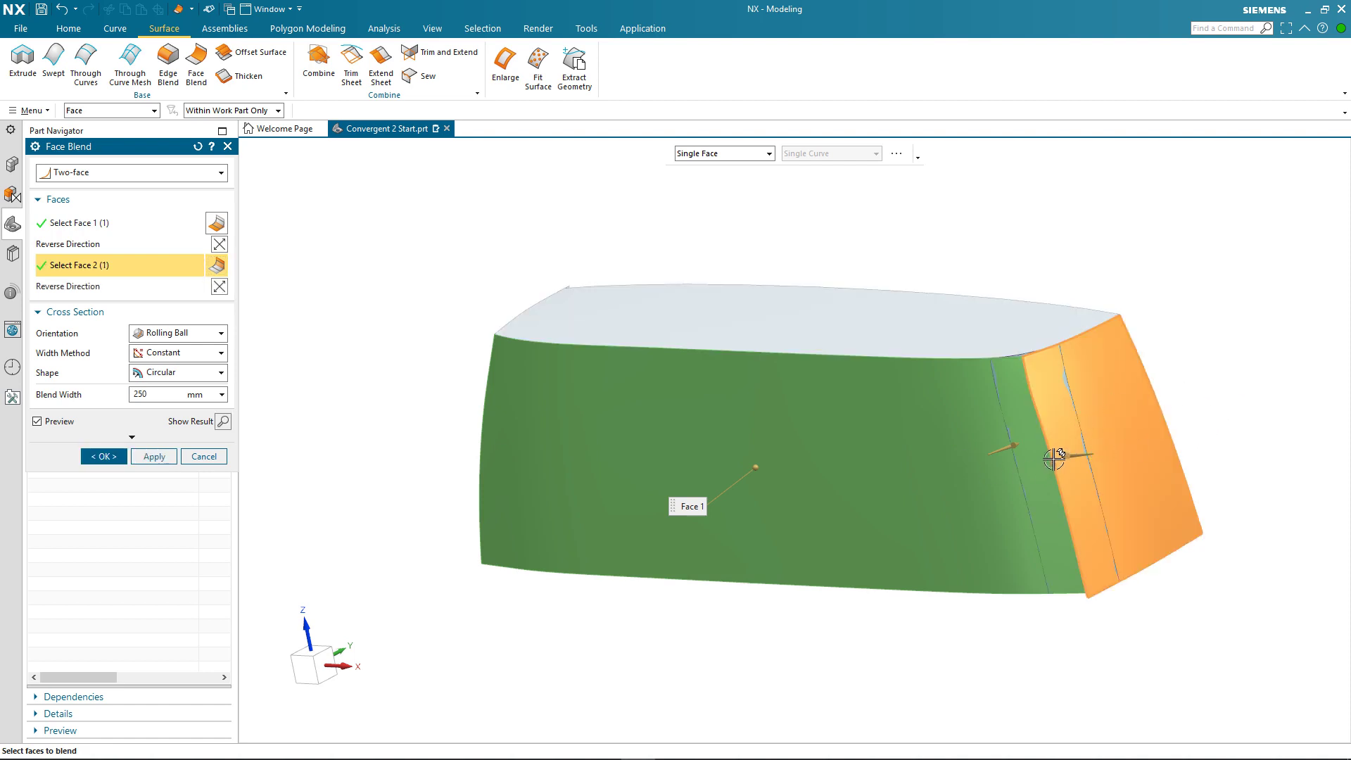
left_click_drag(1053, 456, 1052, 464)
key("Return")
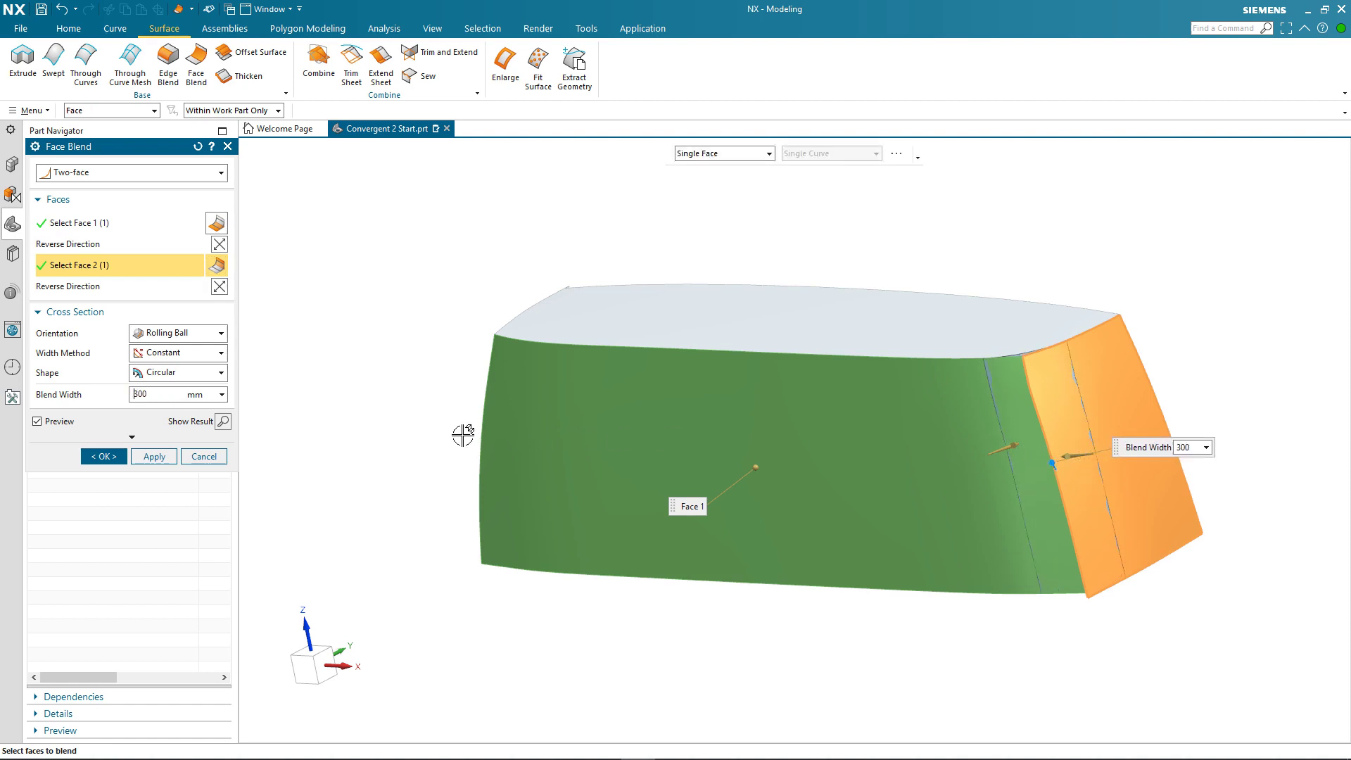
left_click(162, 456)
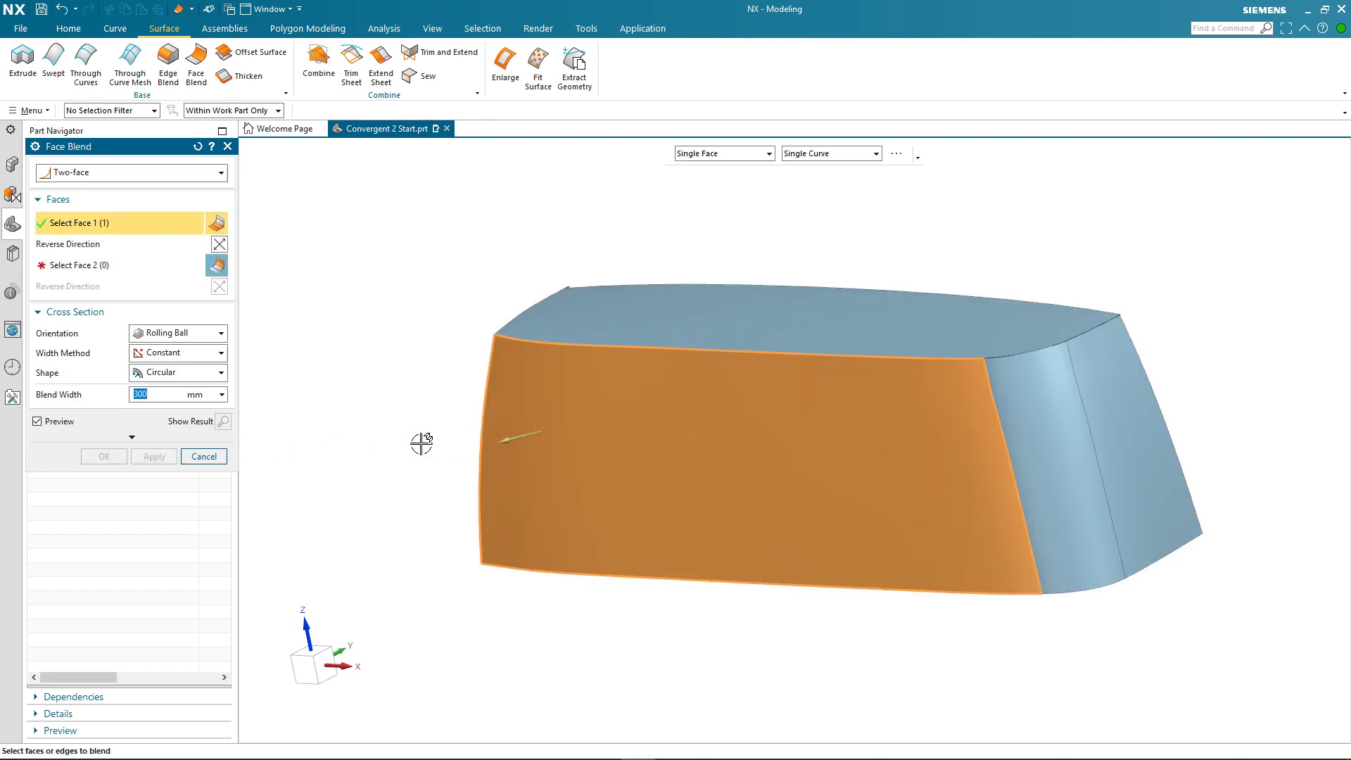
Step: Blend the front face to the left side face with the same 300 mm width
mouse_move(446, 443)
middle_mouse_down()
mouse_move(434, 441)
mouse_move(476, 446)
mouse_move(443, 454)
middle_mouse_up()
middle_click(340, 405)
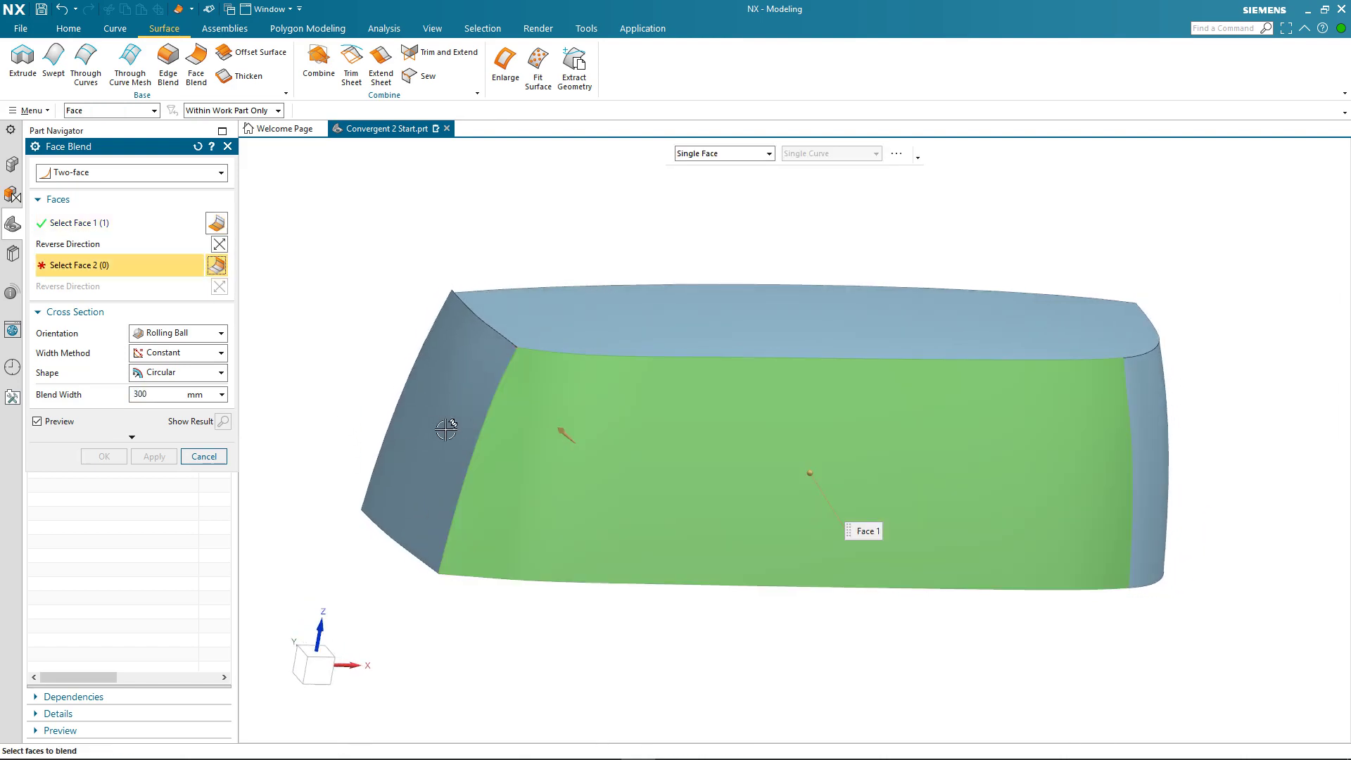
left_click(406, 437)
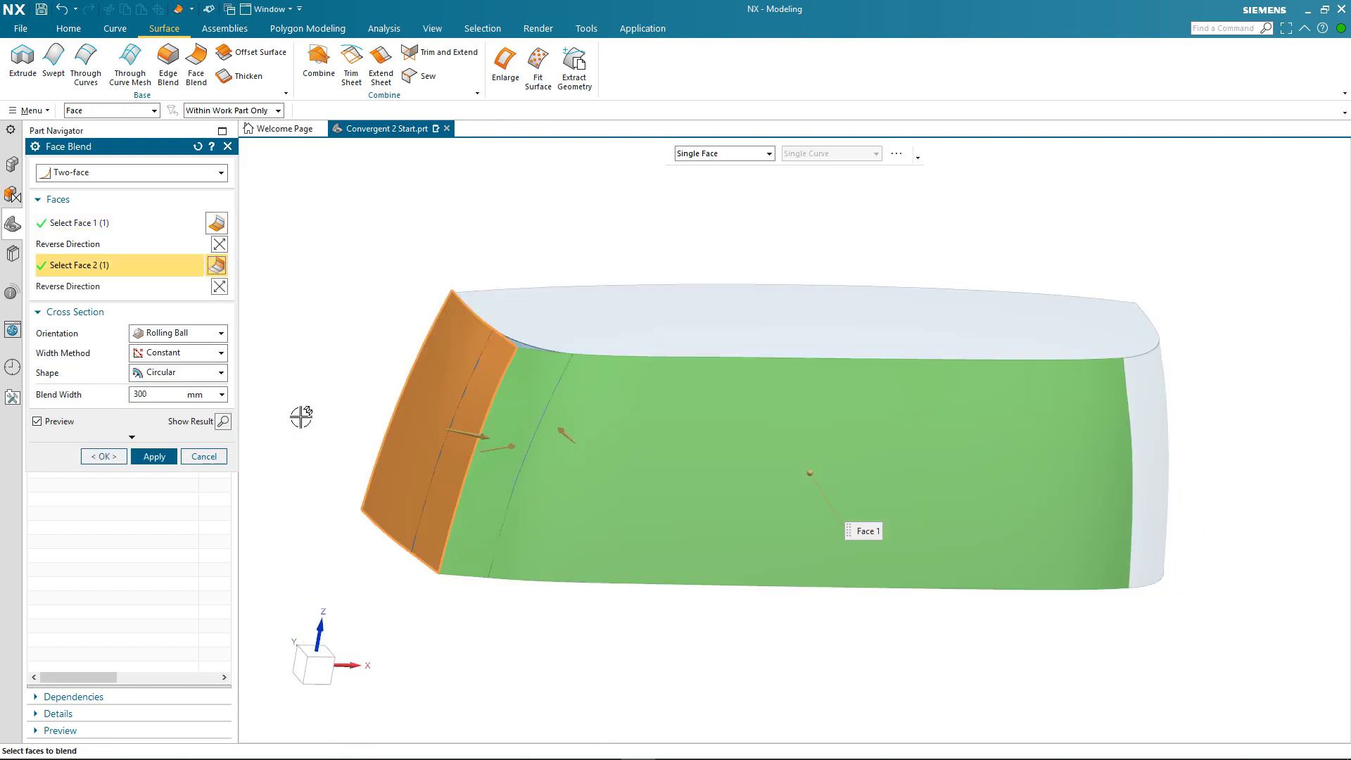
left_click(155, 456)
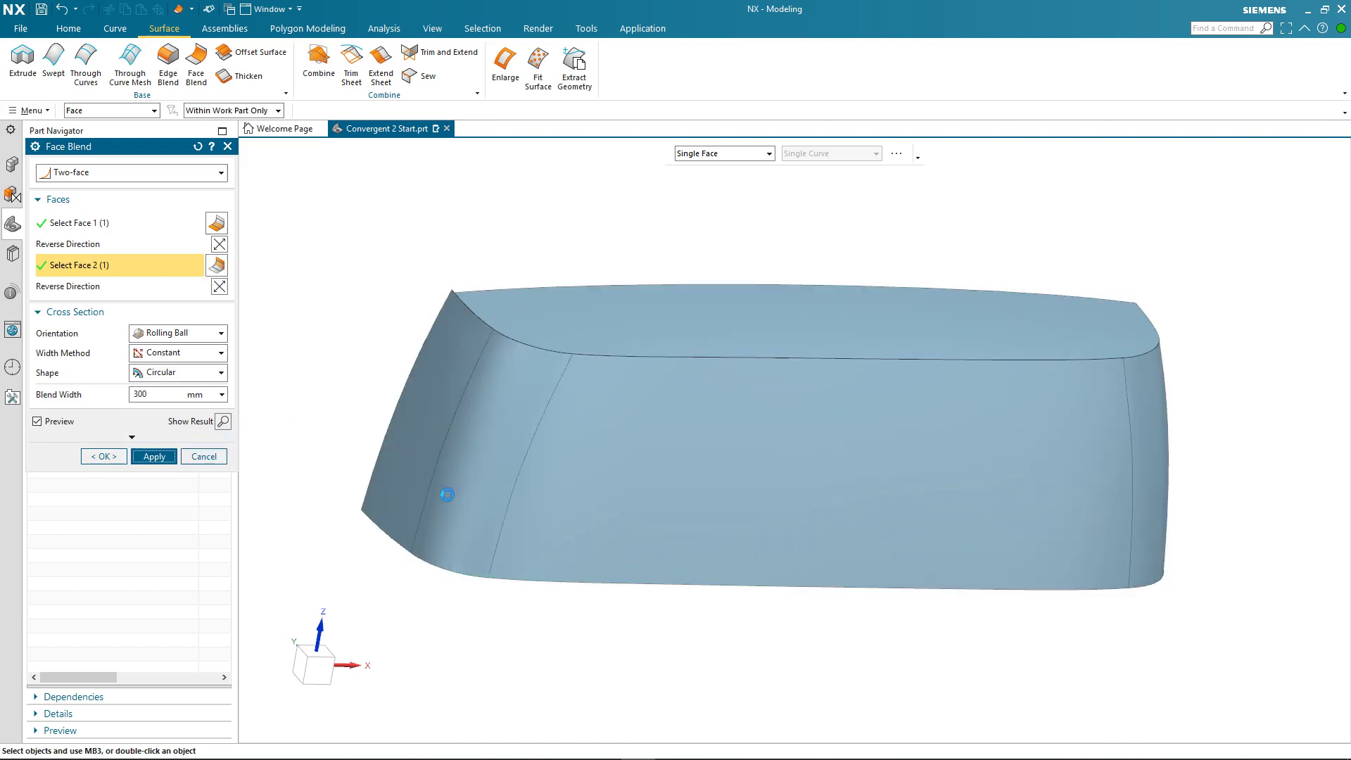
middle_click_drag(612, 518, 567, 524)
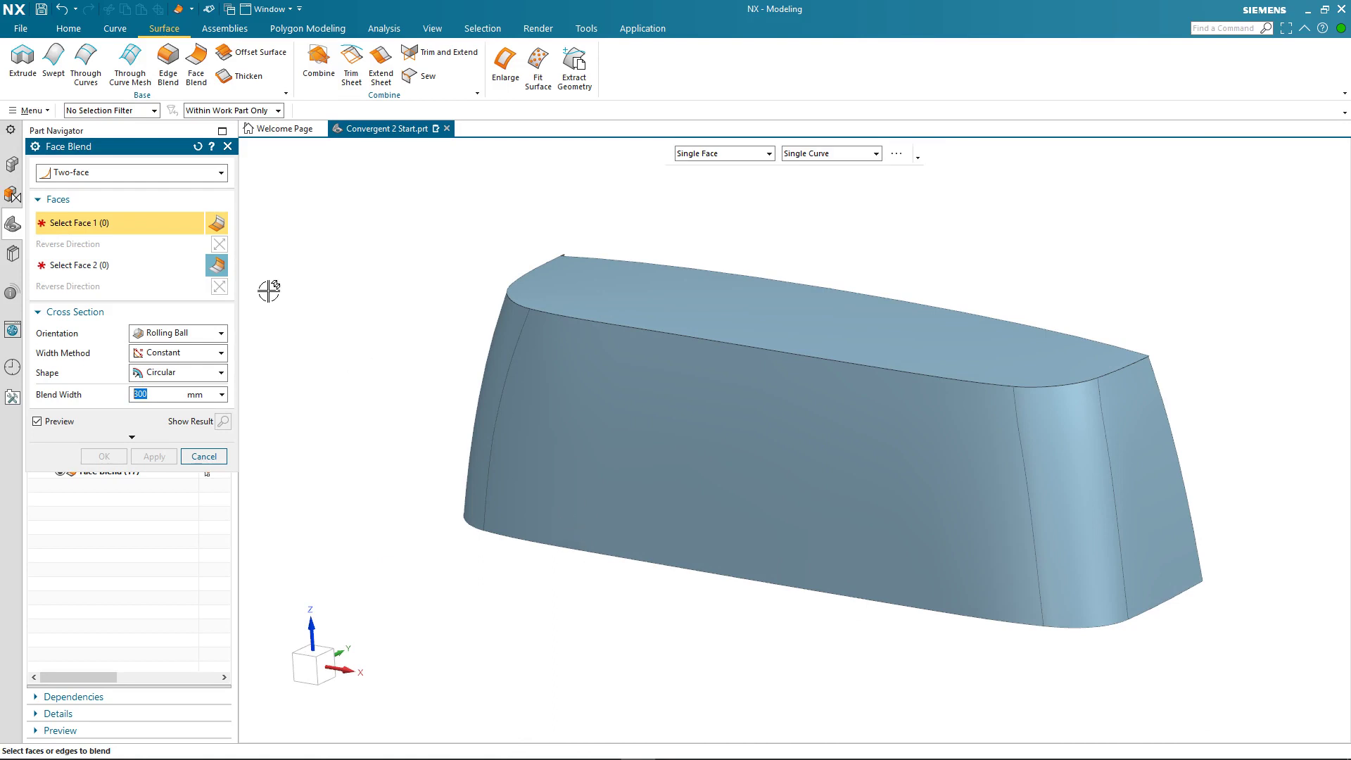
Step: Round the top tangent edge chain with a 120 mm edge blend
left_click(168, 58)
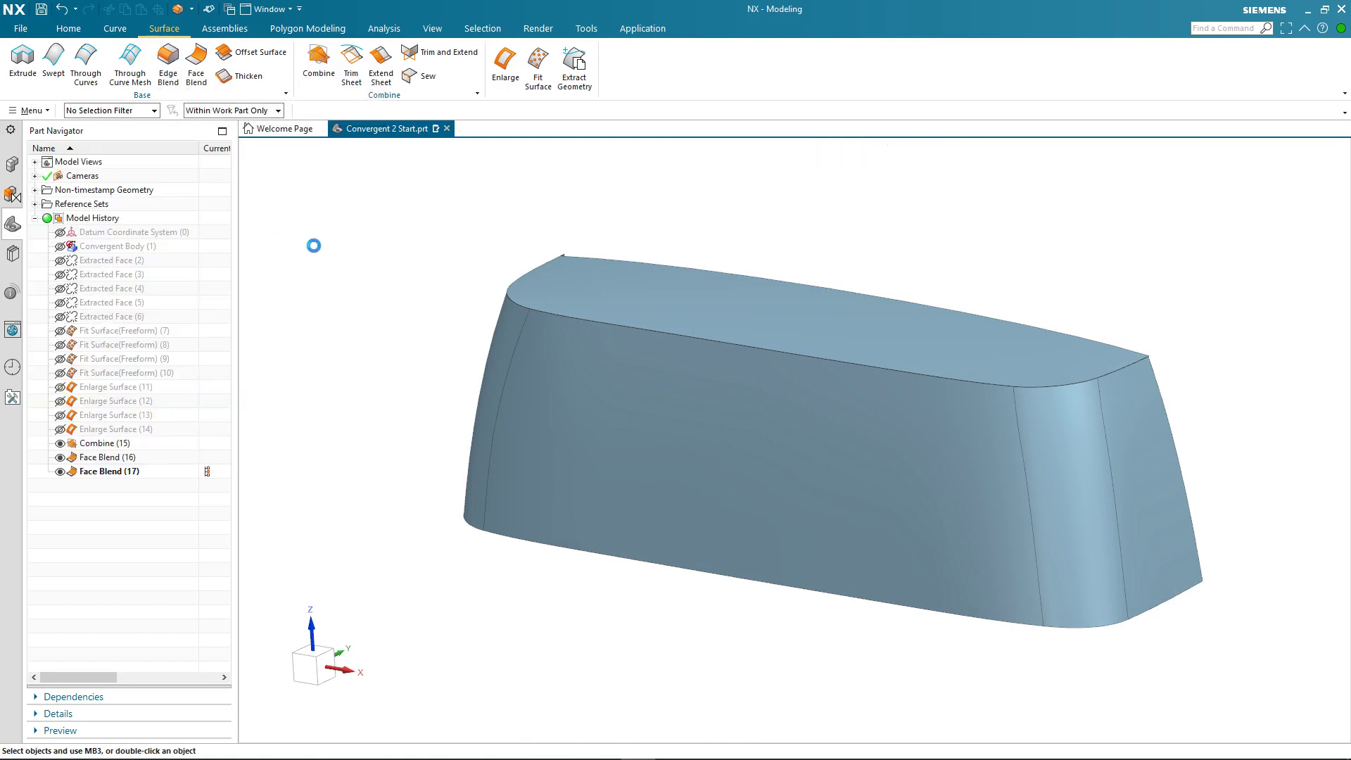
left_click(507, 295)
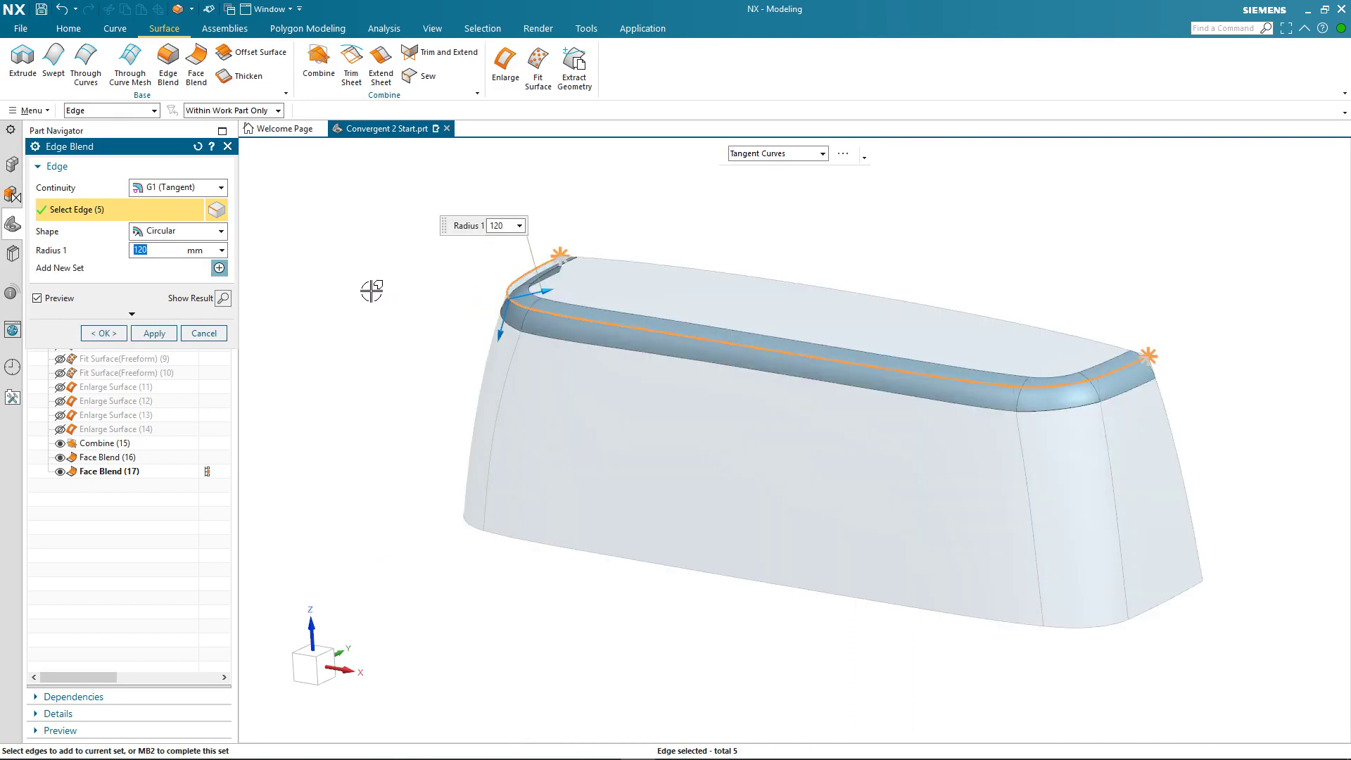
left_click(103, 333)
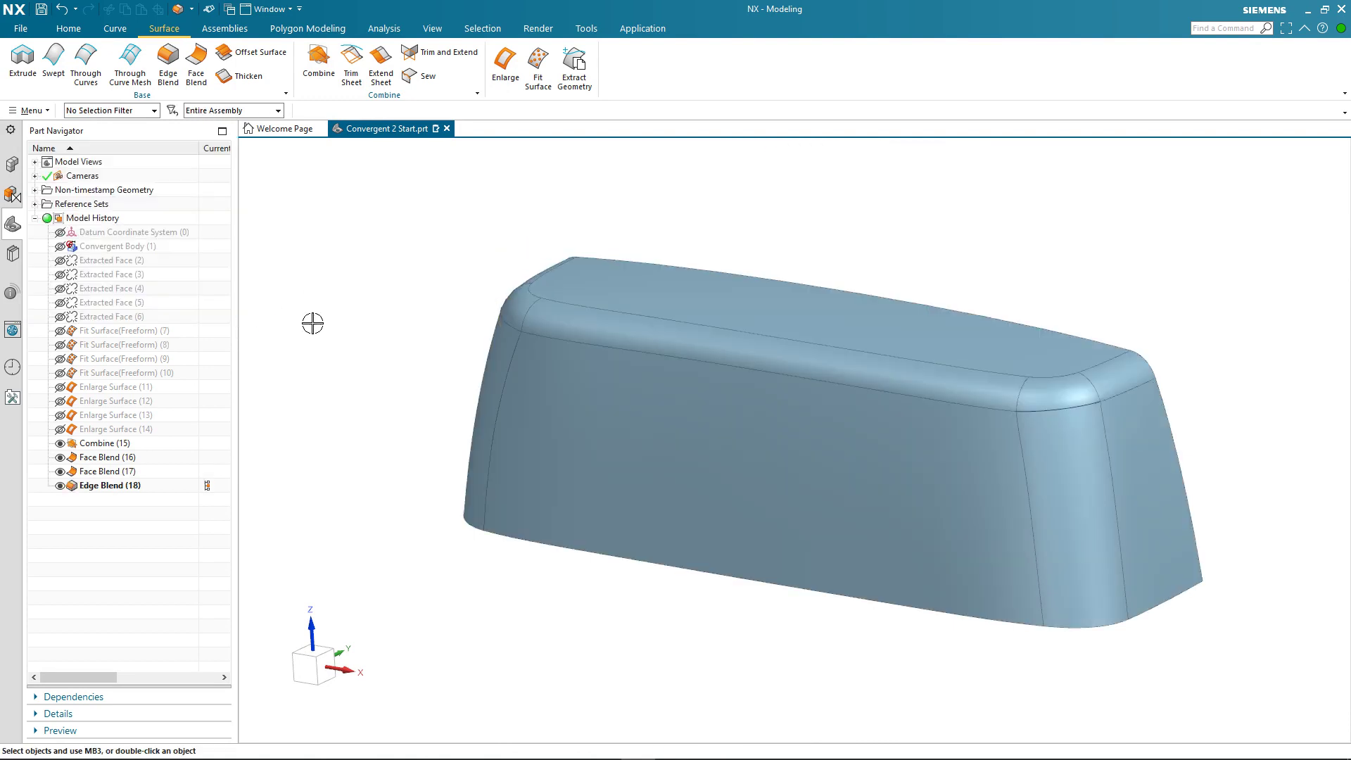
left_click(60, 246)
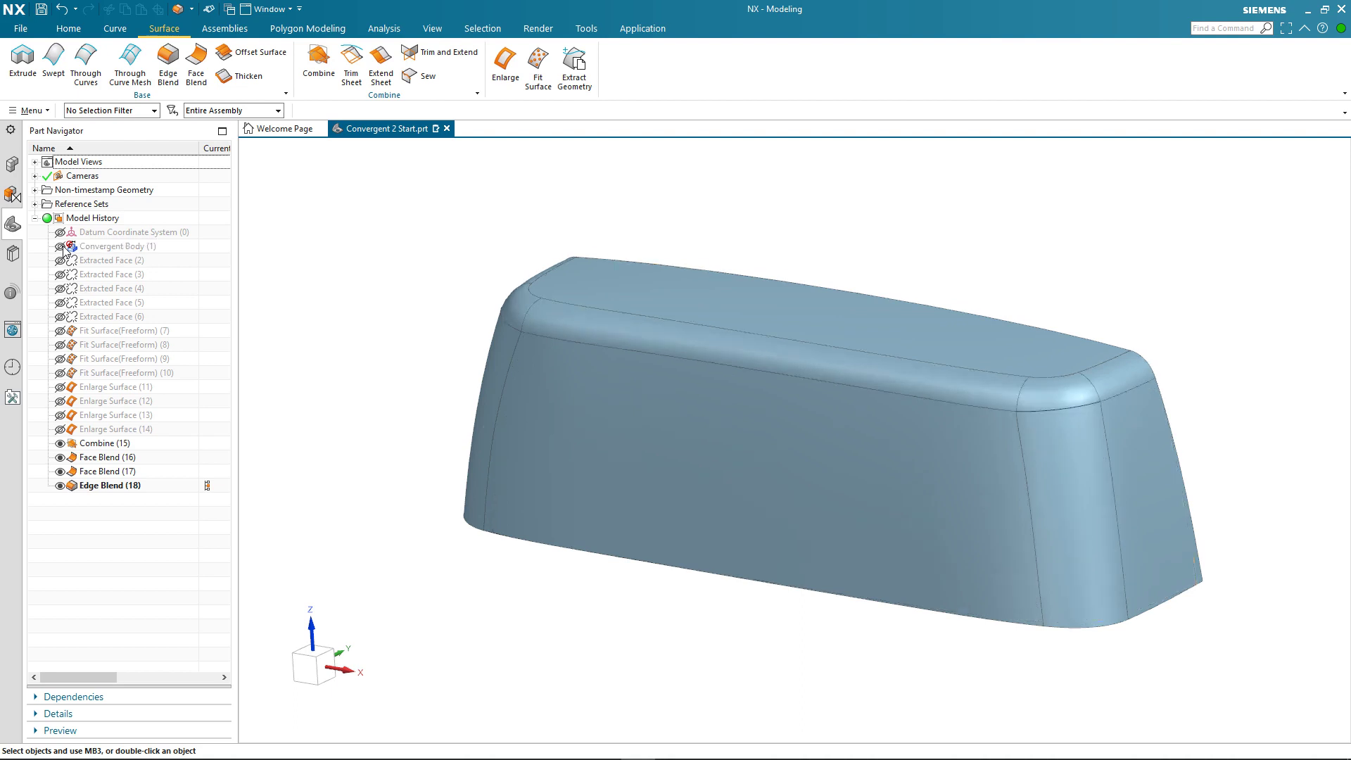
left_click(60, 246)
left_click(60, 246)
left_click(60, 246)
middle_click_drag(386, 335, 382, 371)
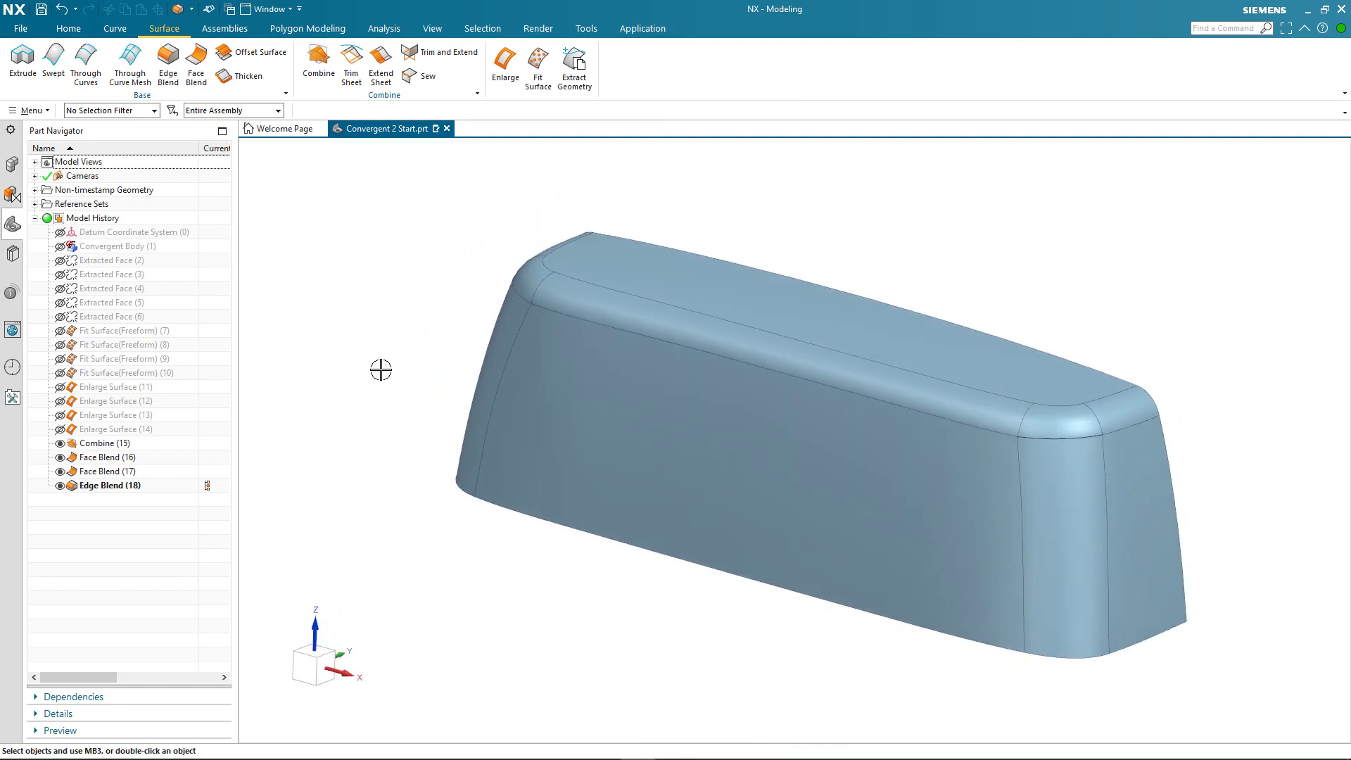